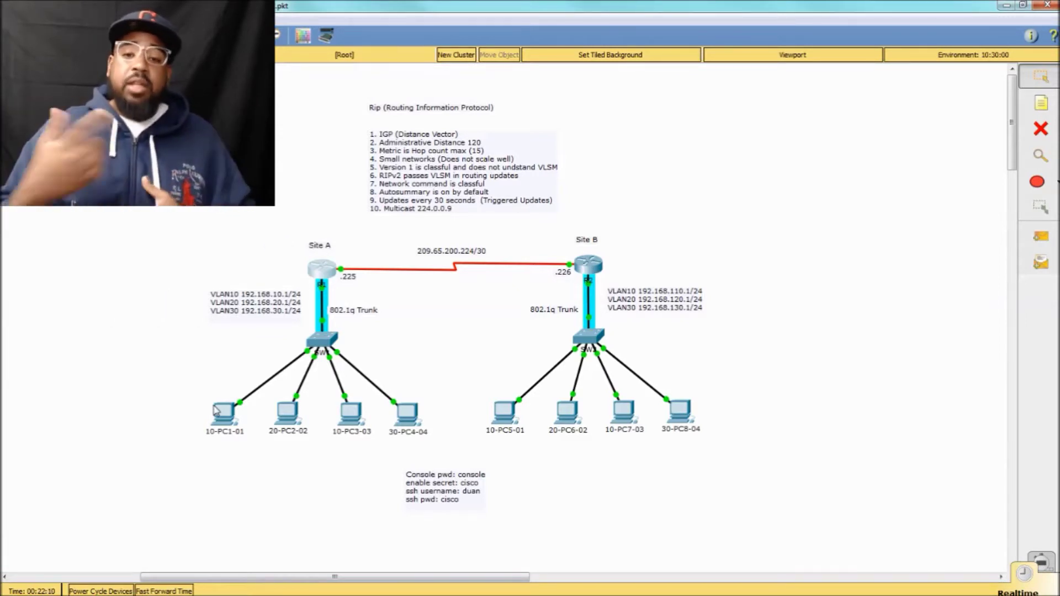
- Select the RIP notes and the Site A and Site B parts of the topology, then move R1's console right and enlarge it
drag(339, 95, 507, 122)
drag(186, 224, 413, 452)
drag(505, 225, 735, 472)
drag(753, 402, 186, 402)
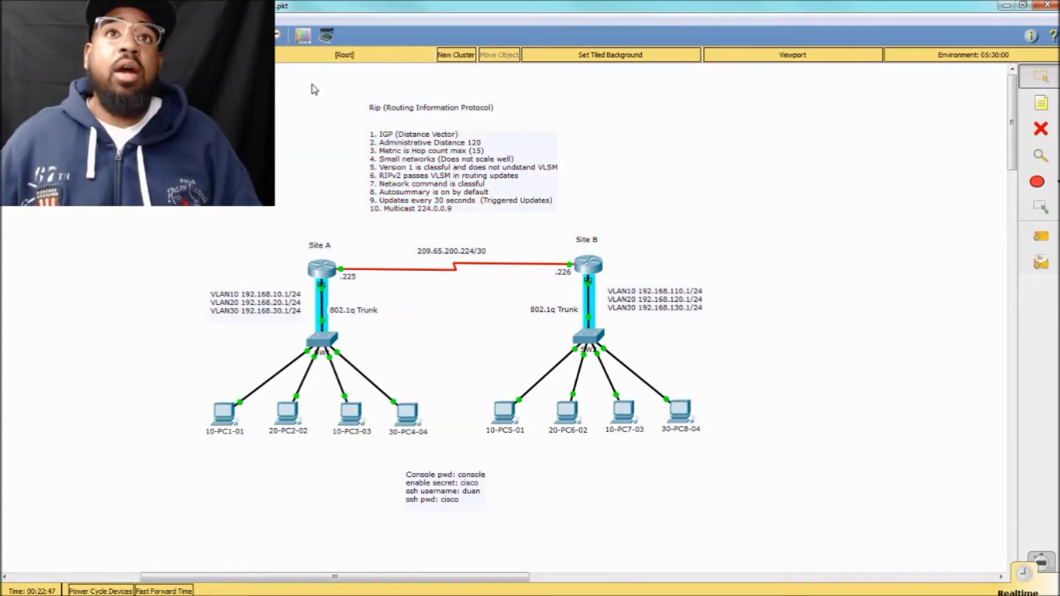
drag(311, 84, 588, 233)
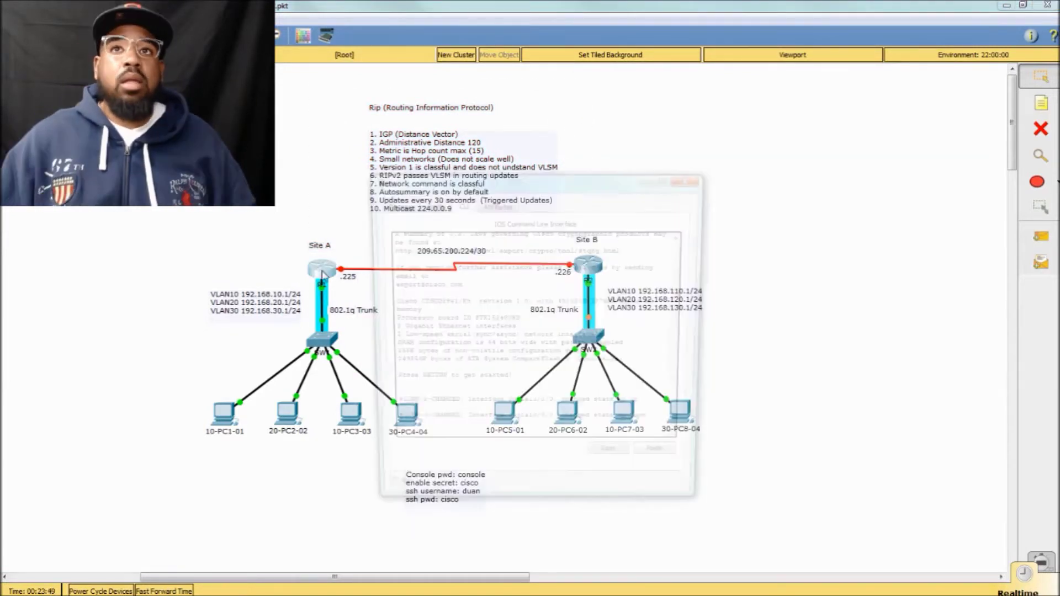
drag(490, 178, 734, 232)
drag(952, 566, 1051, 595)
- Log in to R1 with the console password and enter privileged mode with the enable password
click(727, 530)
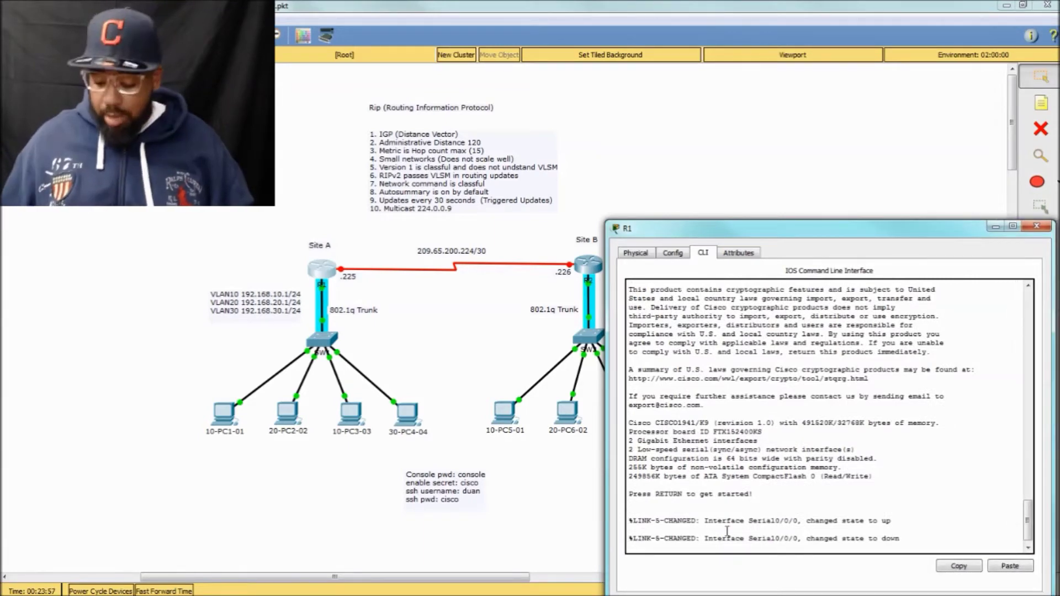
key(Return)
key(Return)
key(Return)
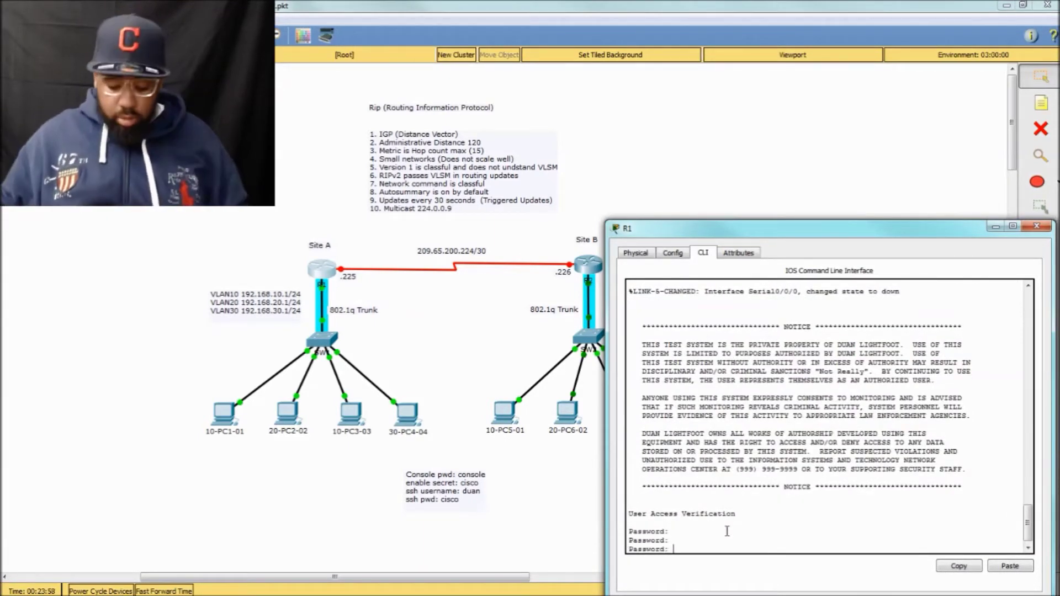
key(Return)
key(Return)
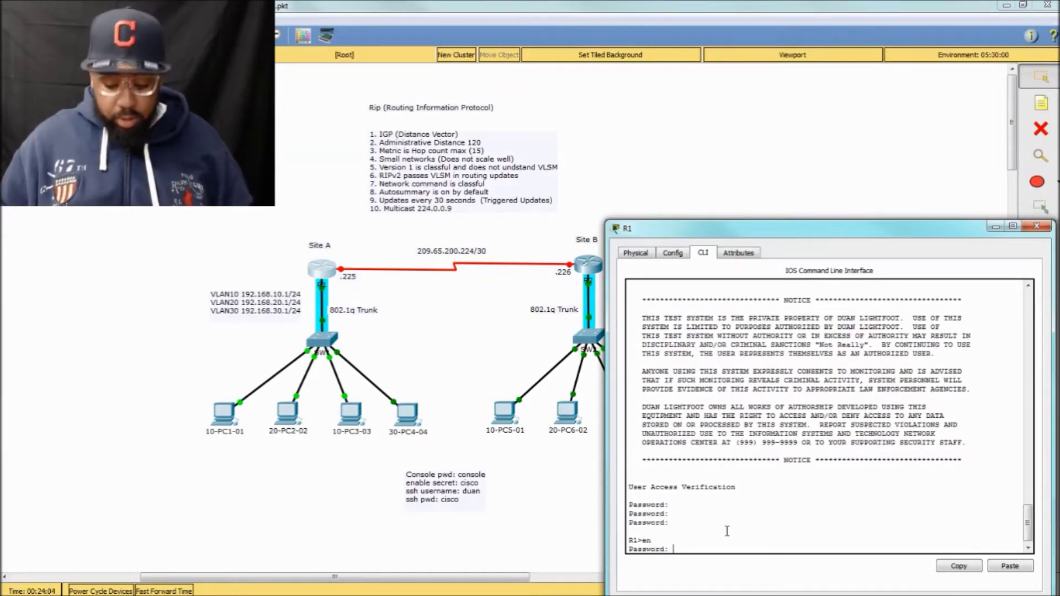
key(Return)
key(Return)
key(Return)
key(Return)
key(Return)
- Display R1's interface summary, showing Serial0/0/0 at 209.65.200.225 still down
text(sh ip )
text(in)
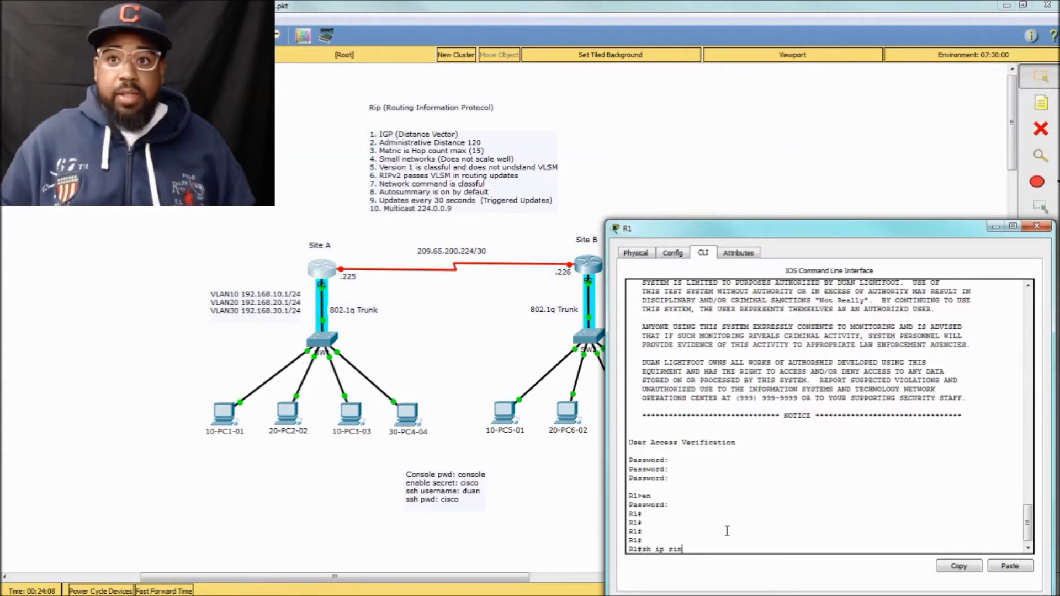
text(t bri)
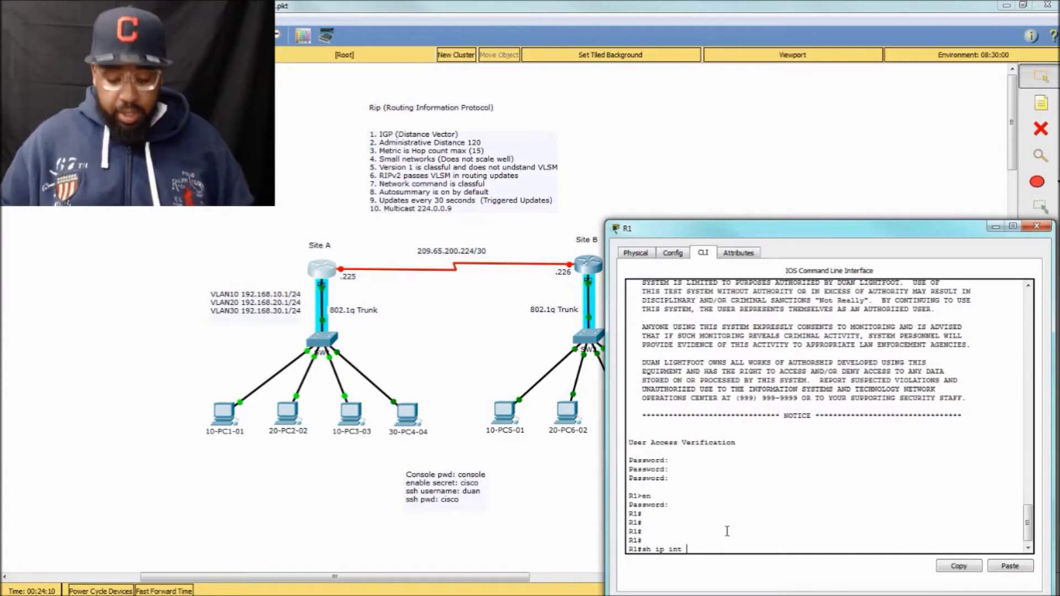
key(Return)
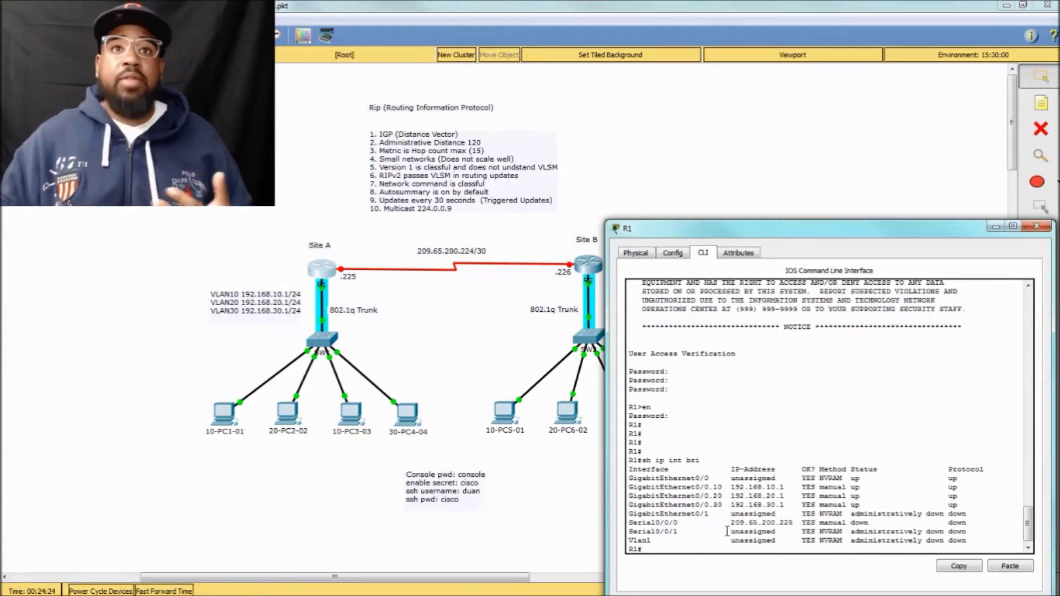
text(config t)
- From global configuration, start router rip on R1, set version 2 and apply no auto-summary
key(Return)
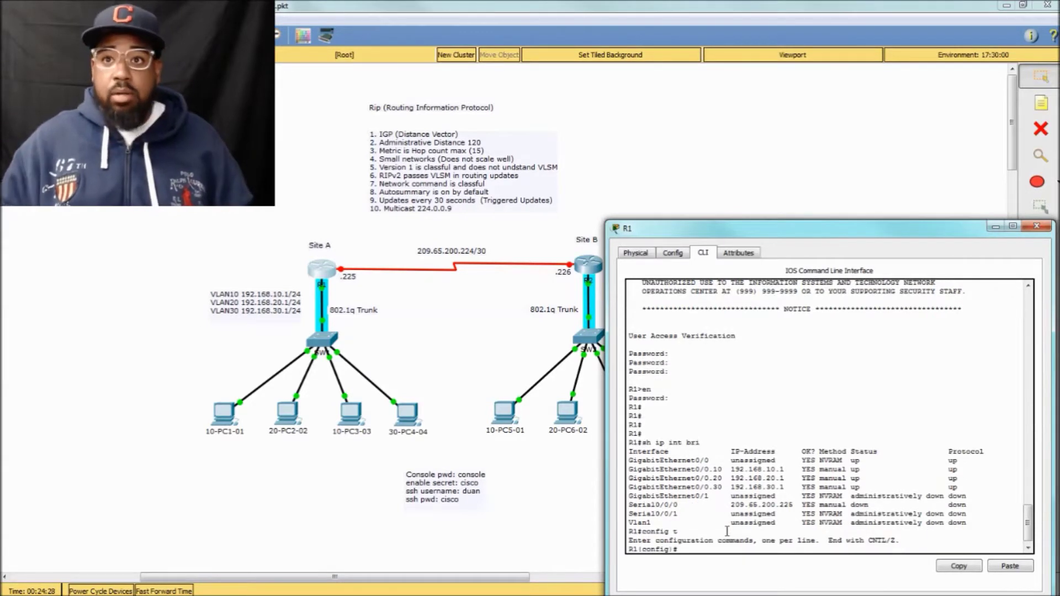
text(router rip)
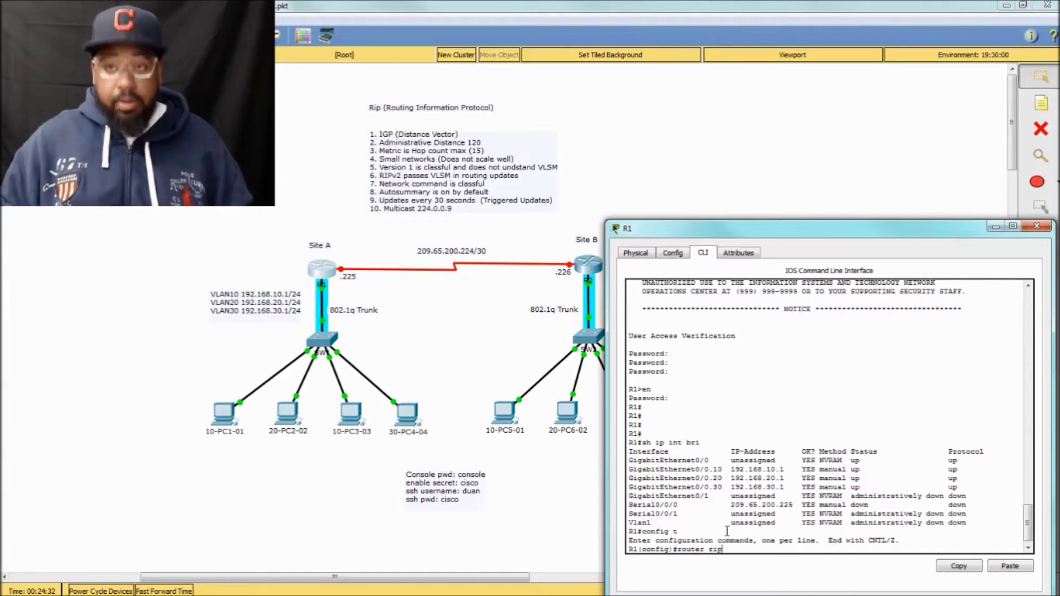
key(Return)
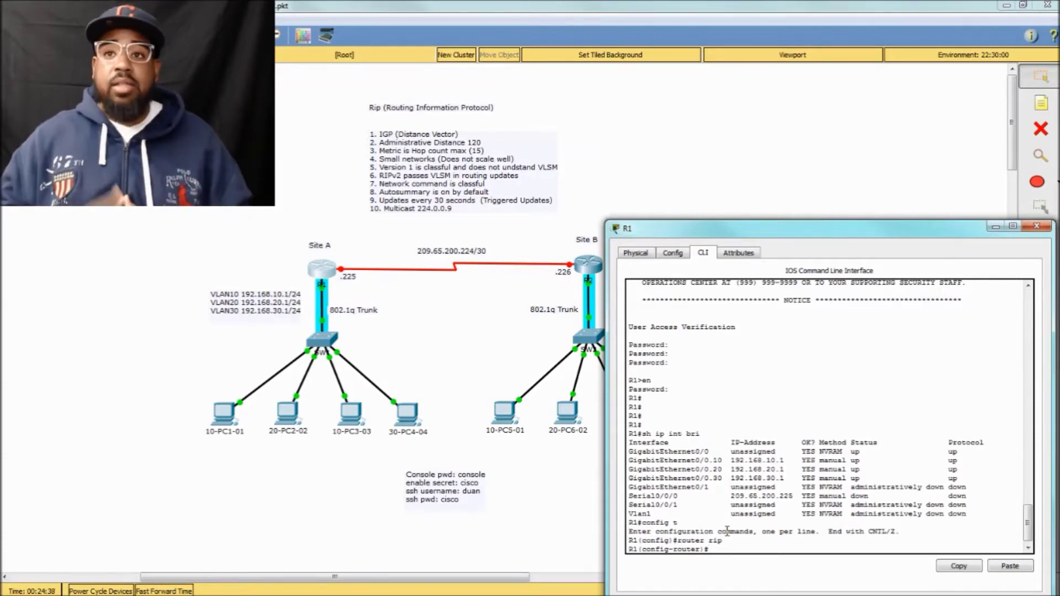
text(version)
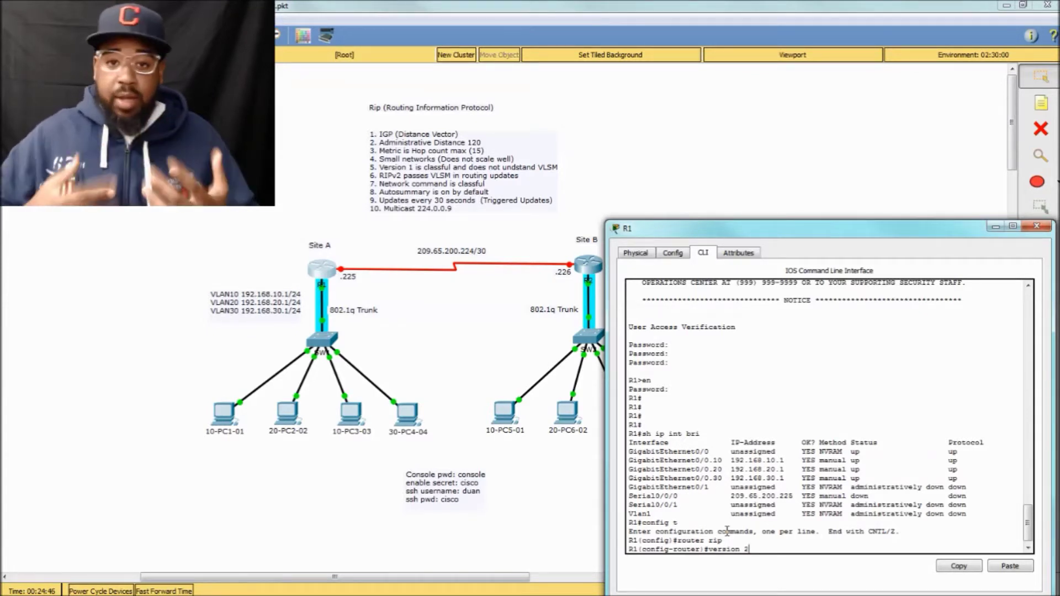
text(2)
key(Return)
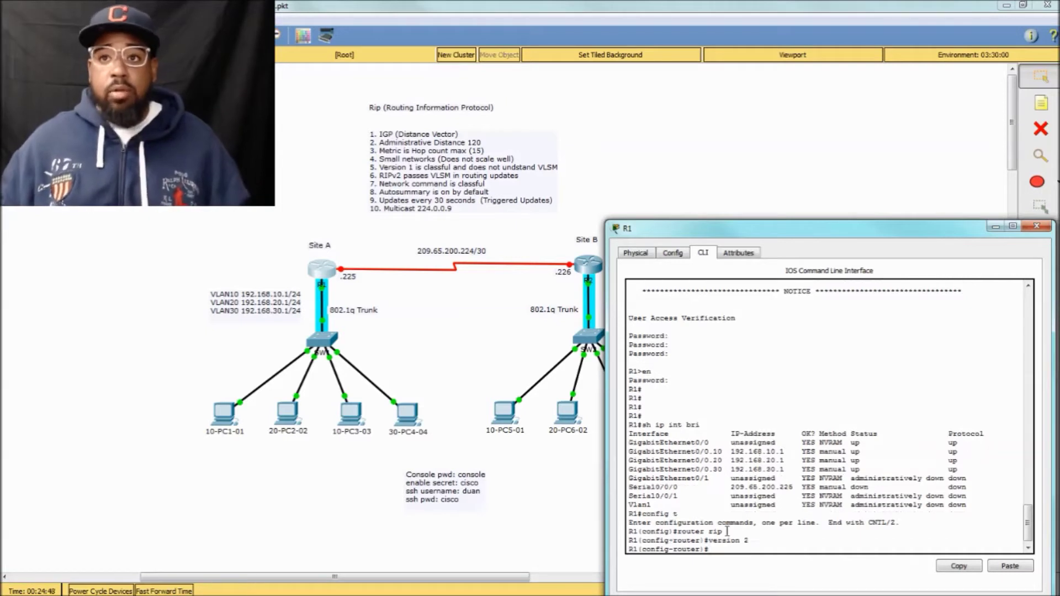
text(no au)
key(Tab)
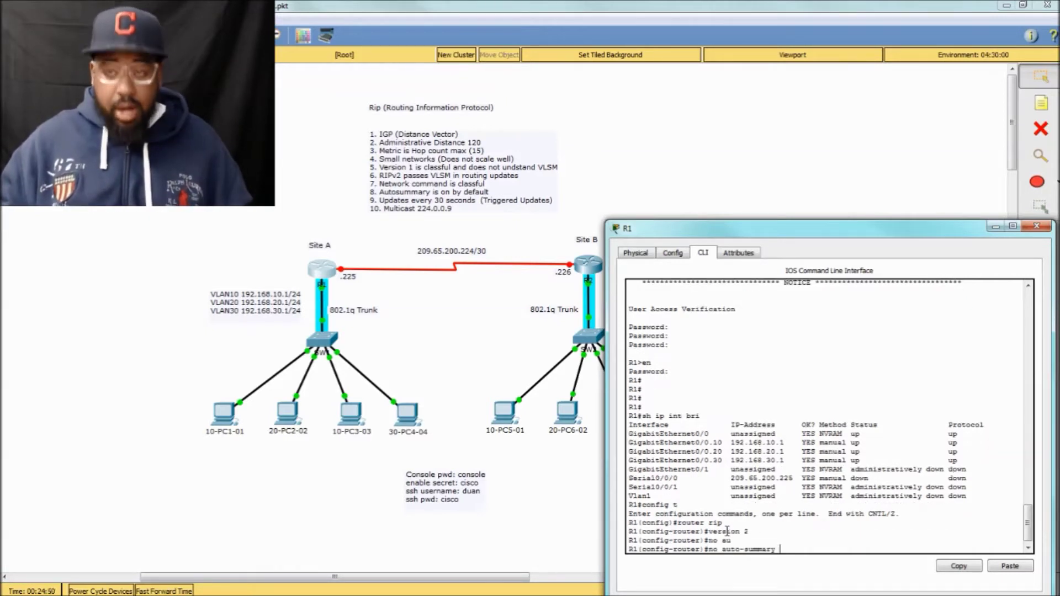
key(Return)
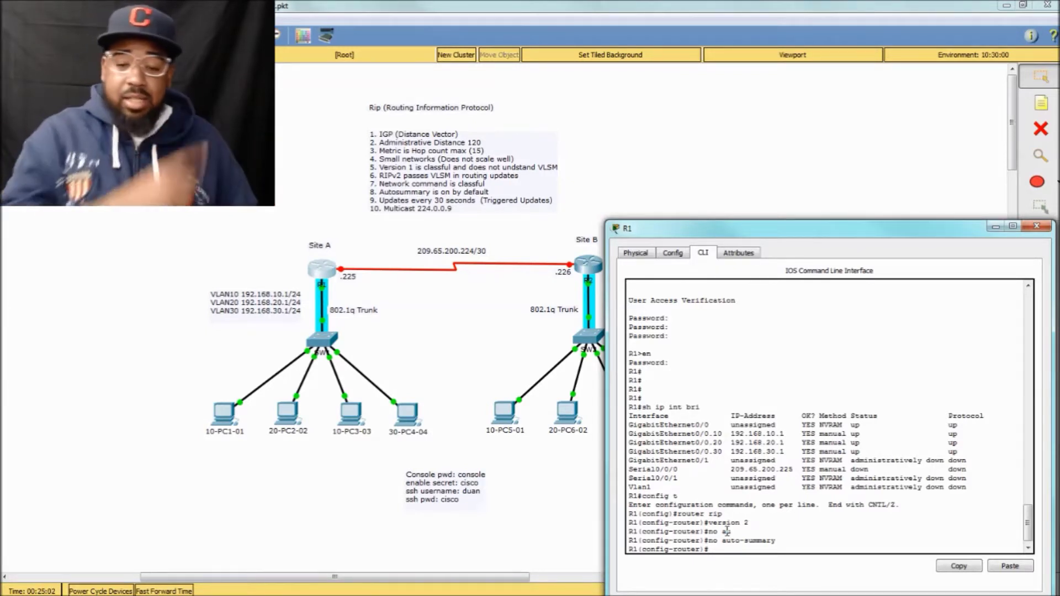
- Add RIP networks 192.168.10.0 and 192.168.20.0 on R1
text(net)
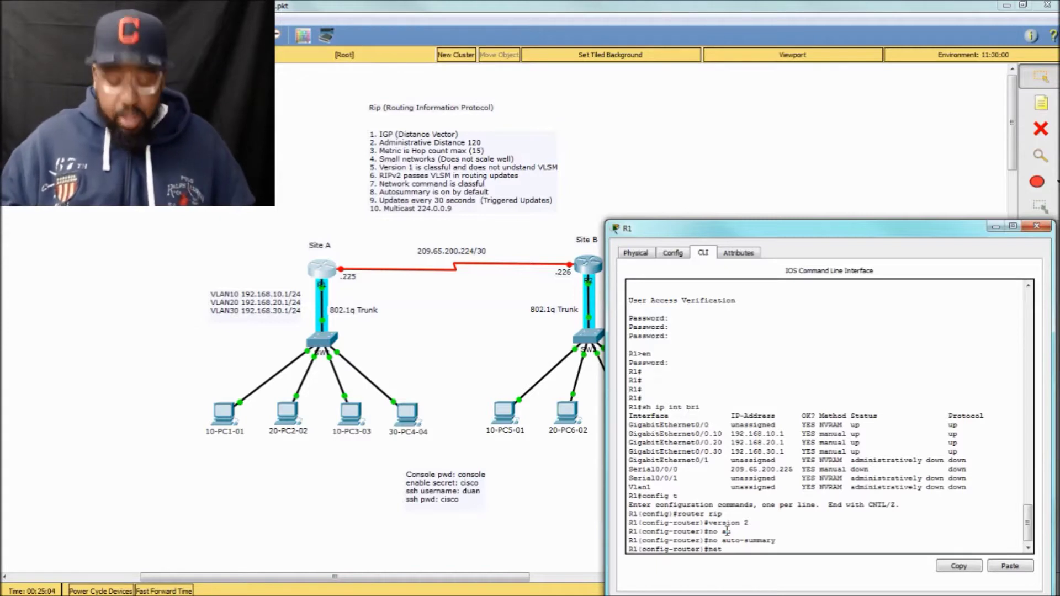
key(Tab)
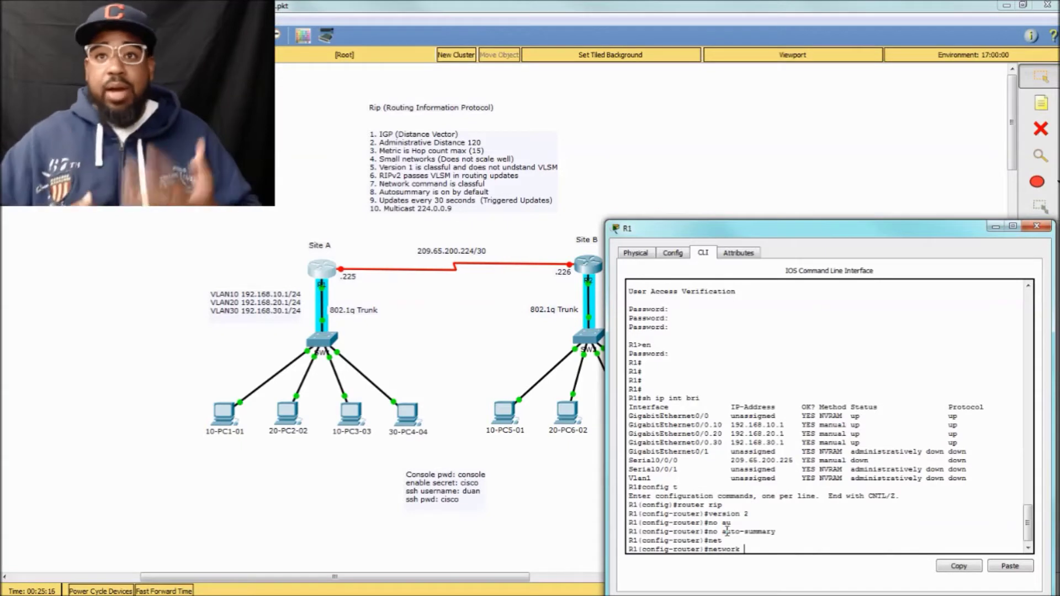
text(192.168.10.0)
key(Return)
text(net)
key(Tab)
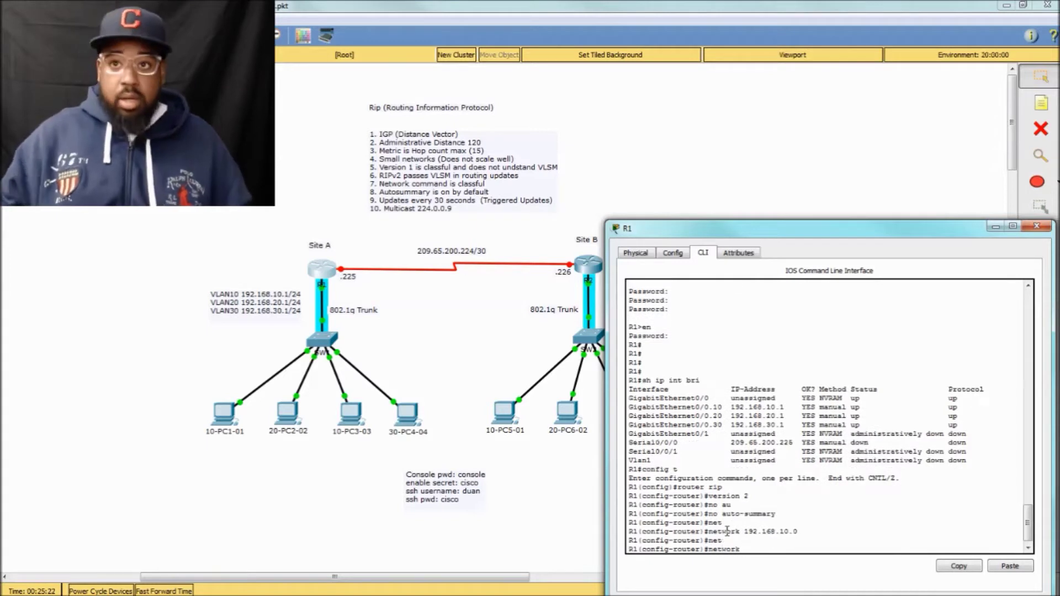
text(192.168)
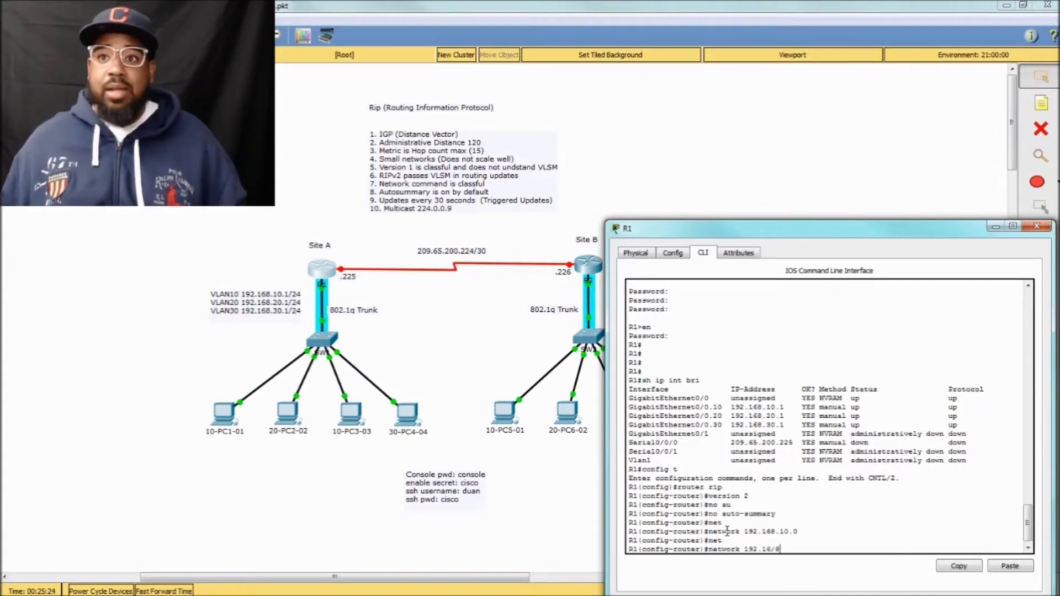
text(.1)
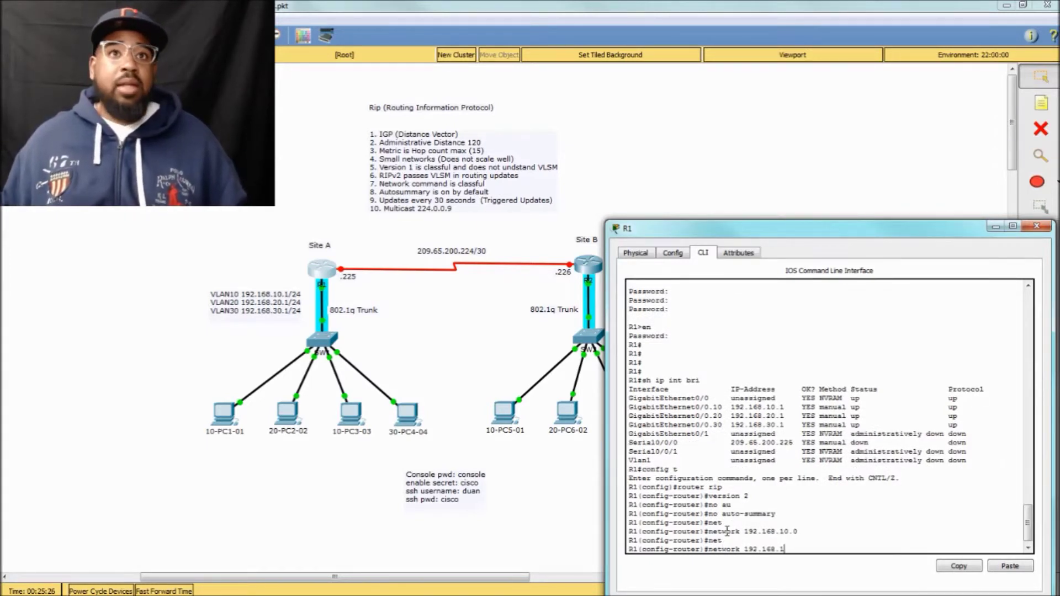
key(BackSpace)
text(20.0)
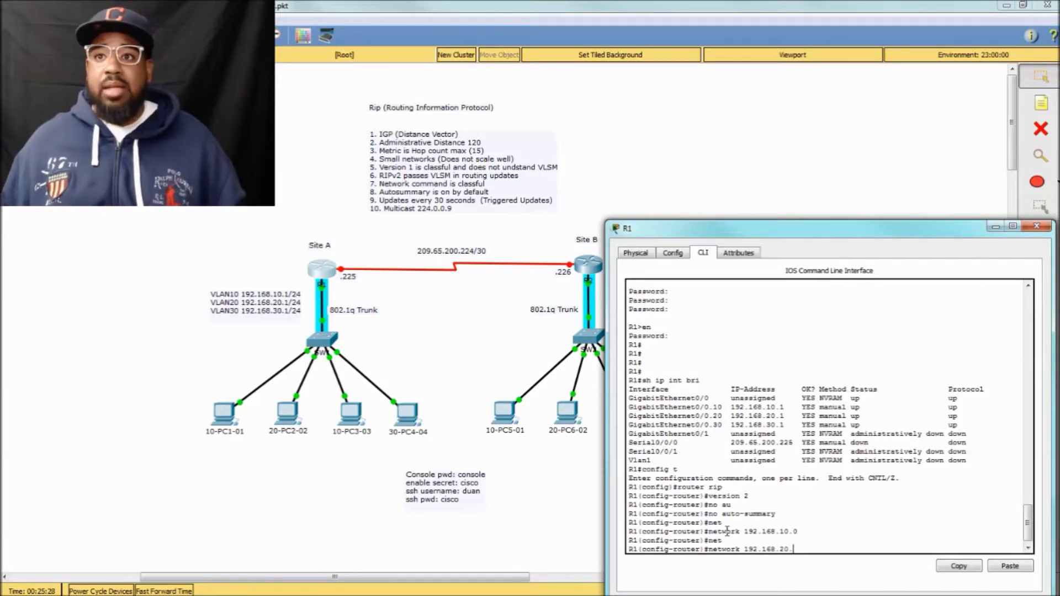
key(Return)
- Add RIP networks 192.168.30.0 and the 209.65.200.224 WAN network on R1
key(Up)
key(BackSpace)
key(BackSpace)
key(BackSpace)
key(BackSpace)
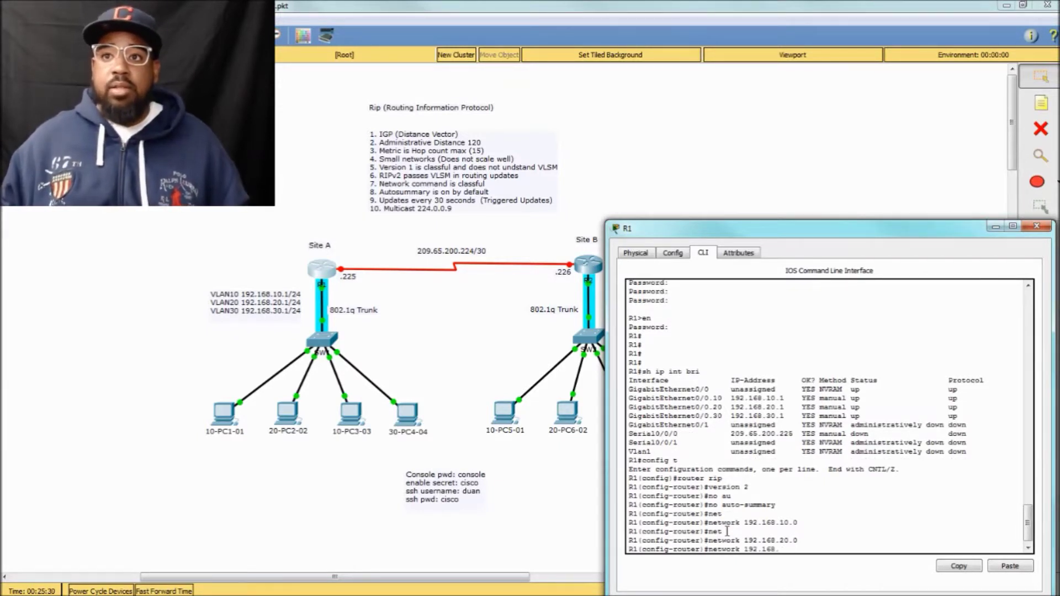
text(30.)
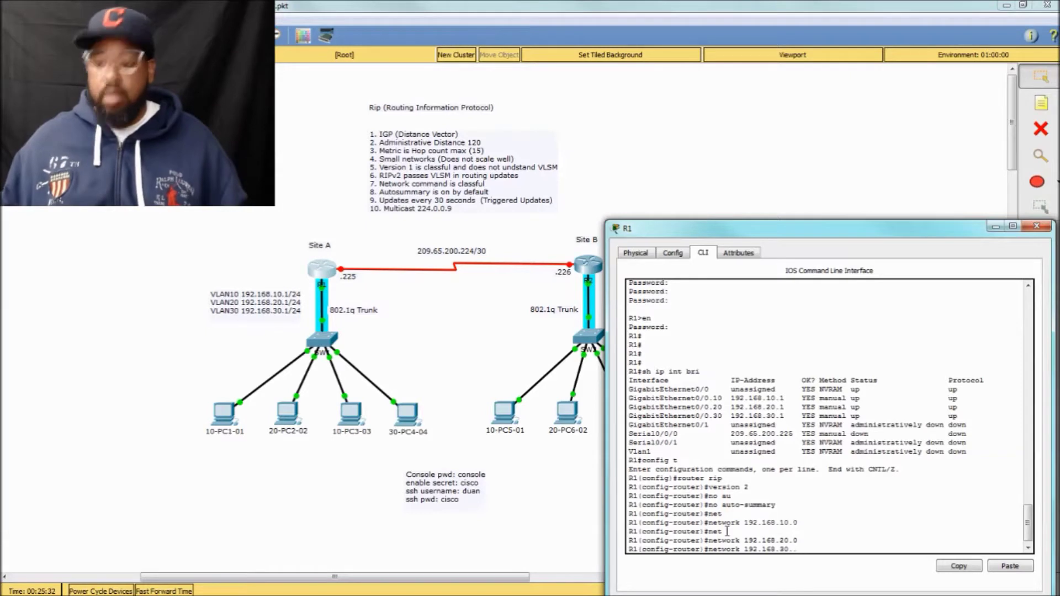
text(0)
key(Return)
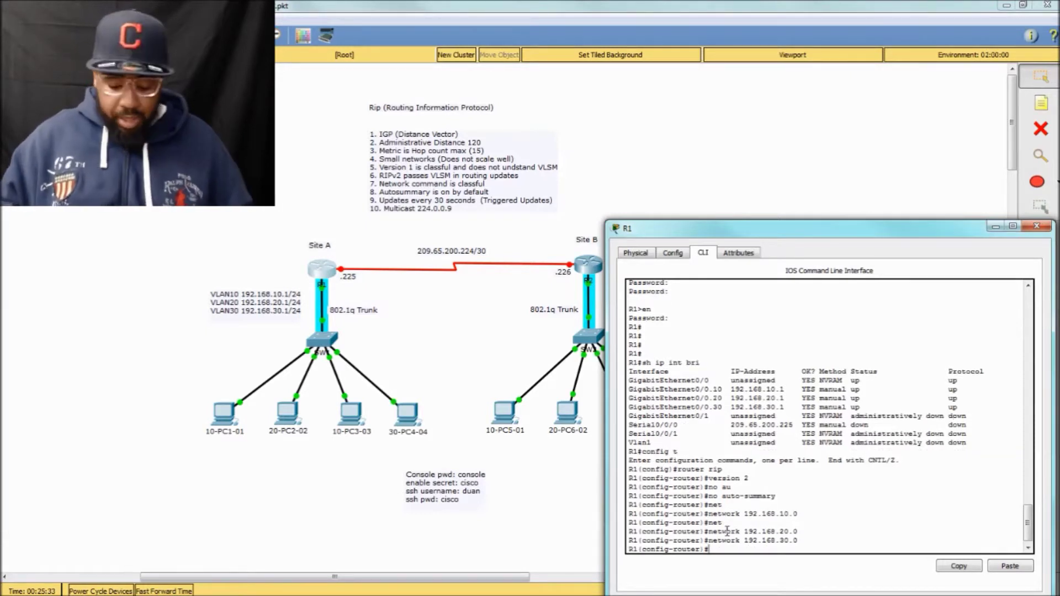
text(net)
key(Tab)
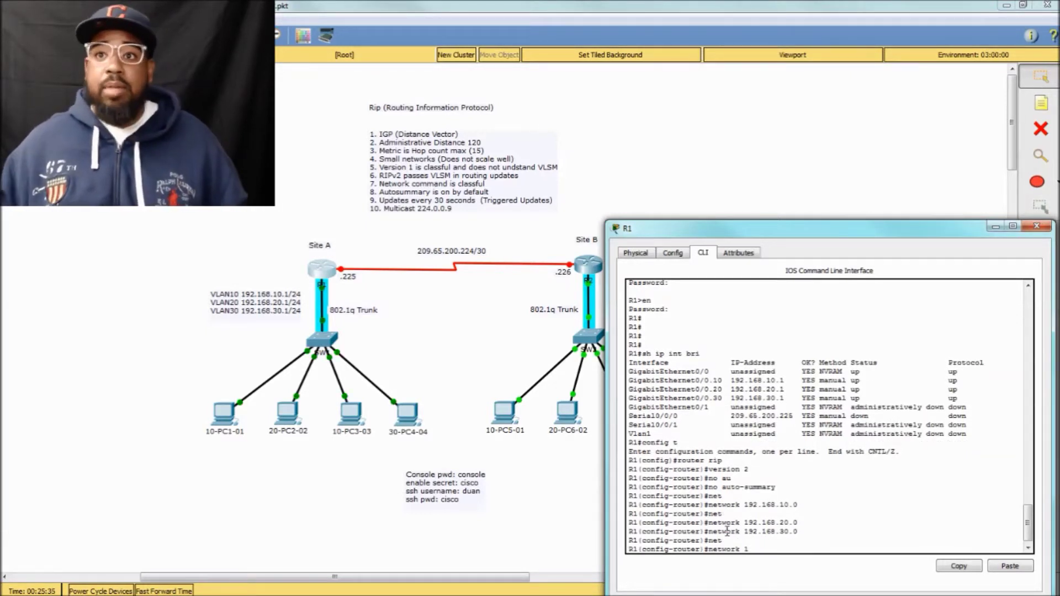
text(290)
key(BackSpace)
key(BackSpace)
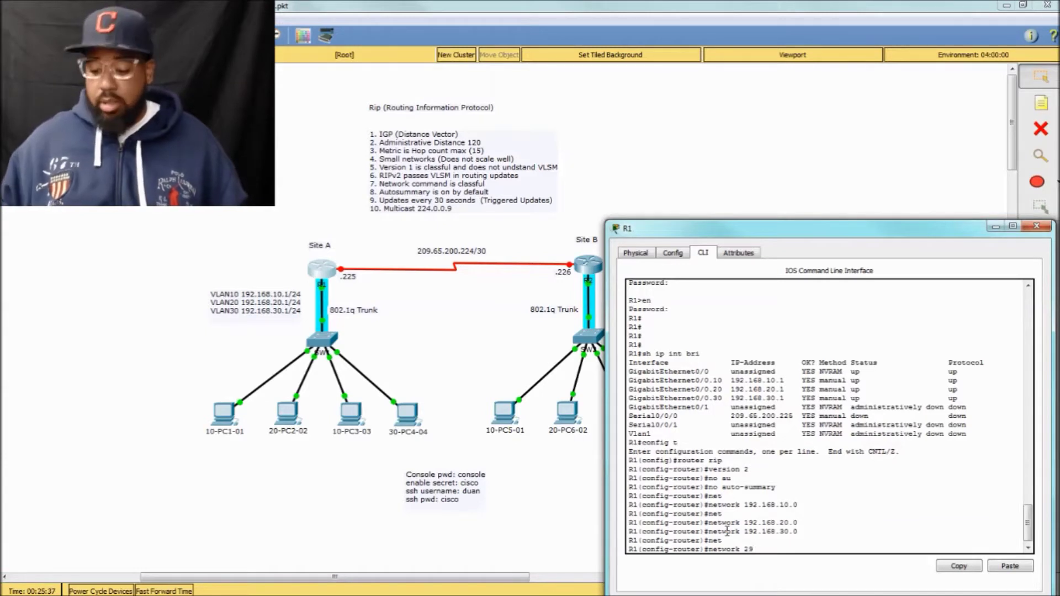
text(09.65.200.22)
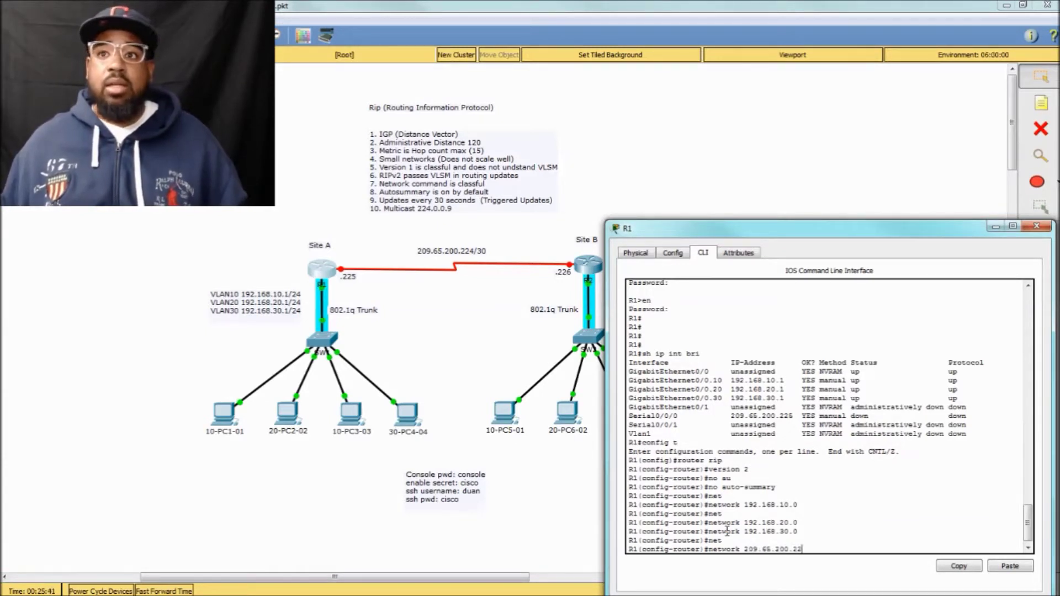
text(4)
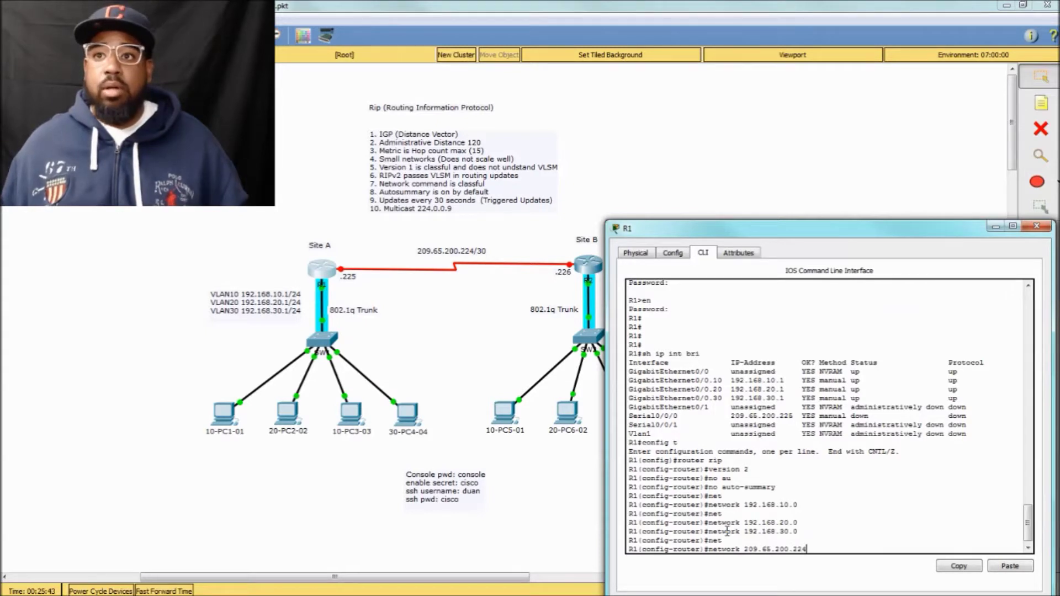
key(Return)
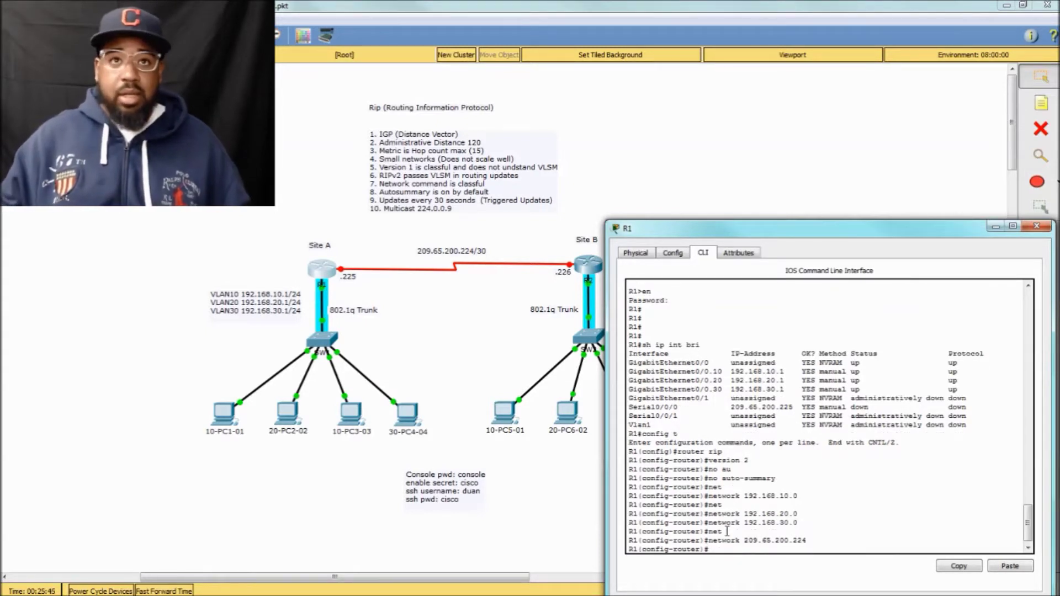
text(int s0/0/0)
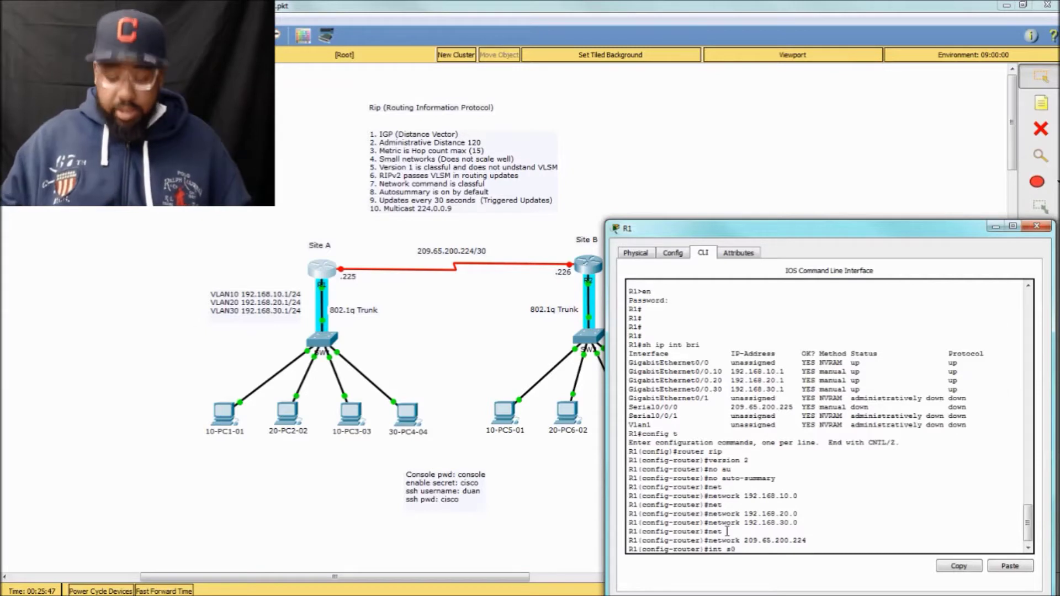
- Bring up R1's Serial0/0/0 with no shutdown and return to privileged mode
key(Return)
text(no shut)
key(Return)
key(Return)
key(Return)
key(Return)
key(Return)
key(Return)
key(Return)
key(Return)
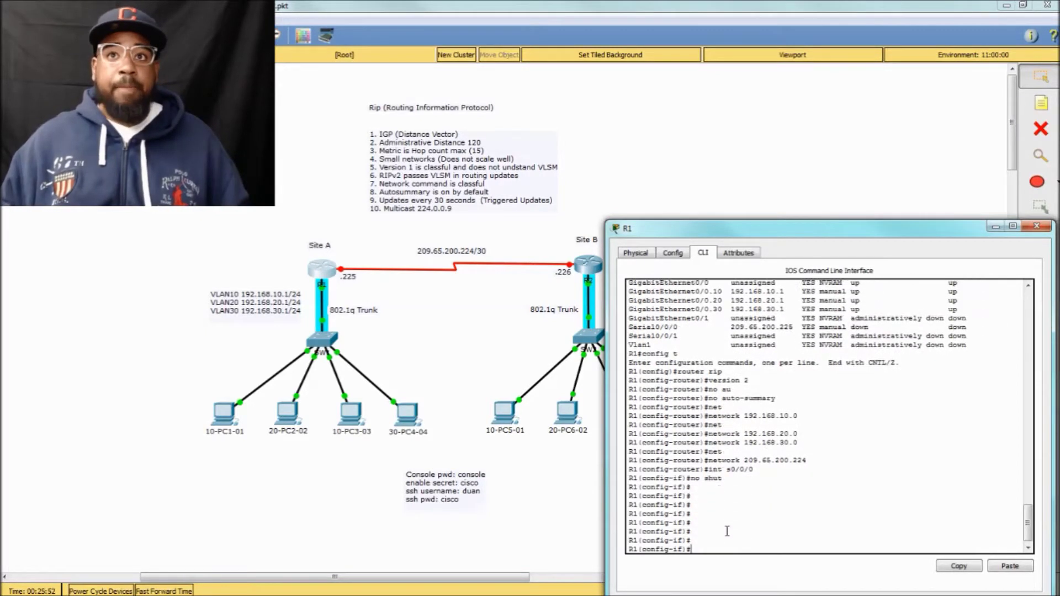
key(ctrl+z)
key(Return)
key(Return)
key(Return)
key(Return)
key(Return)
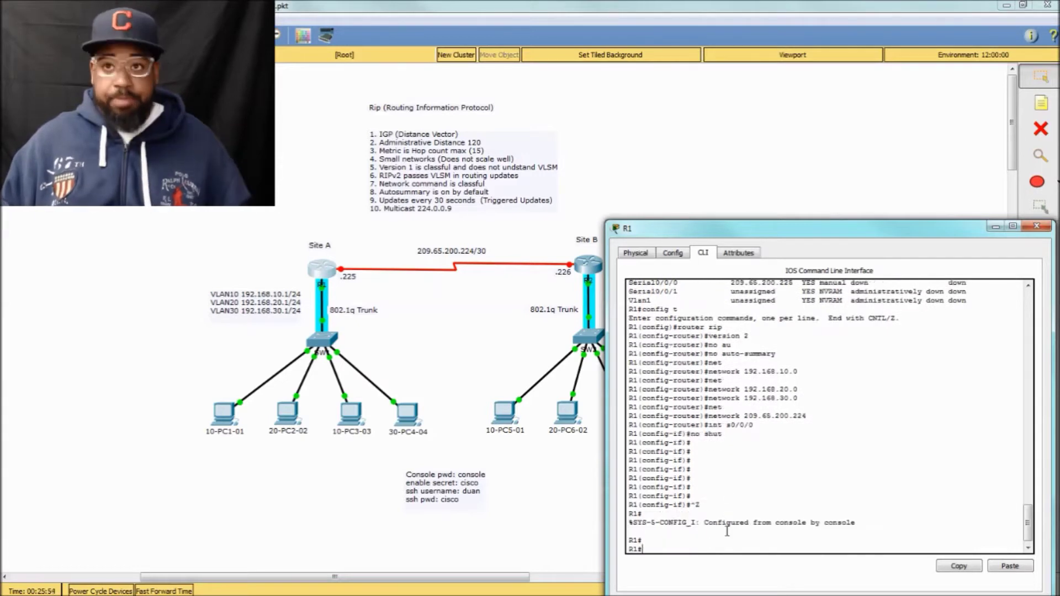
- Display R1's routing table, showing only connected VLAN routes, and its interface summary
text(sj)
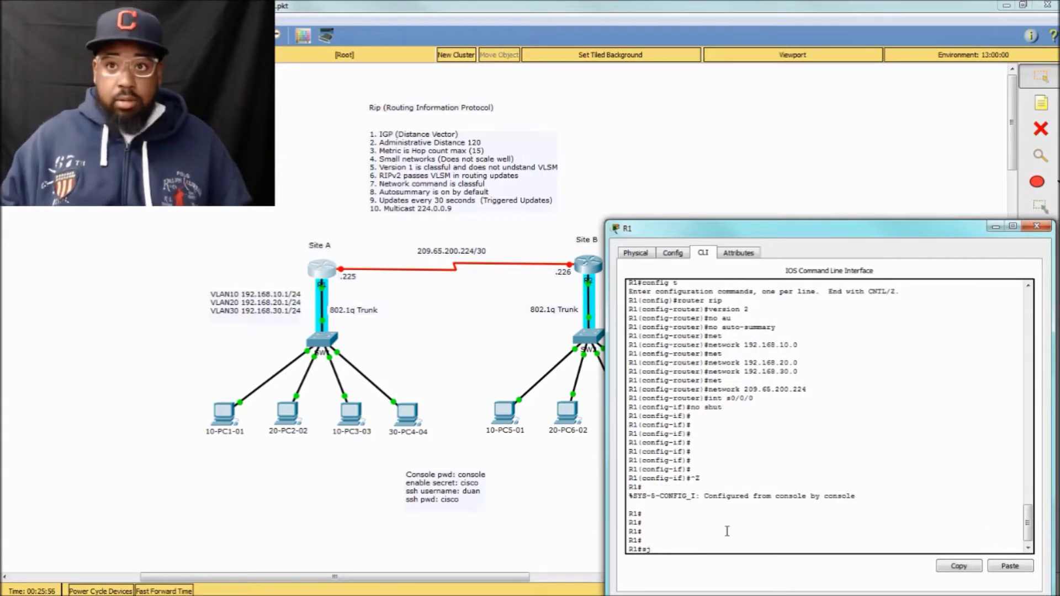
key(BackSpace)
text(h ip rou)
key(Tab)
key(Return)
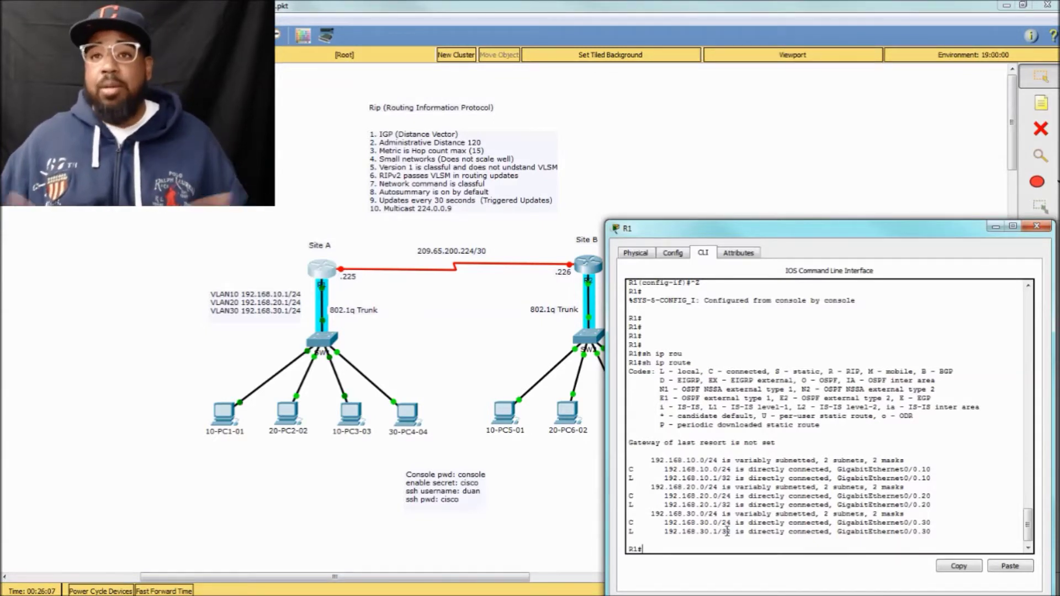
text(sh ip )
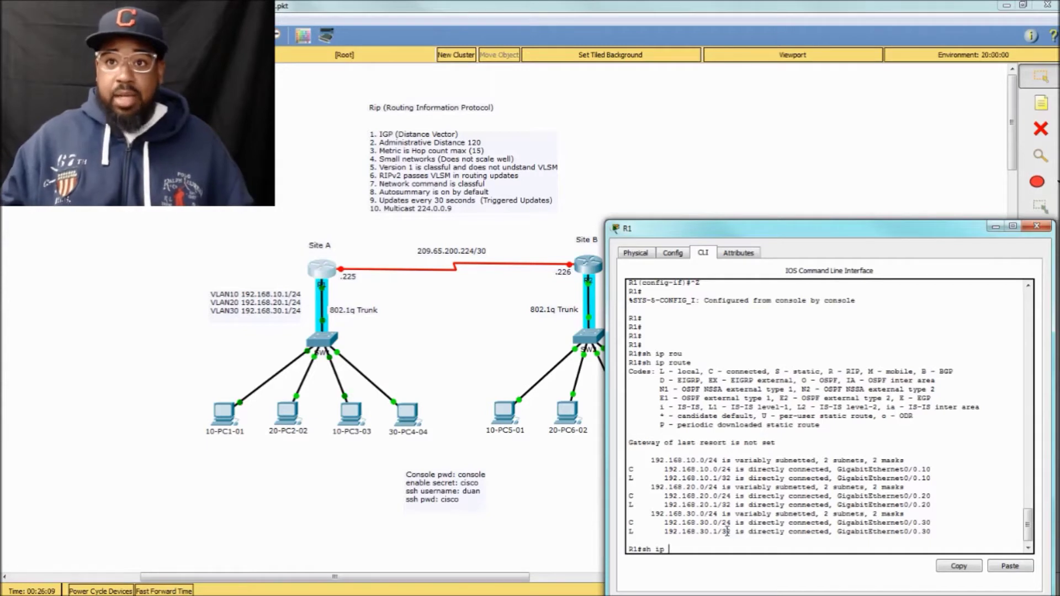
text(int bri)
key(Return)
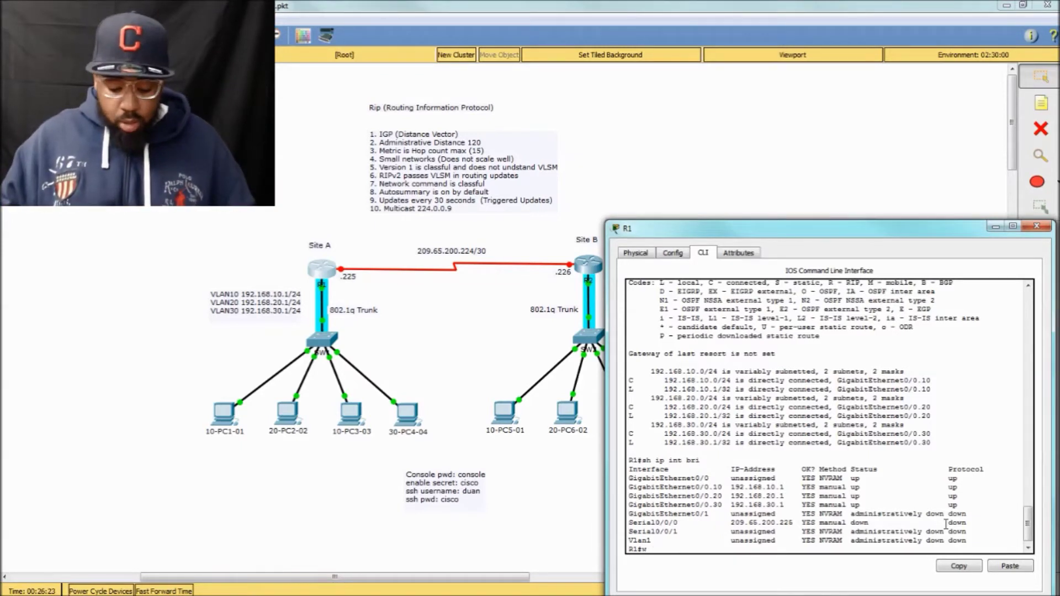
- Save R1's configuration with wri mem, run debug ip rip, and highlight the 224.0.0.9 multicast updates
text(wri mem)
key(Return)
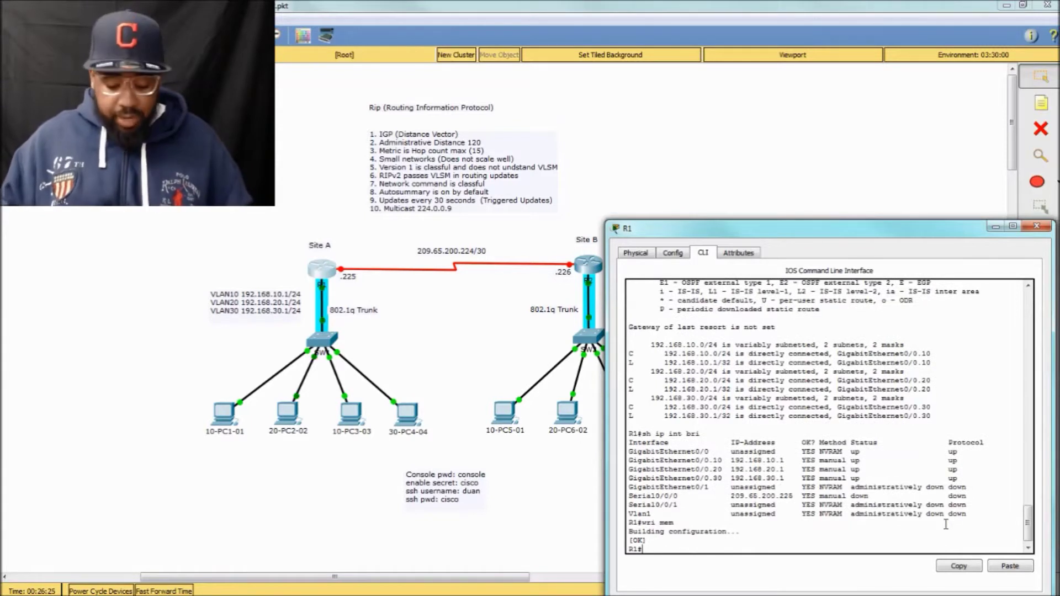
text(debug ip rip)
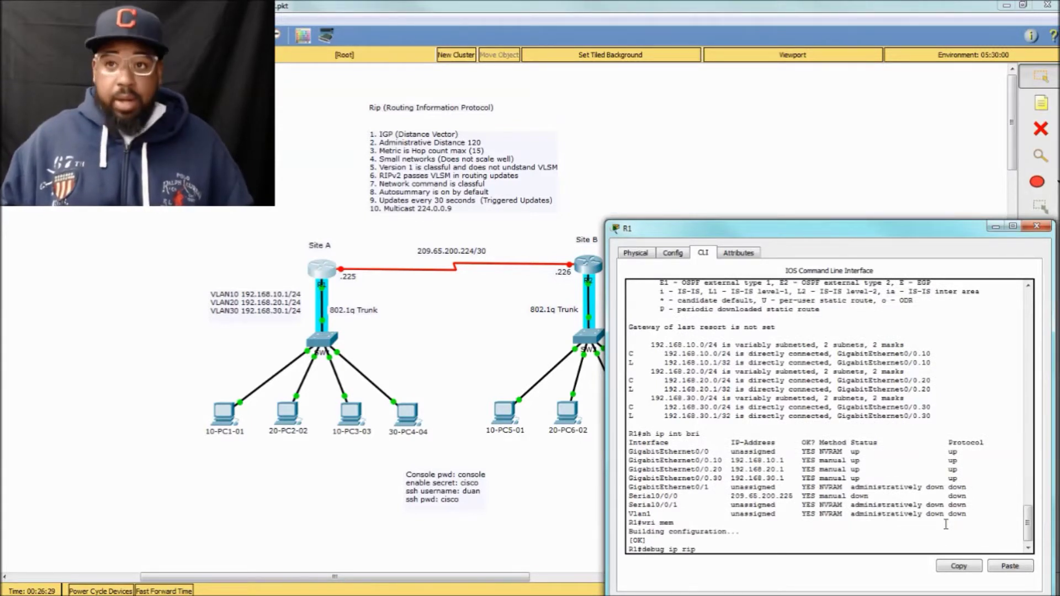
key(Return)
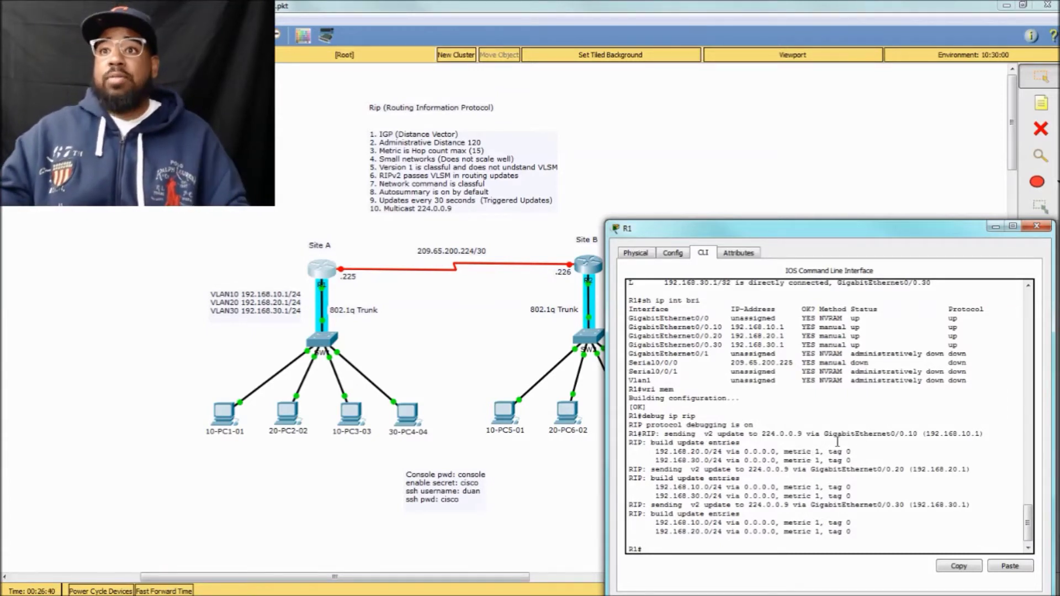
mouse_move(802, 434)
mouse_down()
mouse_move(760, 434)
mouse_move(803, 433)
mouse_up()
click(760, 434)
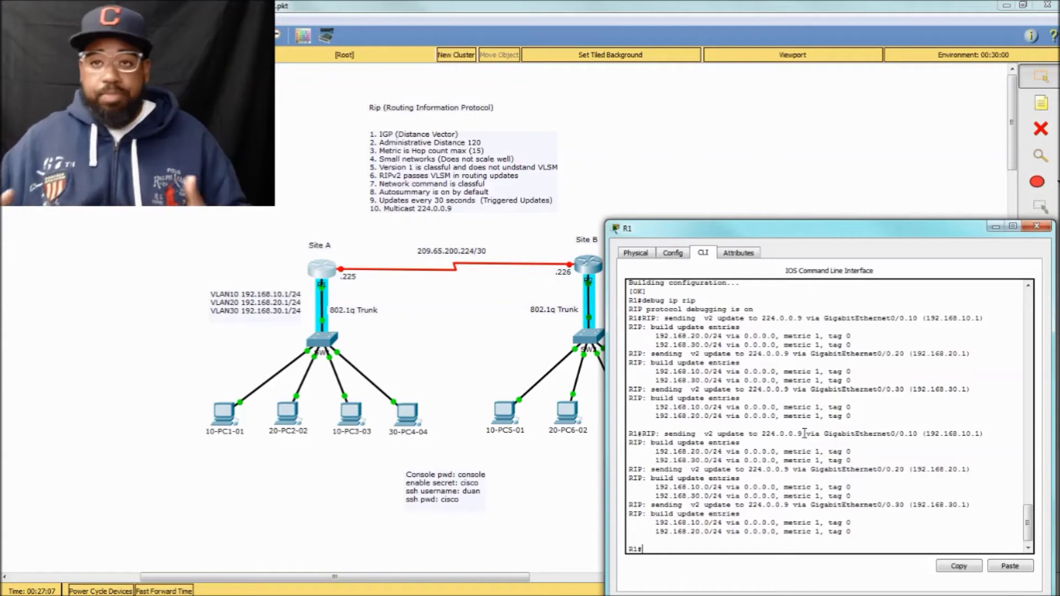
- Move R1's console aside, open router R2's console, and position and enlarge it at the lower right
drag(900, 229, 325, 248)
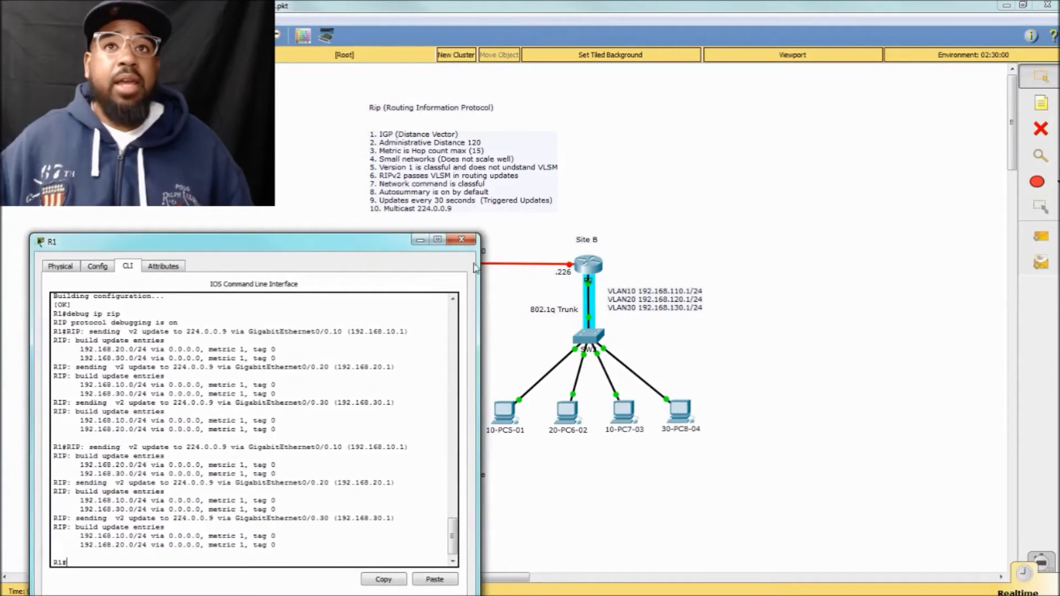
click(594, 267)
drag(590, 189, 861, 259)
drag(975, 583, 1046, 595)
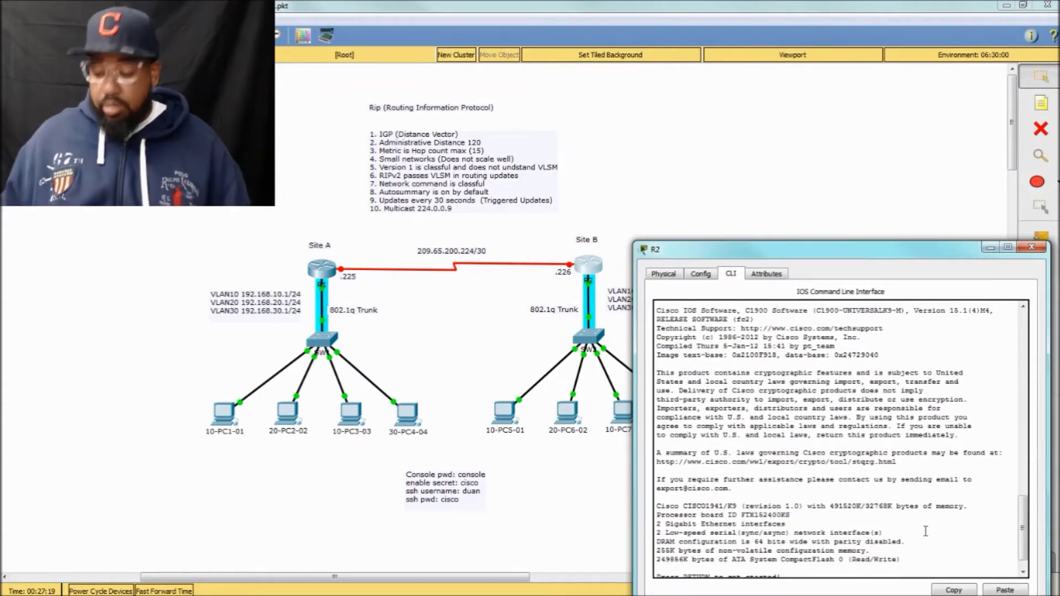
- Log in to R2, enter privileged mode, and list its interfaces showing Serial0/0/0 administratively down
key(Return)
key(Return)
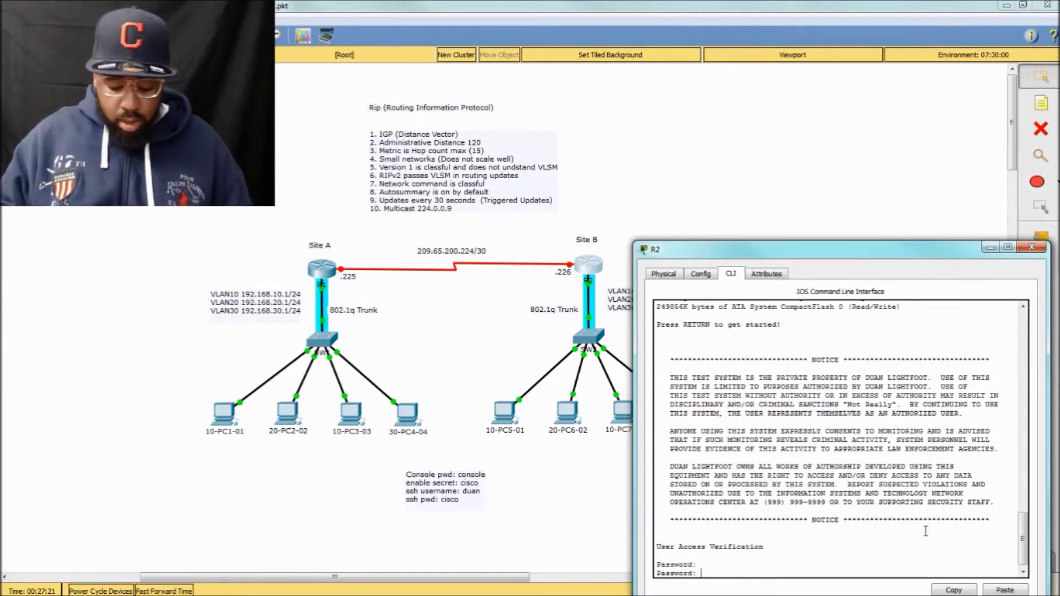
key(Return)
text(en)
key(Return)
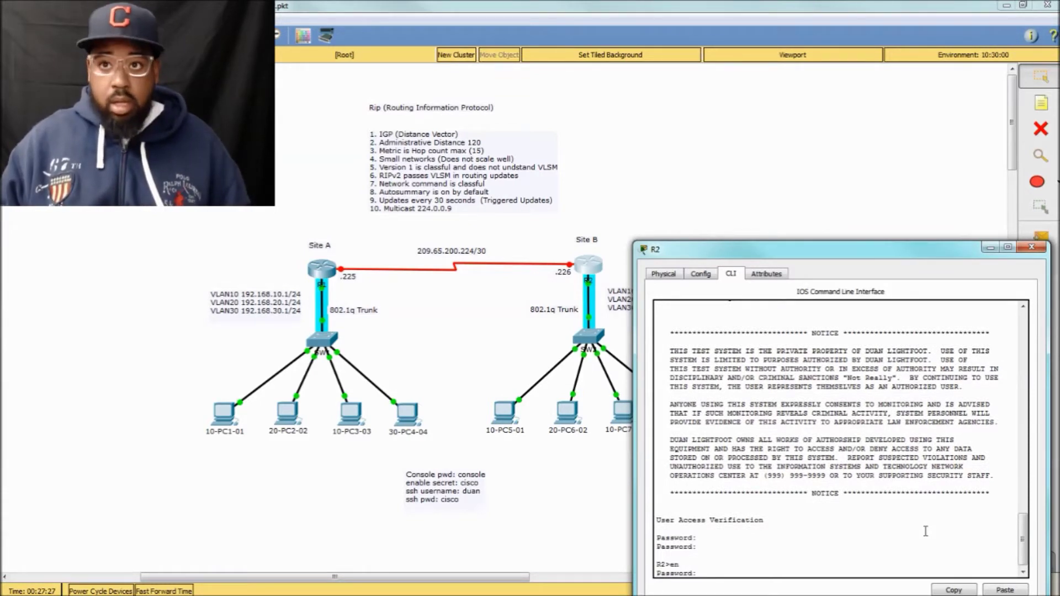
key(Return)
key(Return)
key(Return)
key(Return)
key(Return)
key(Return)
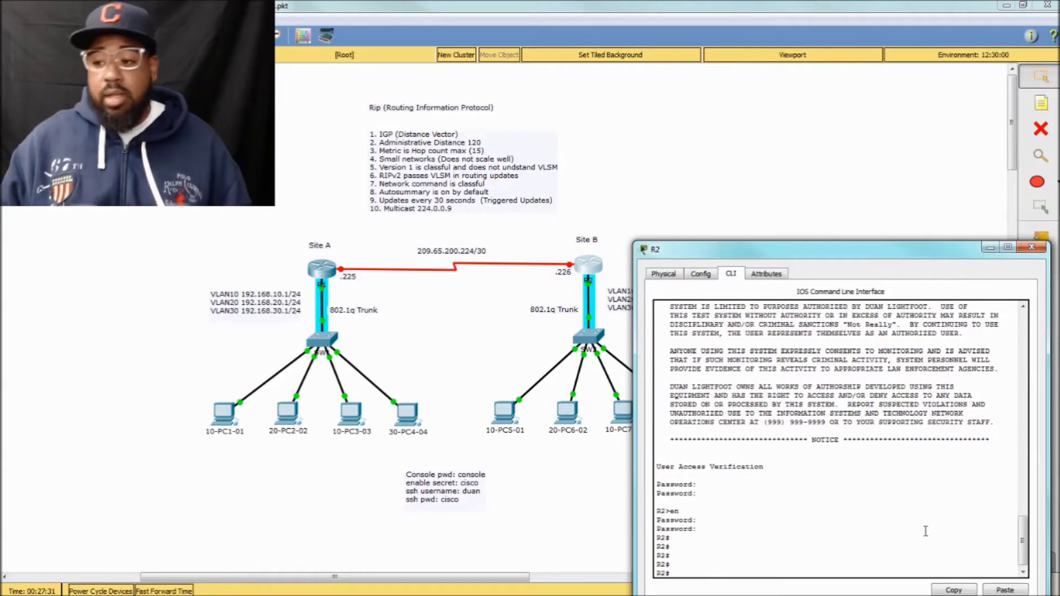
text(sh ip int bri)
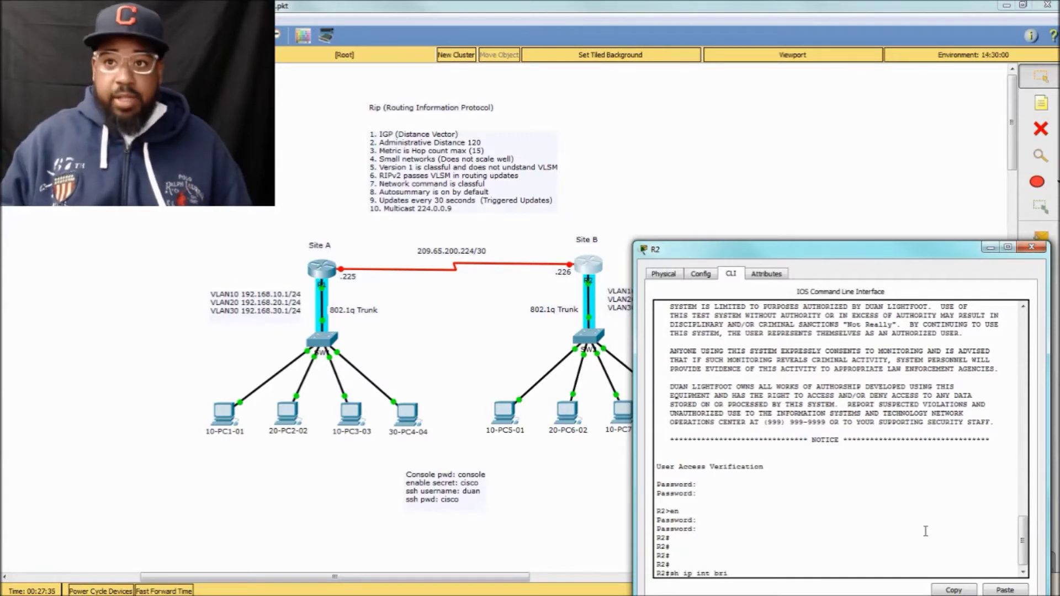
key(Return)
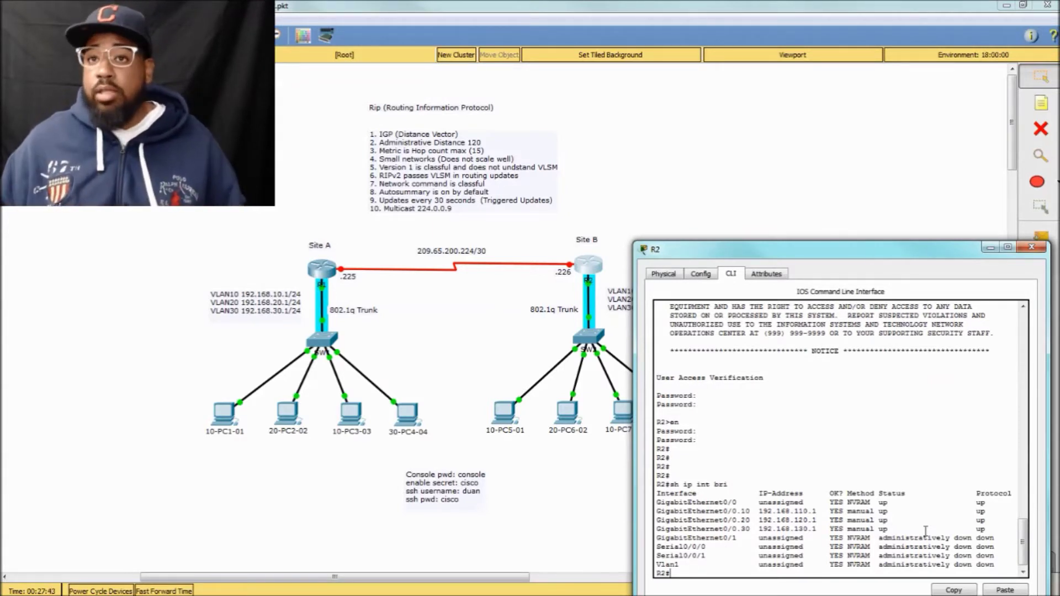
- Give R2's Serial0/0/0 the description 'Connection R1'
text(config t)
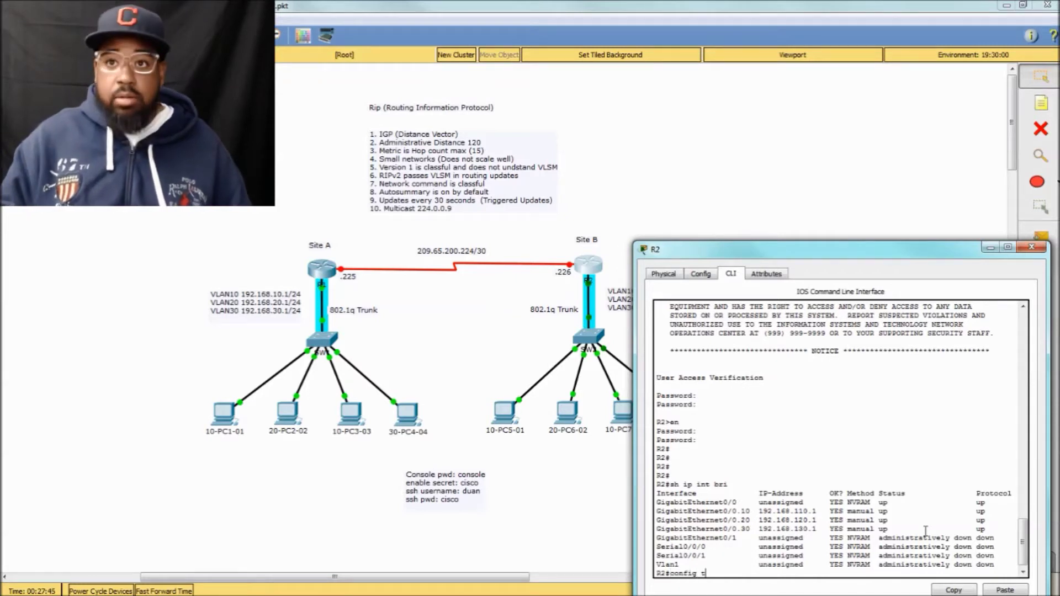
key(Return)
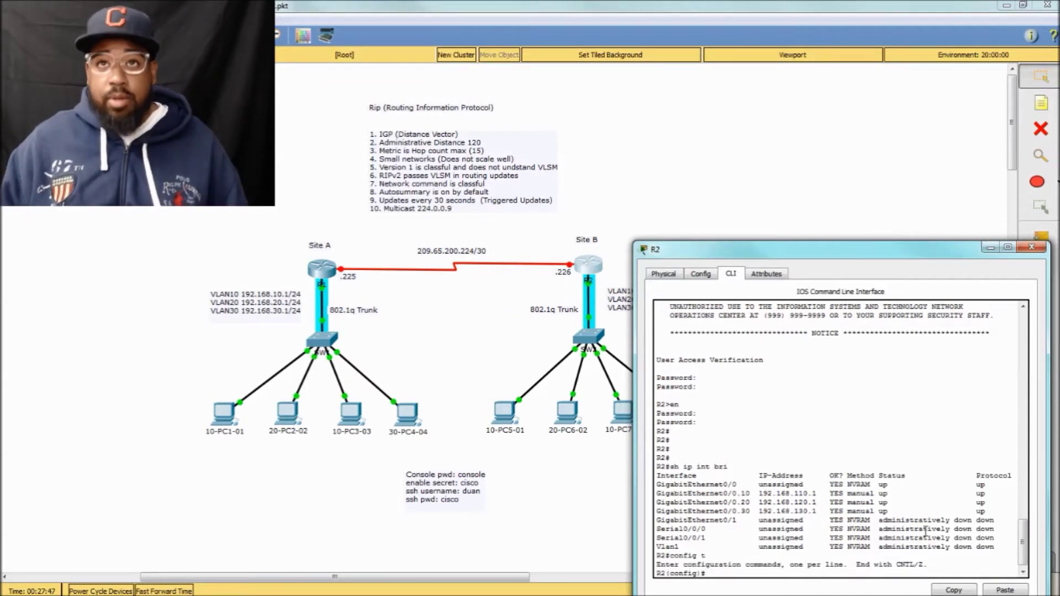
text(i)
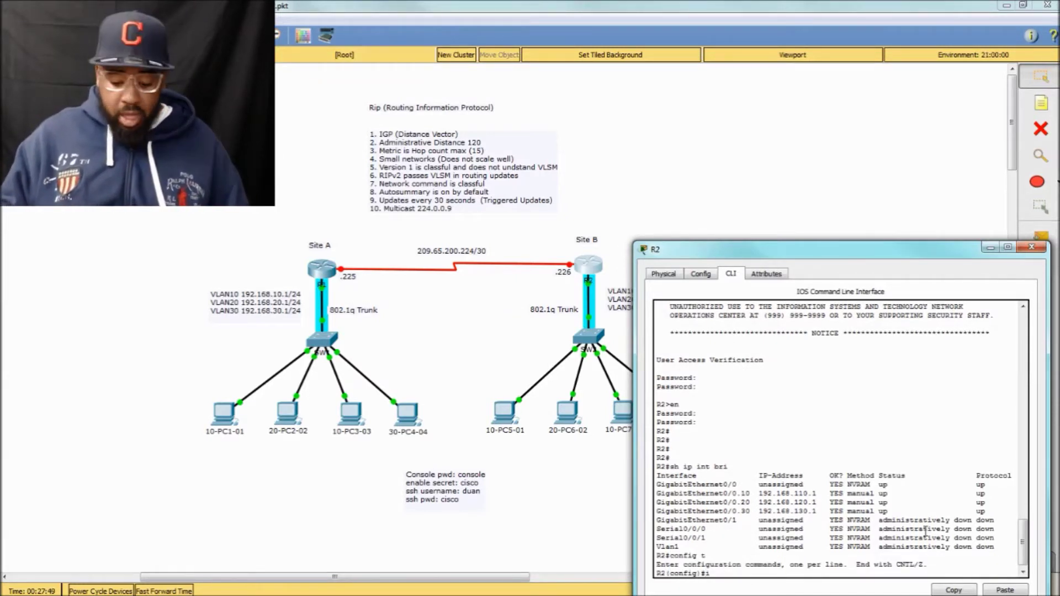
text(nt s0/0/0)
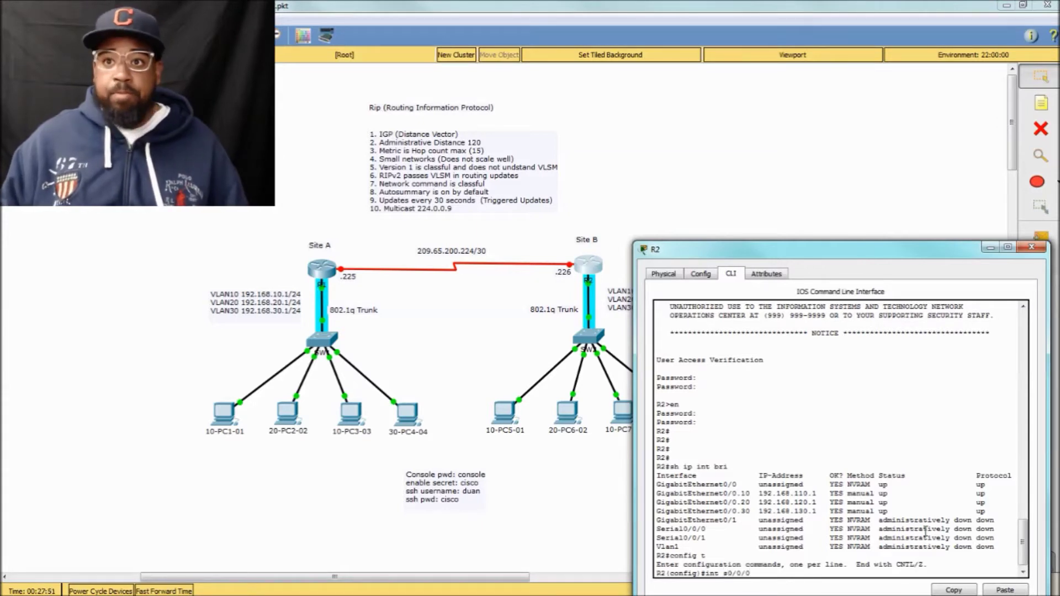
key(Return)
text(desc)
key(Tab)
text(Connection R1)
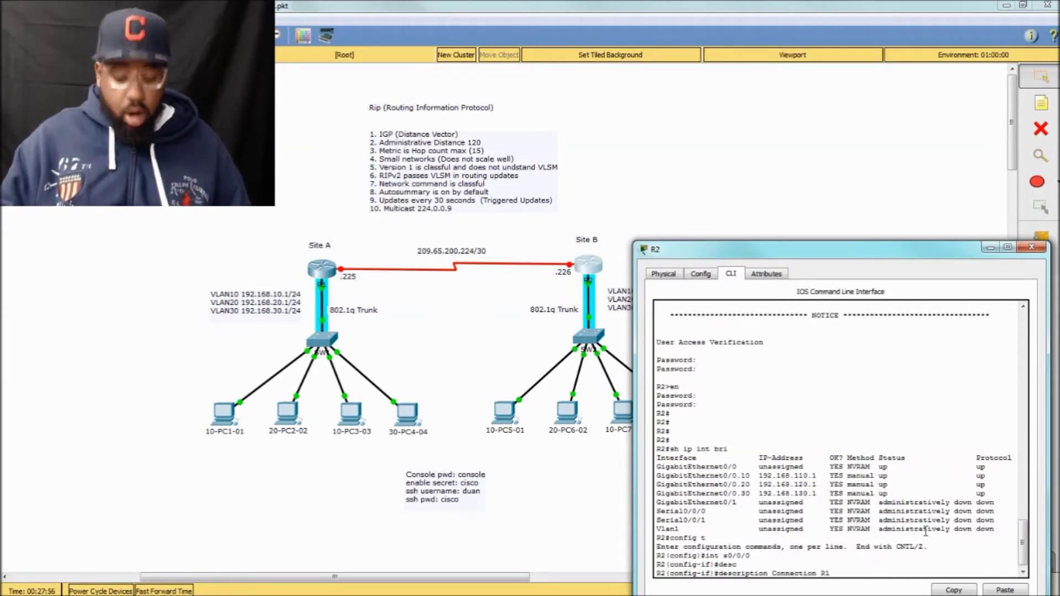
key(Return)
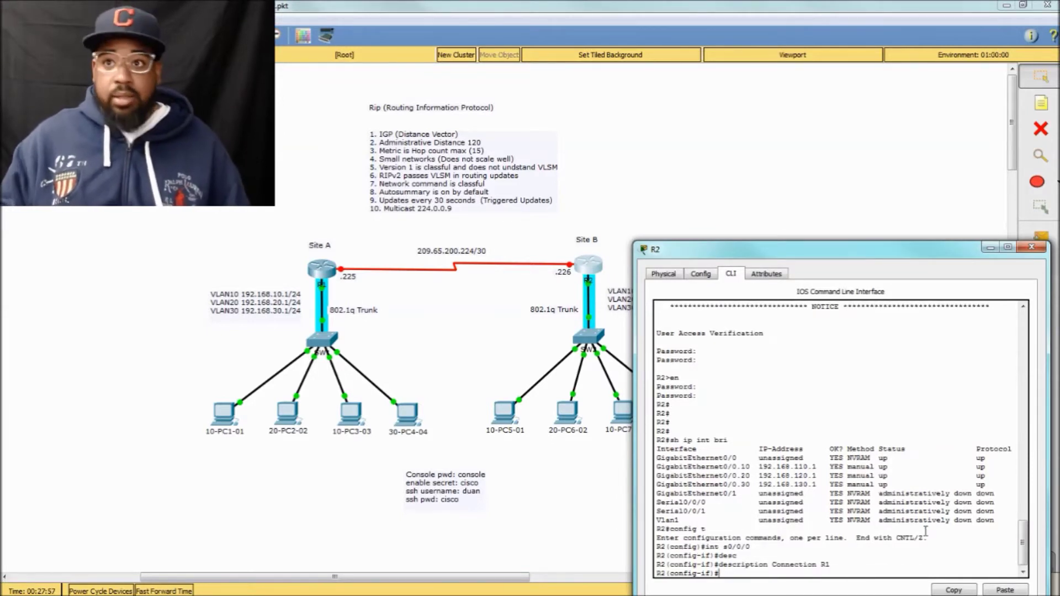
- Type the ip address 209.65.200.226 255.255.255.252 for R2's Serial0/0/0, not yet submitted
text(ip add)
key(Tab)
text(1)
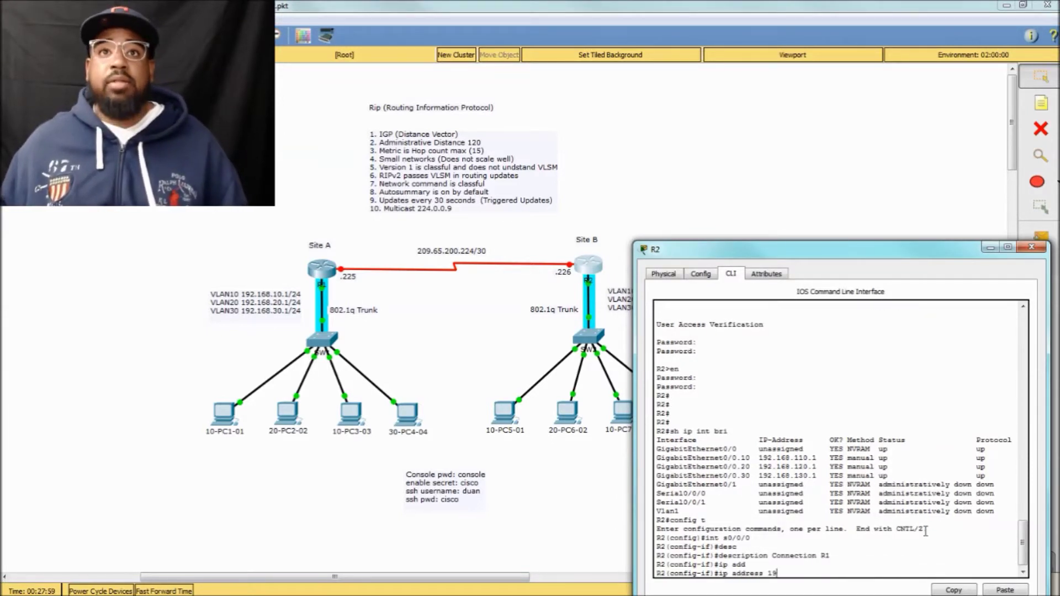
text(209.)
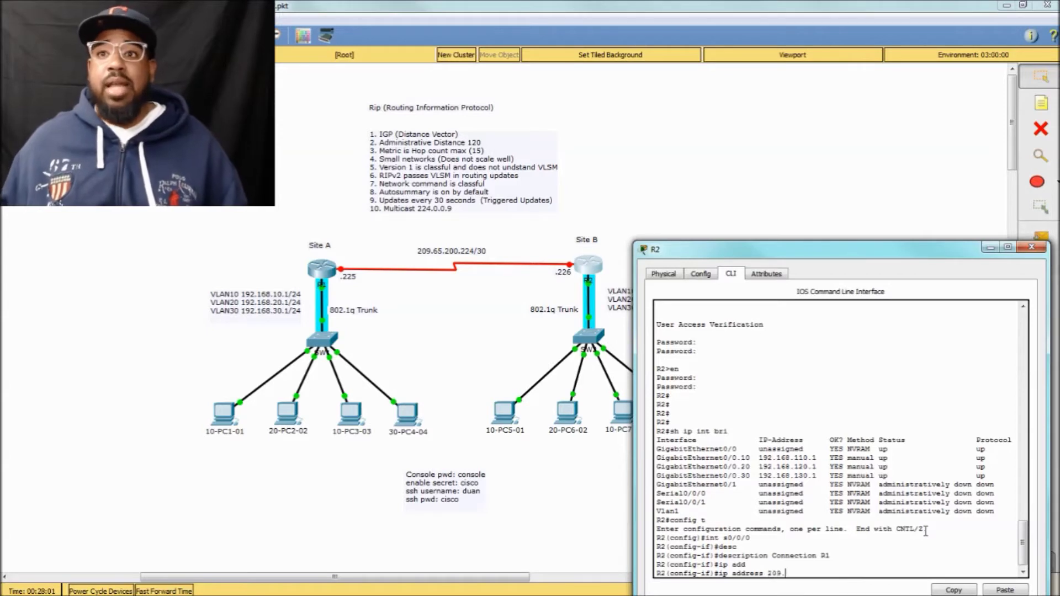
text(65.200.226)
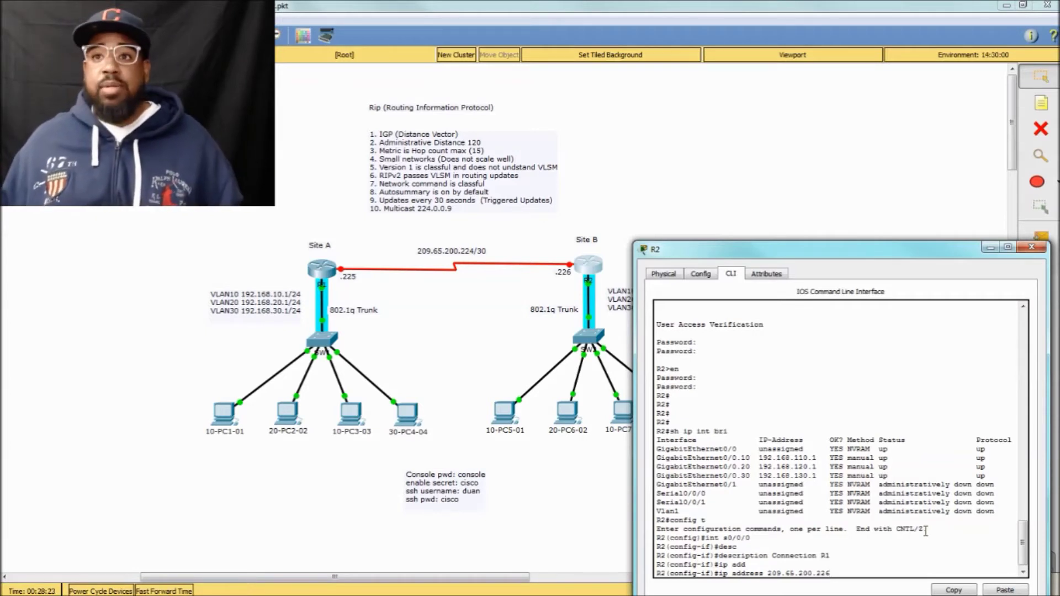
text(2)
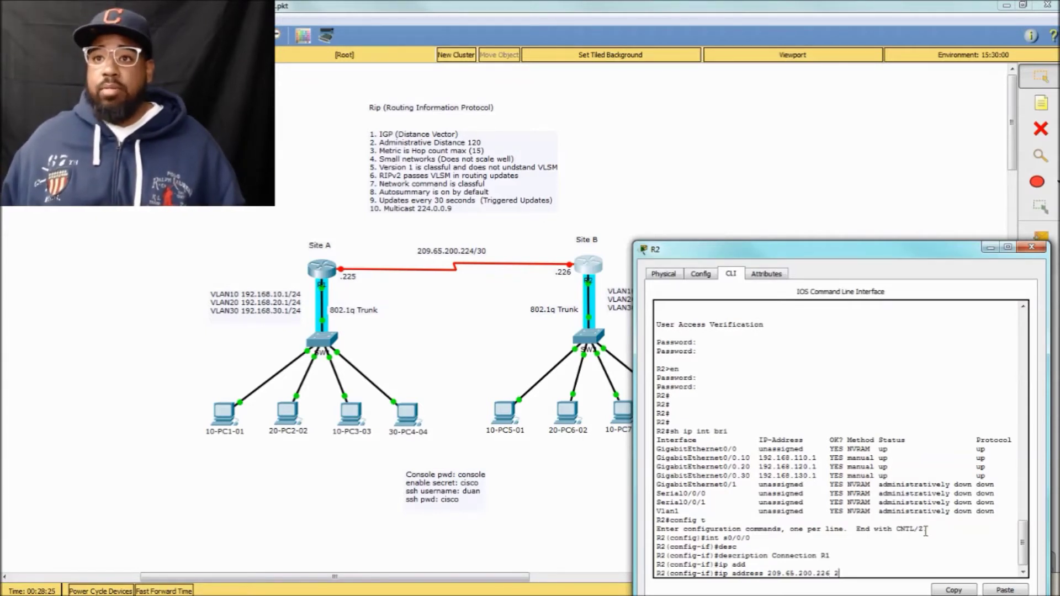
text(55.255.255.252)
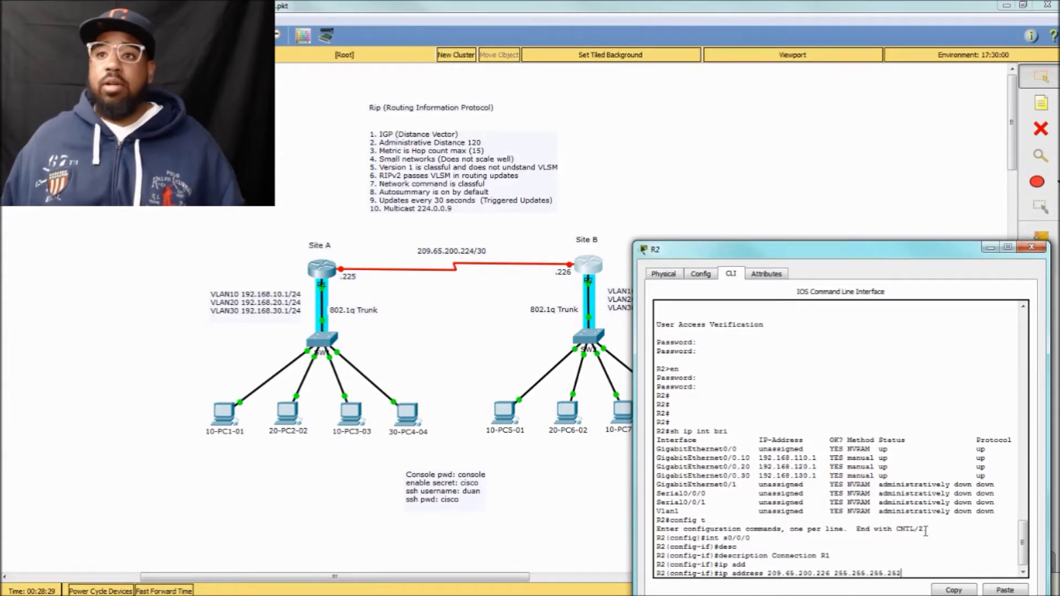
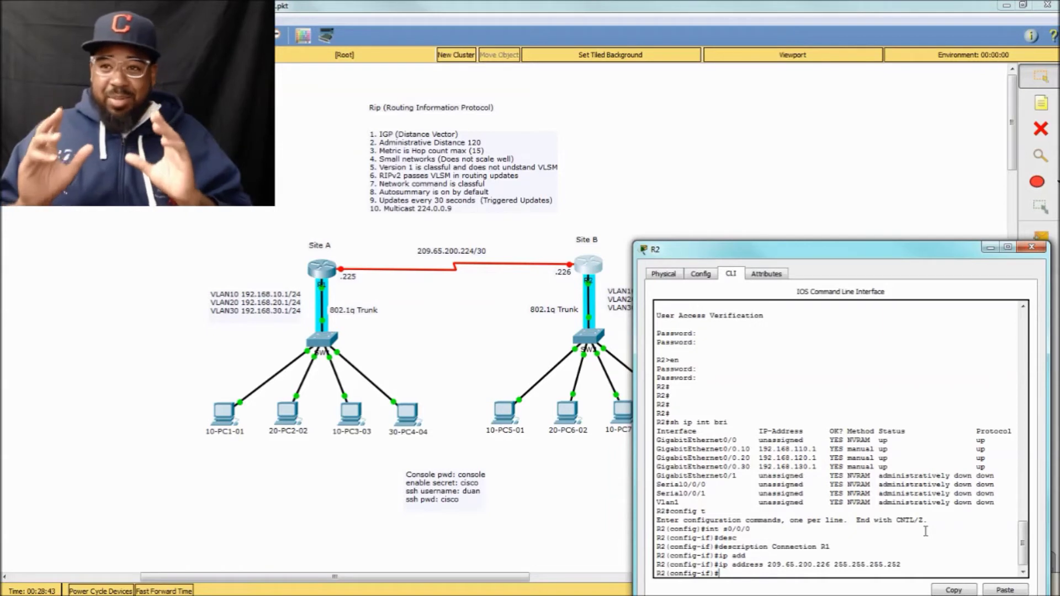
- Enable R2's Serial0/0/0 with no shut and exit back to global configuration
key(Return)
key(Return)
key(Return)
text(no shut)
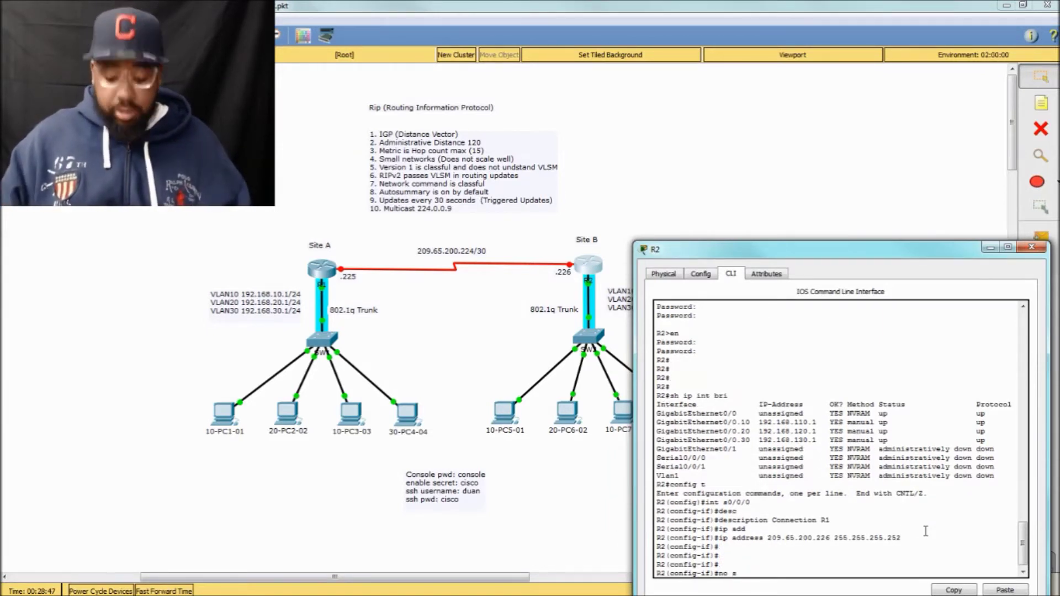
key(Return)
key(Return)
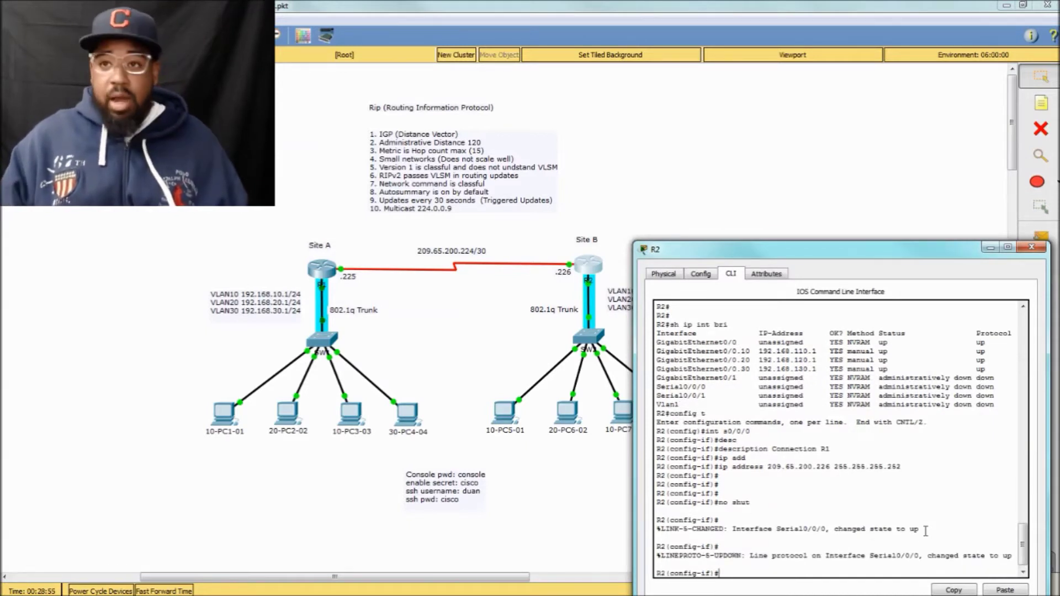
text(rout)
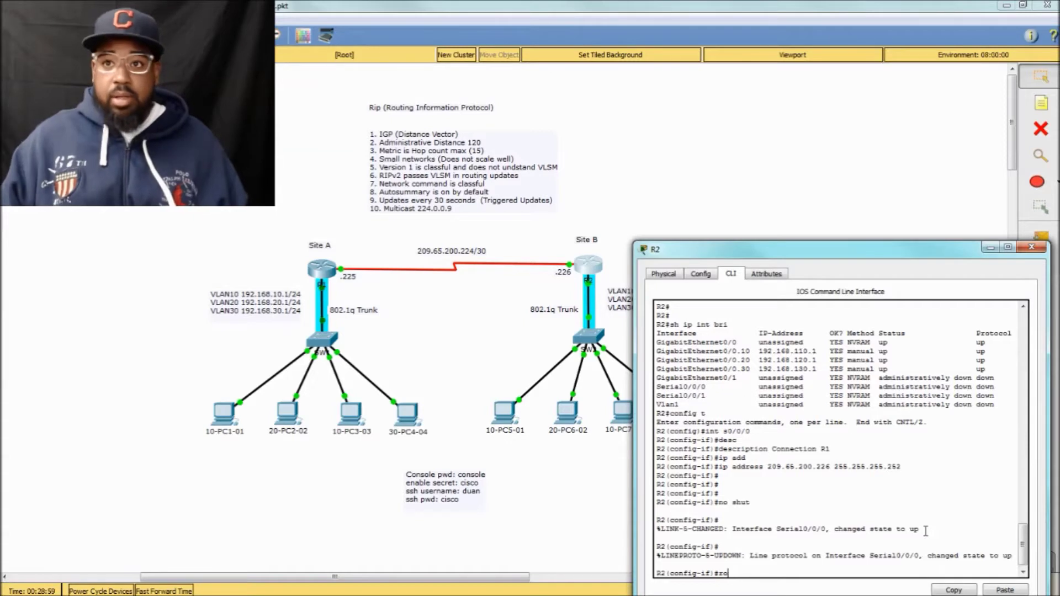
key(BackSpace)
key(BackSpace)
text(exit)
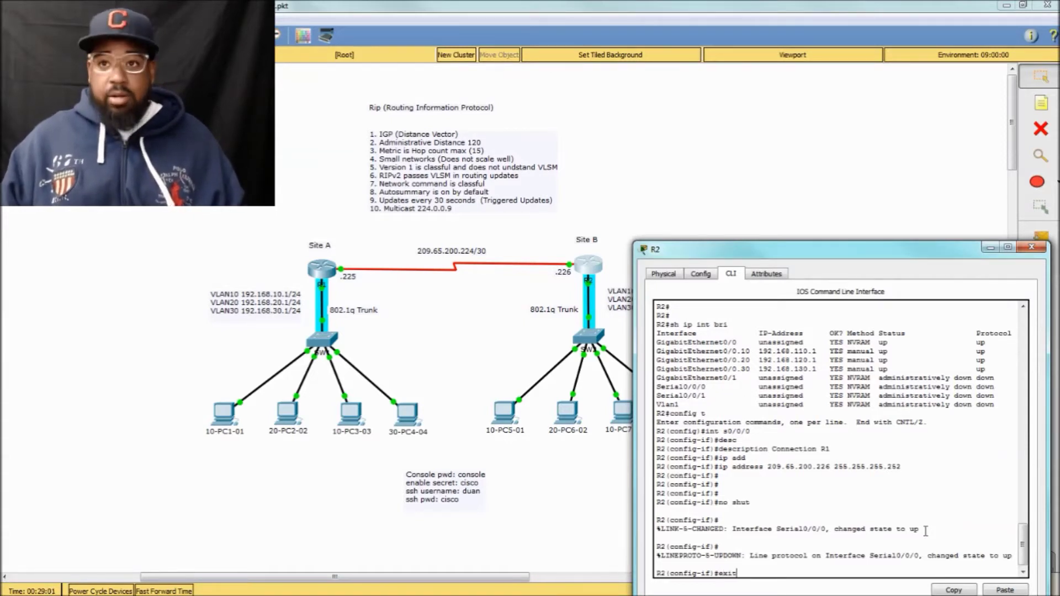
key(Return)
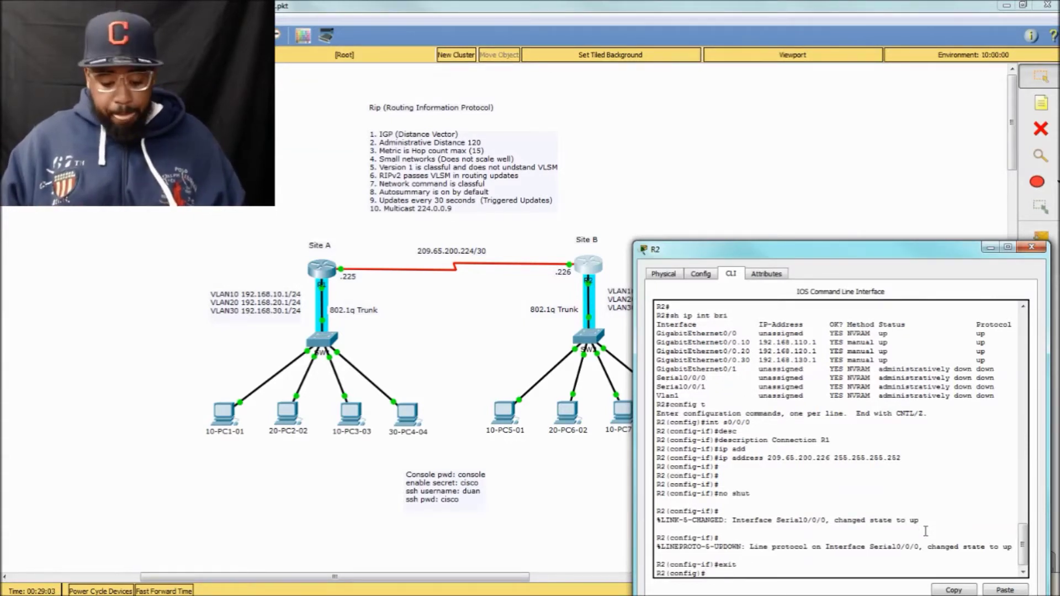
- Configure router rip on R2 with version 2 and no auto-summary
text(router rip)
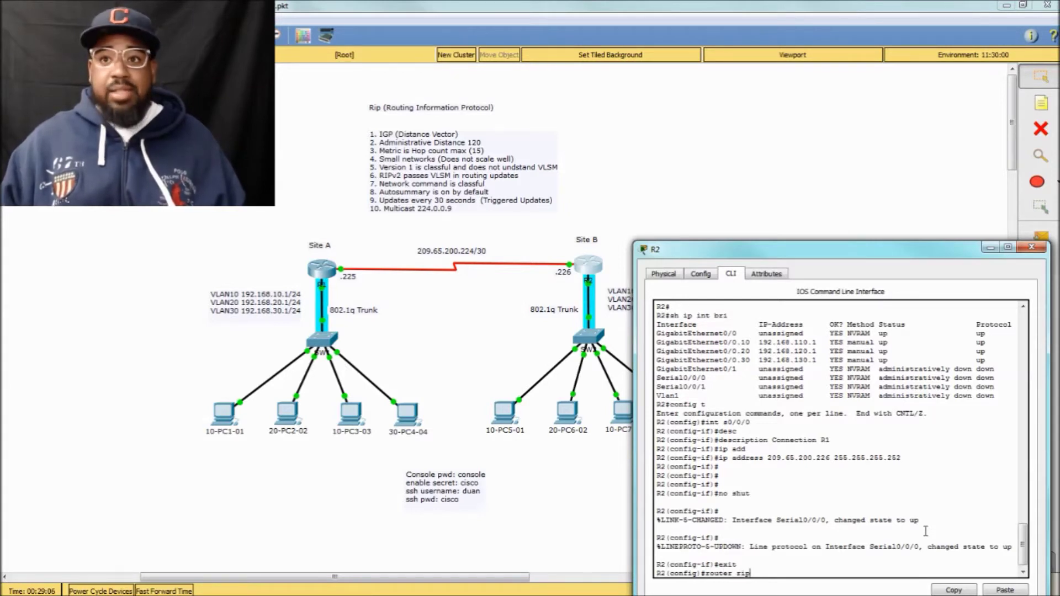
key(Return)
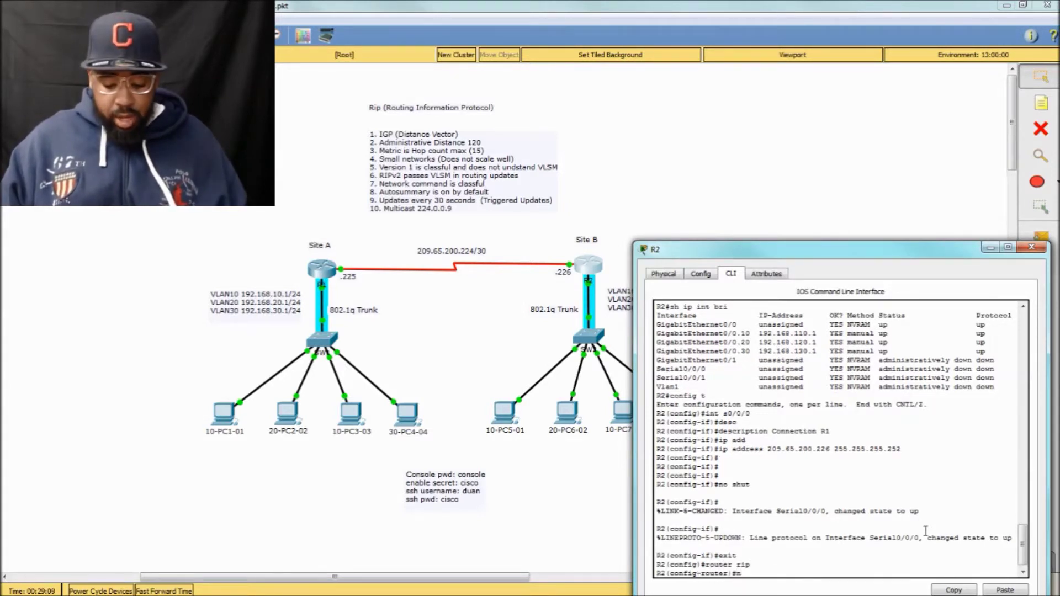
text(version 2)
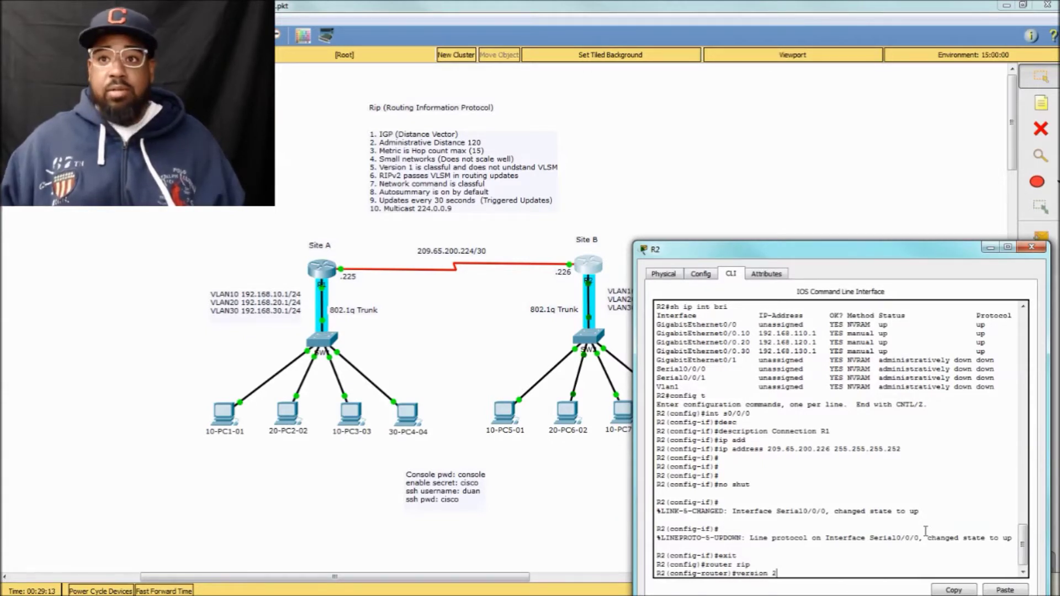
key(Return)
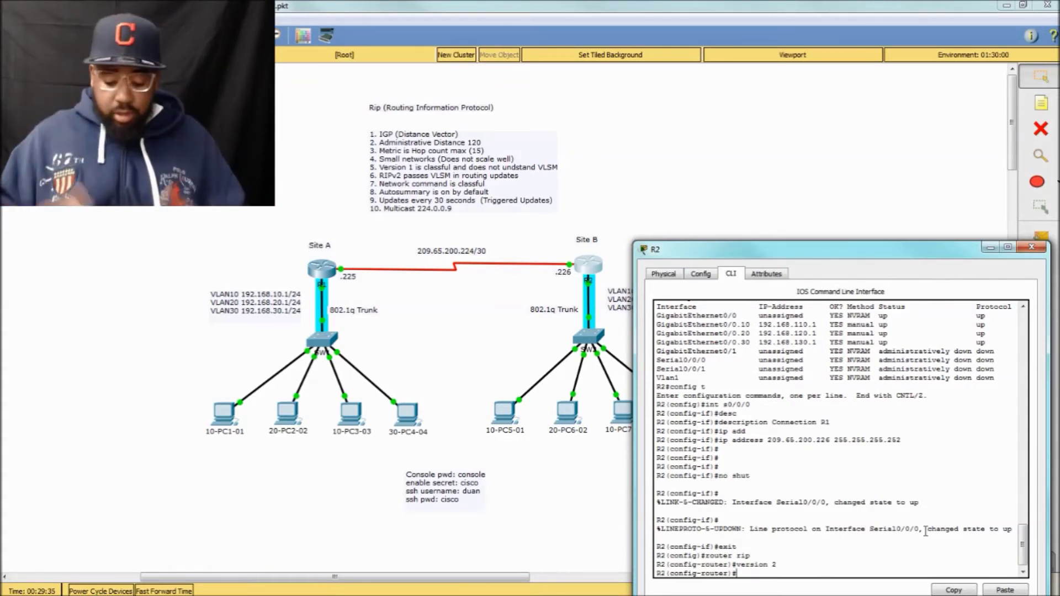
text(au)
key(Tab)
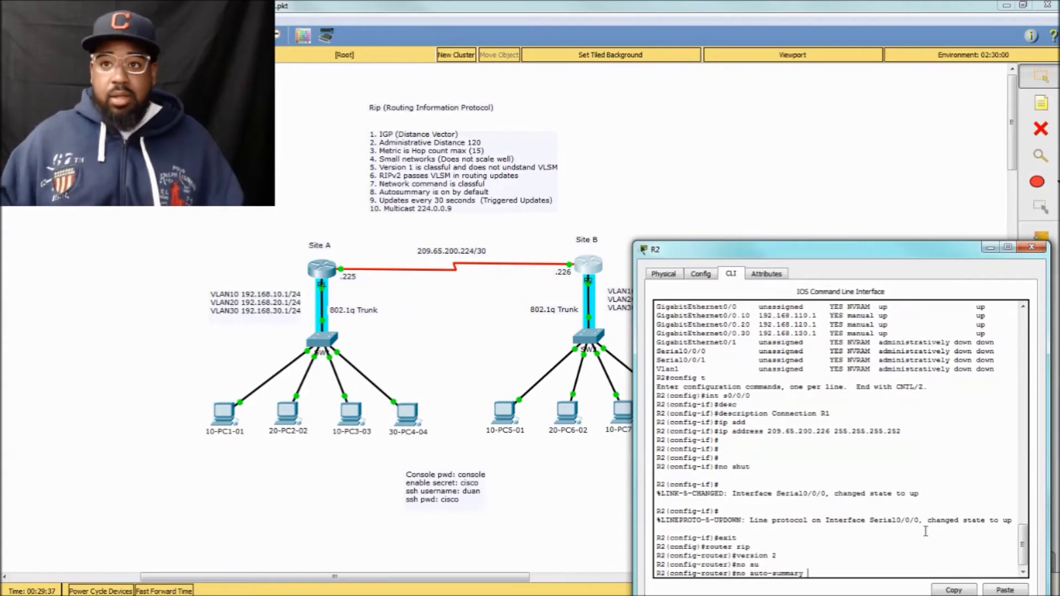
key(Return)
text(net)
key(Tab)
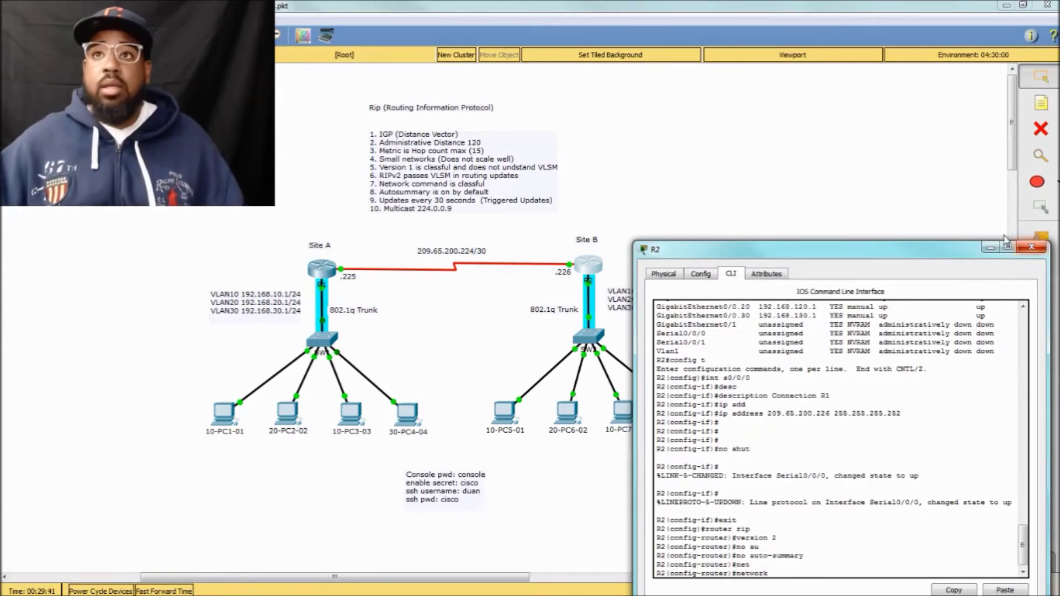
- Advertise networks 192.168.110.0, 192.168.120.0 and 192.168.130.0 in R2's RIP
drag(930, 257, 471, 244)
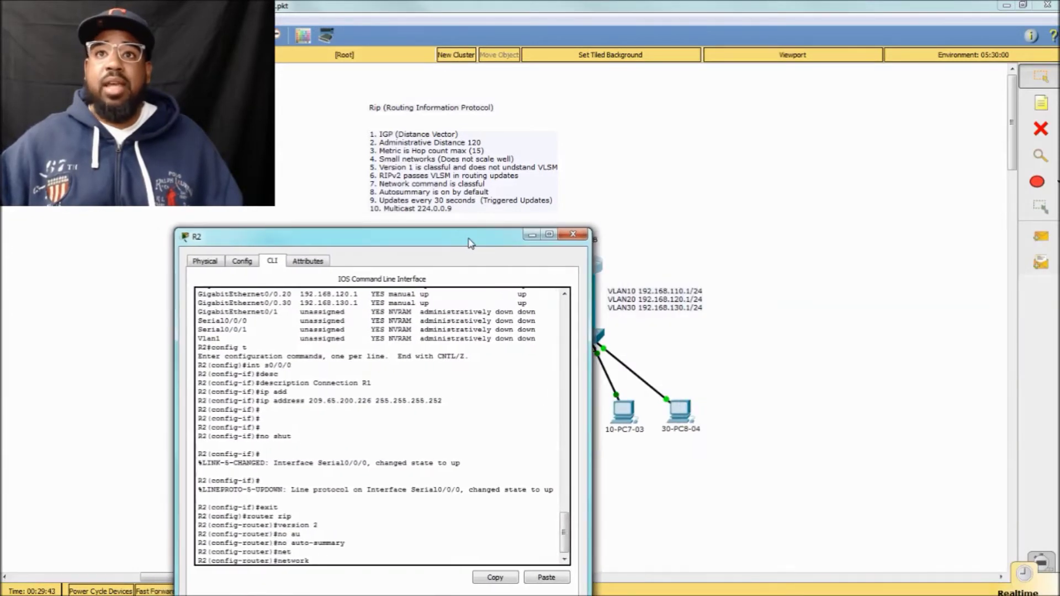
text(192.168.11)
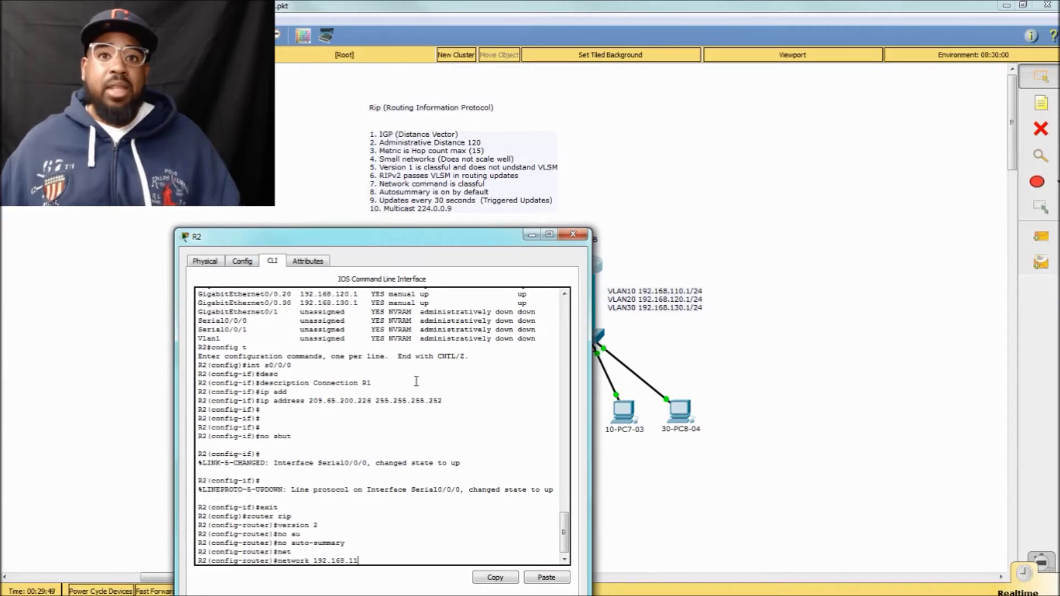
text(.0)
key(BackSpace)
key(BackSpace)
text(0)
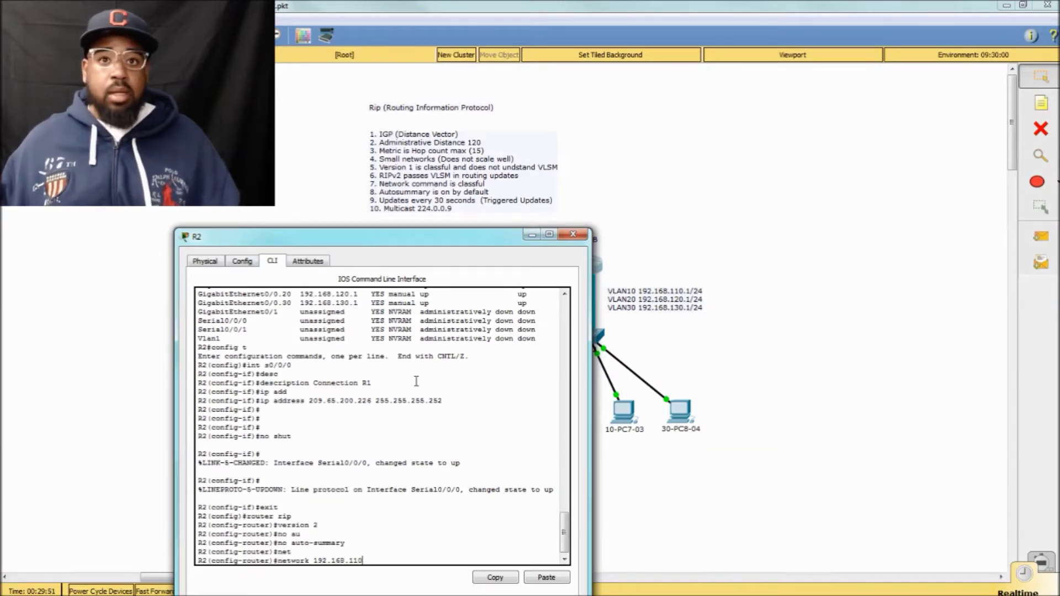
text(.0)
key(Return)
key(Up)
key(BackSpace)
key(BackSpace)
key(BackSpace)
text(20.0)
key(Return)
key(Up)
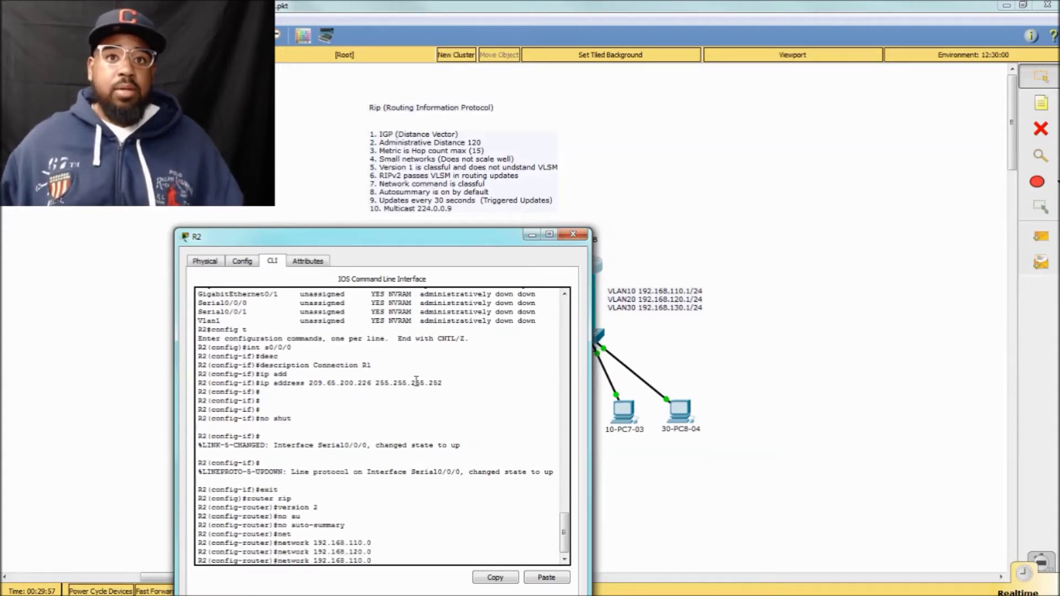
key(BackSpace)
key(BackSpace)
key(BackSpace)
text(30.0)
key(Return)
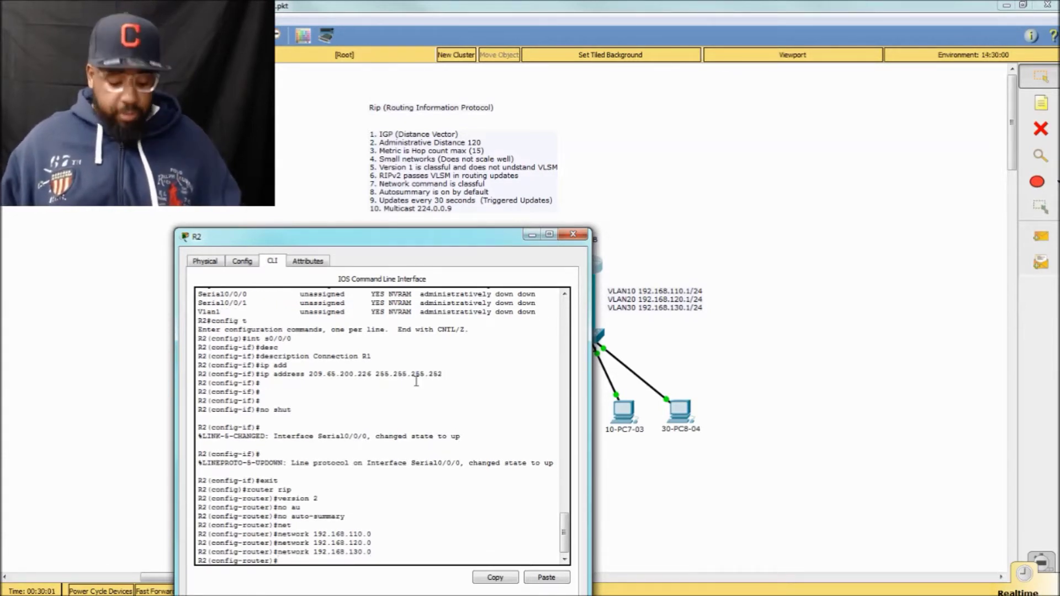
- Return to privileged mode and turn on RIP debugging with debug ip rip
key(ctrl+z)
key(Return)
key(Return)
key(Return)
text(debug ip rip)
key(Return)
text(oonfig)
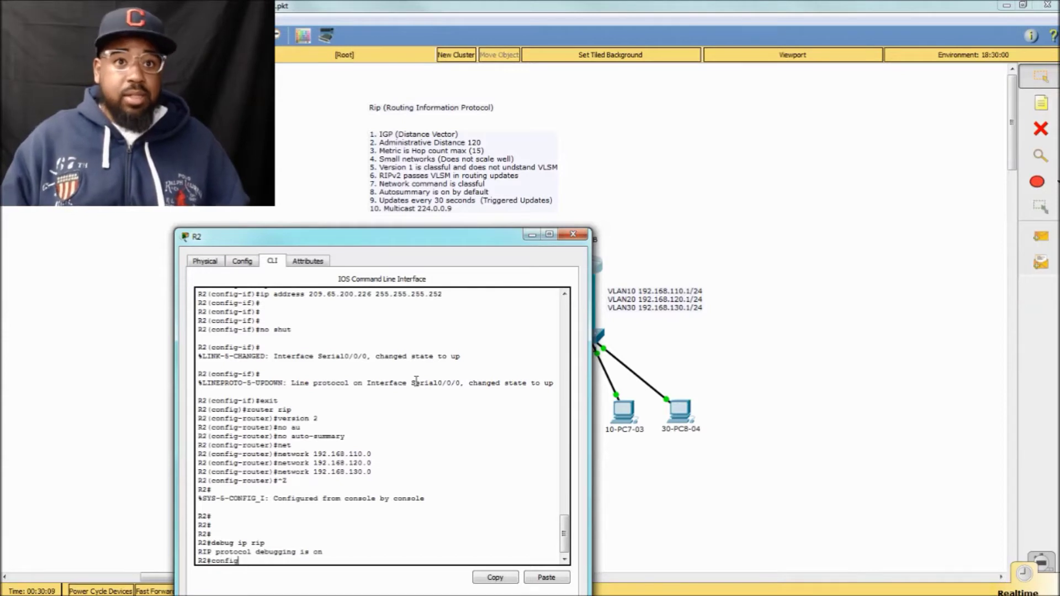
text( t)
- Add network 209.65.200.224 to R2's RIP configuration from global config mode
key(Return)
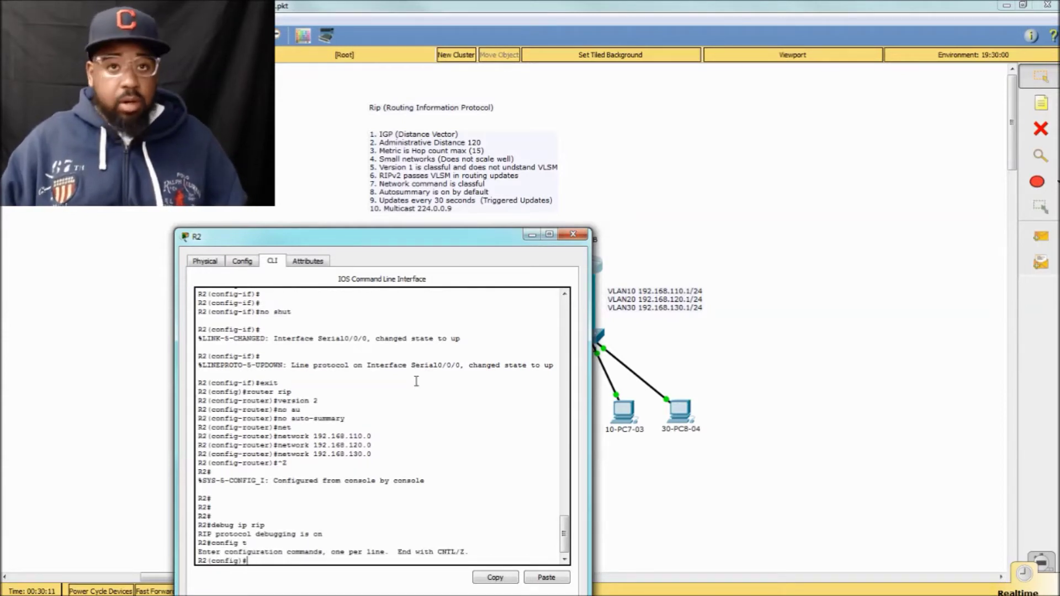
text(router)
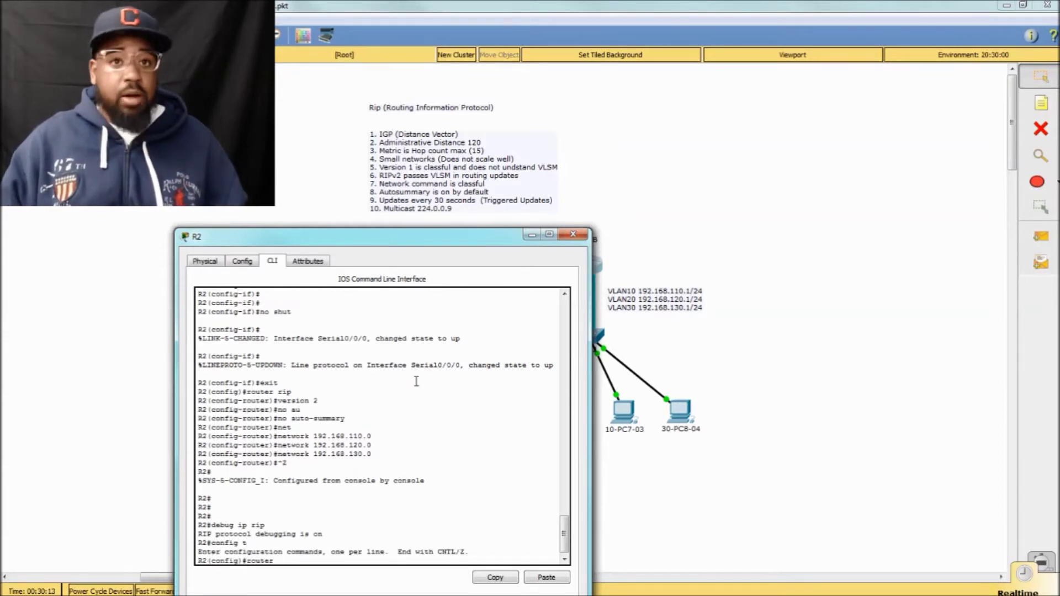
text( rip net)
key(Tab)
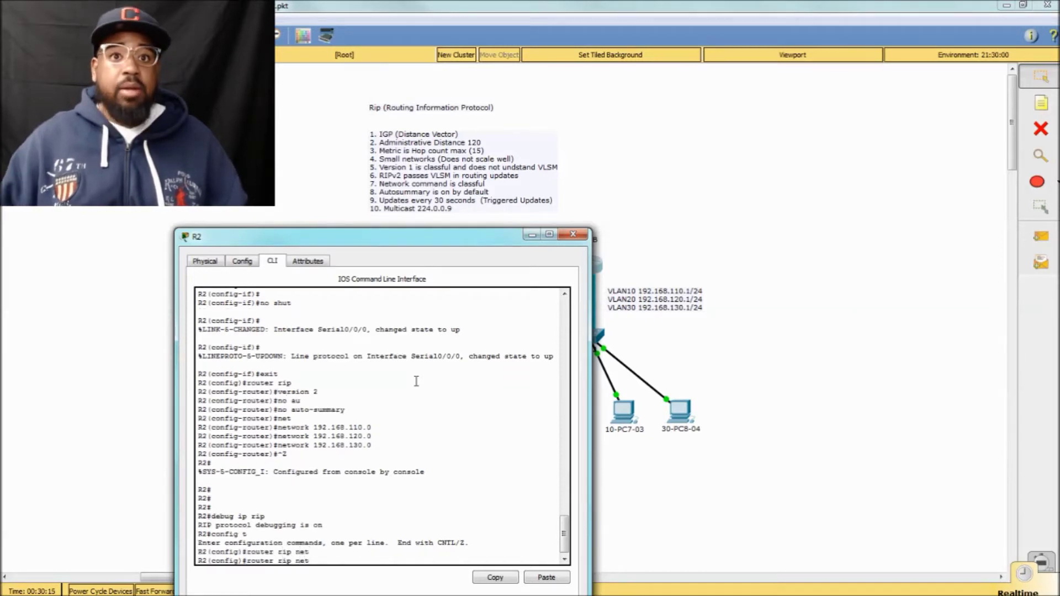
drag(390, 238, 836, 256)
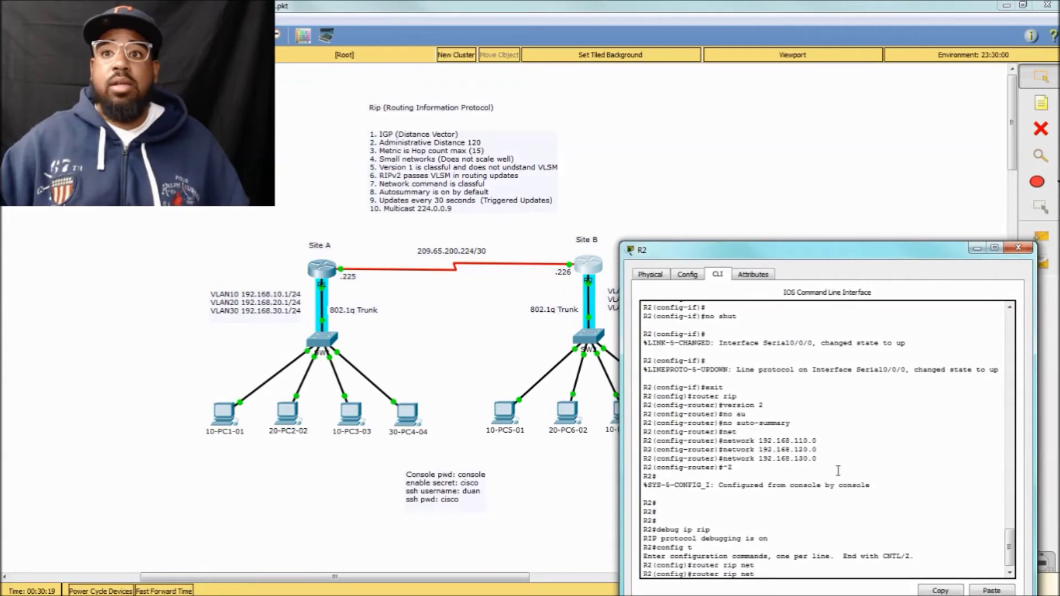
key(BackSpace)
key(BackSpace)
key(BackSpace)
key(BackSpace)
key(Return)
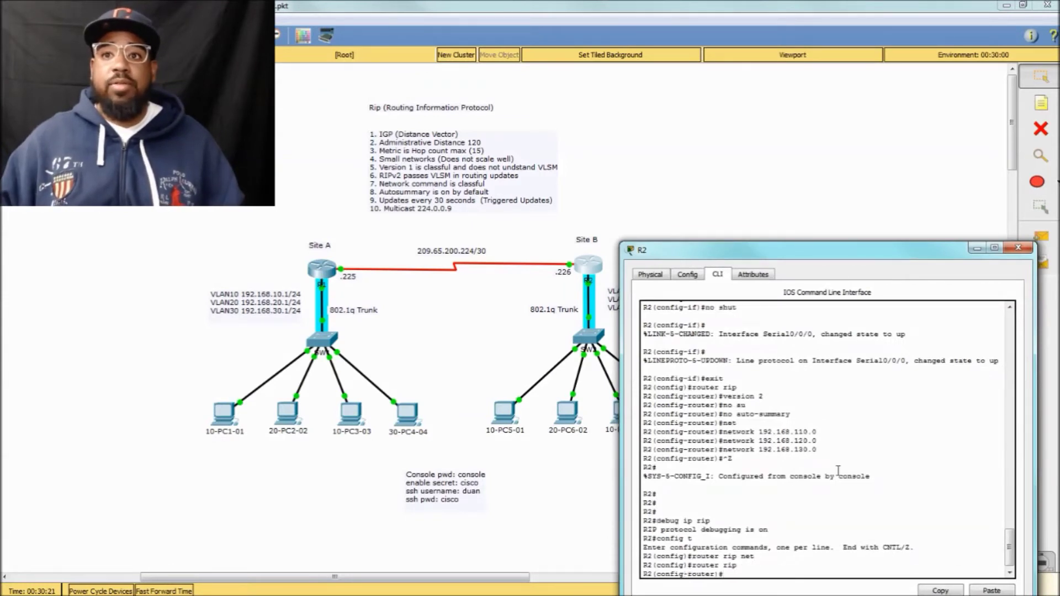
text(net)
key(Tab)
text(209.36)
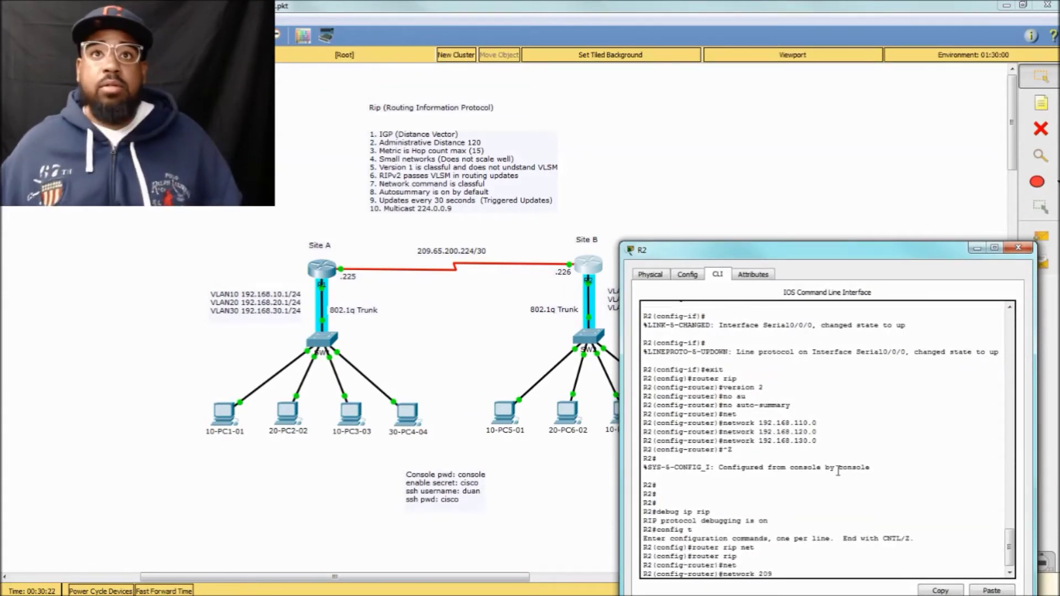
key(BackSpace)
key(BackSpace)
text(65.200)
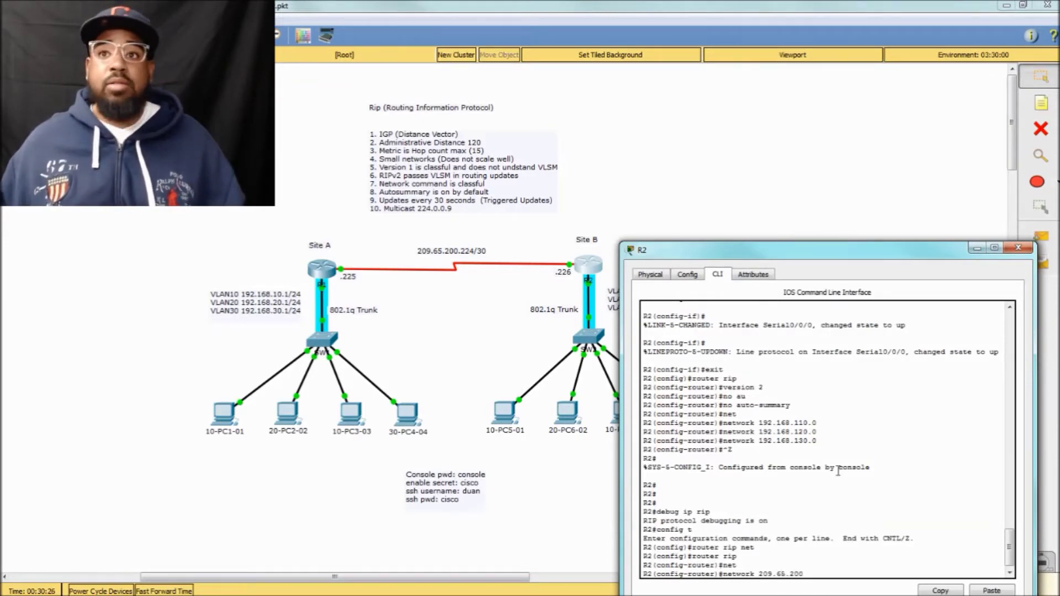
text(.224)
key(Return)
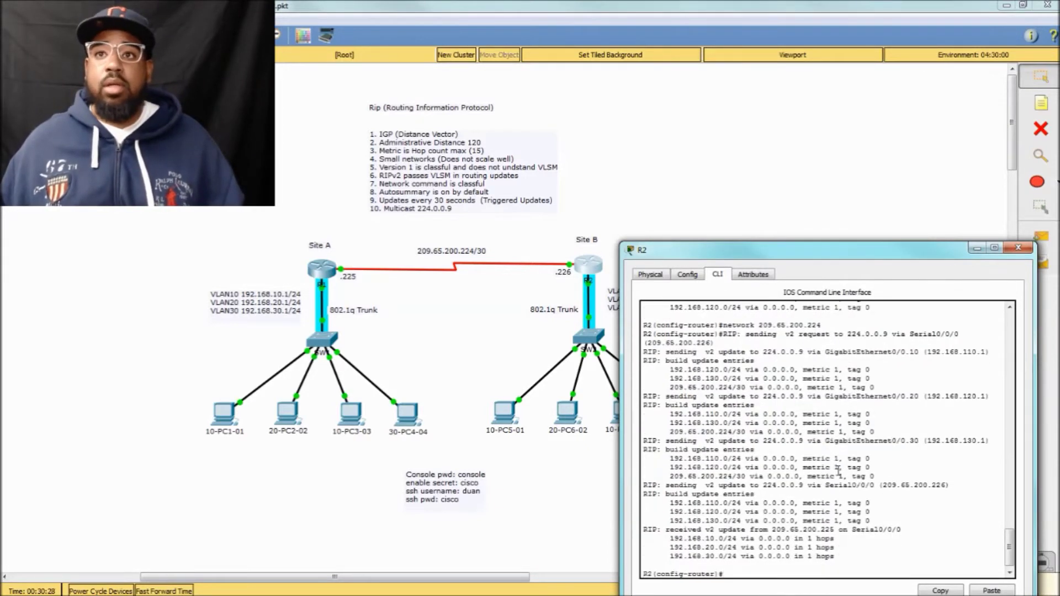
click(836, 450)
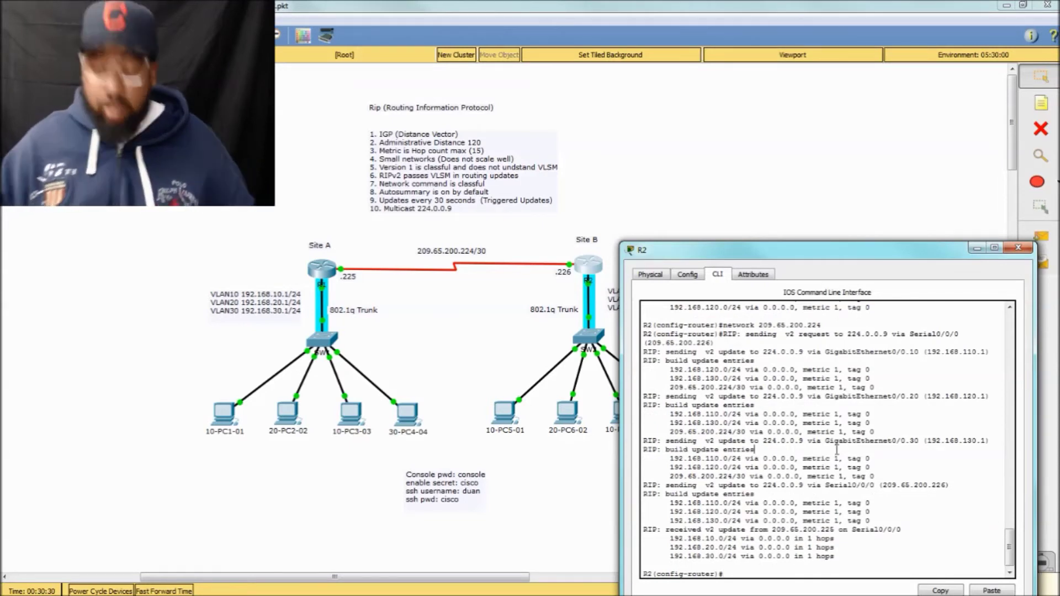
key(ctrl+z)
key(Return)
key(Return)
key(Return)
key(Return)
text(sh)
key(Return)
scroll(741, 399, up, 3)
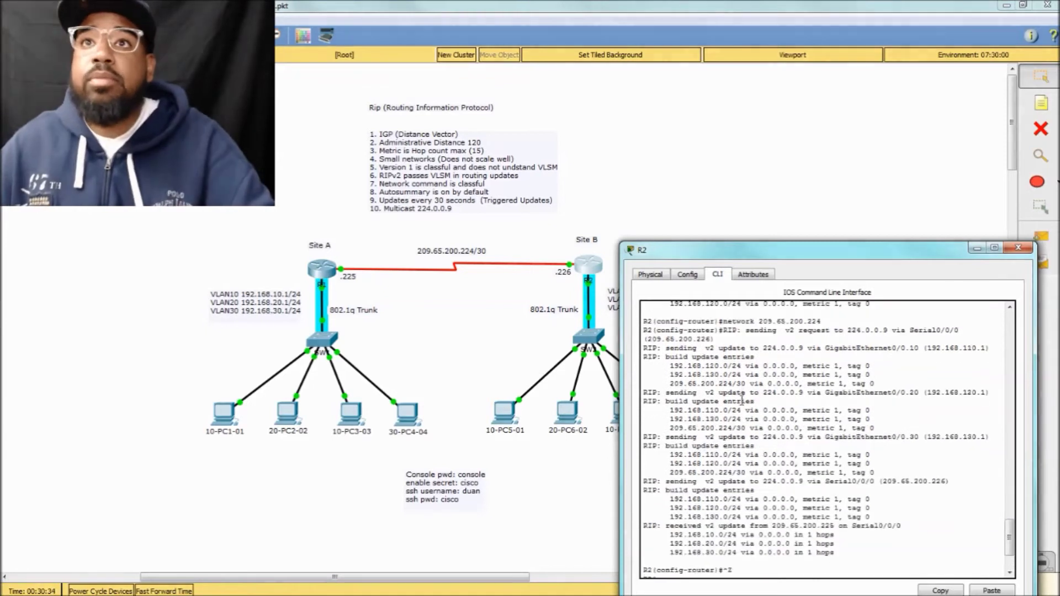
drag(704, 347, 931, 436)
drag(670, 482, 949, 486)
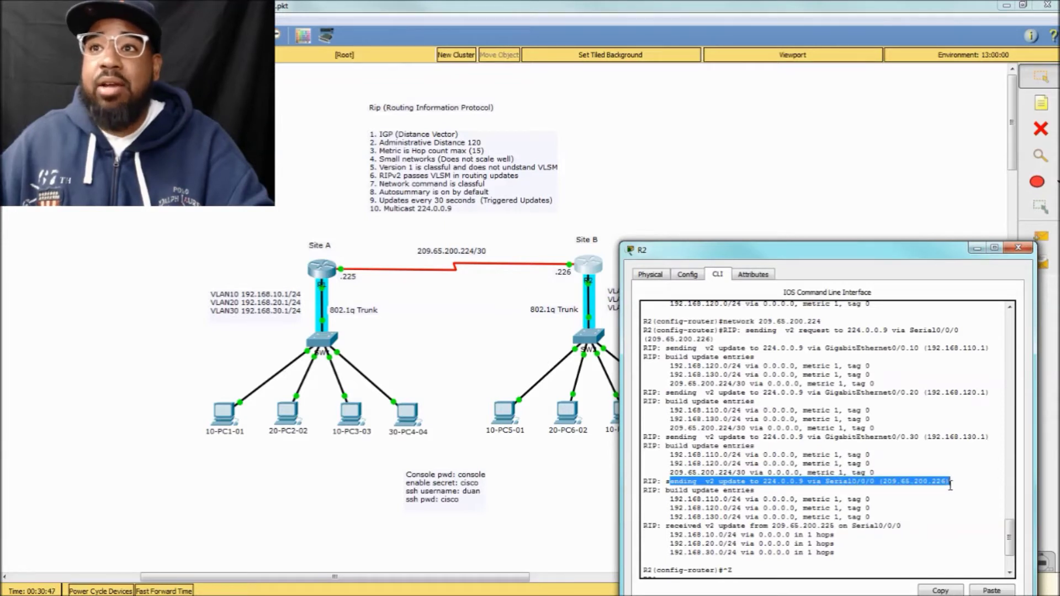
click(949, 485)
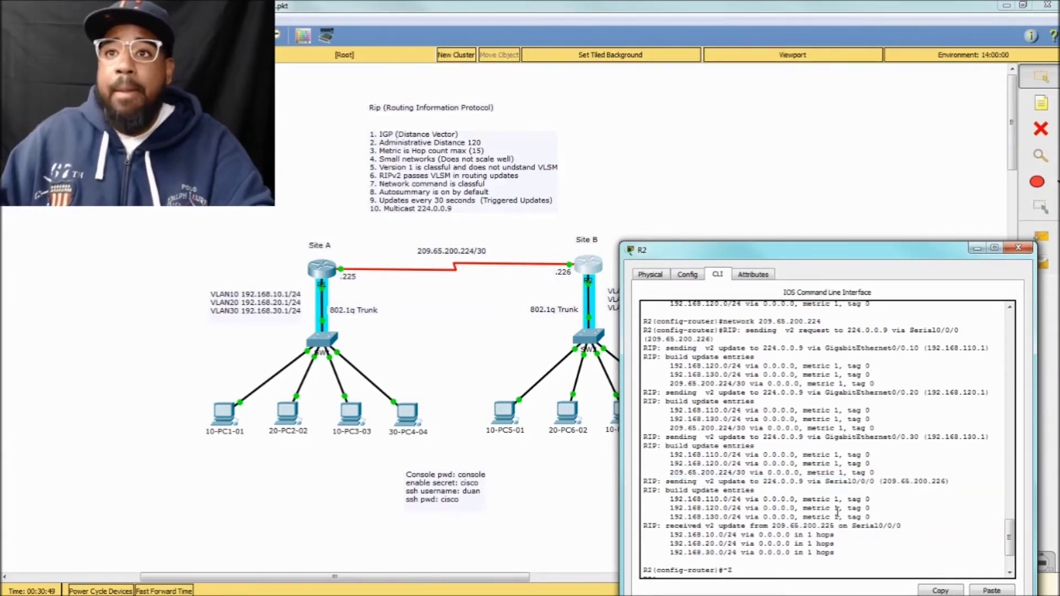
drag(666, 526, 904, 526)
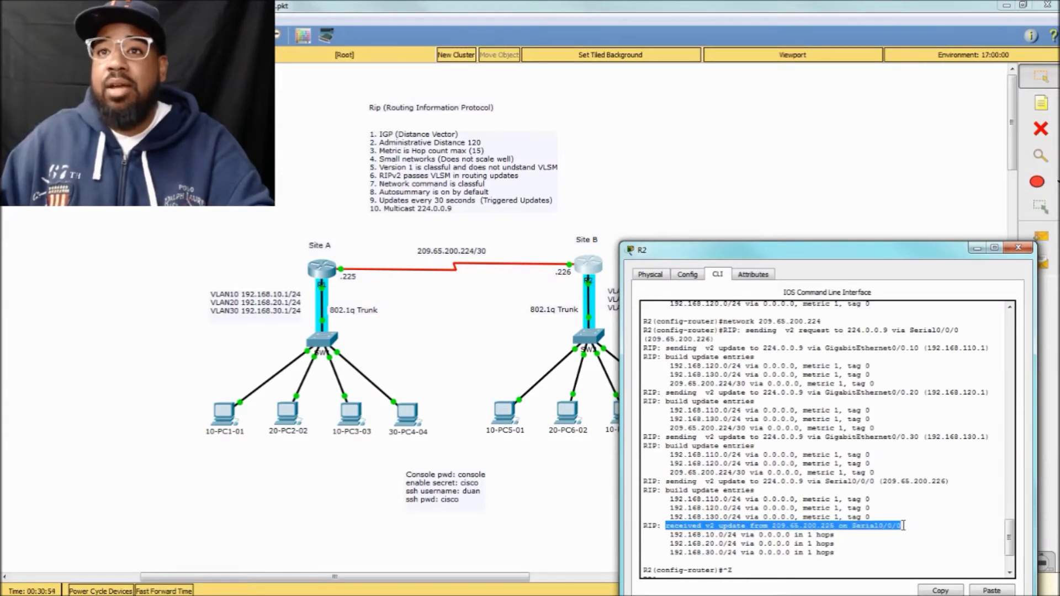
- Switch off all debugging on R2 with u all, then re-enable debug ip rip
key(Return)
key(Return)
key(Return)
text(u all)
key(Return)
text(config t)
key(Up)
key(Return)
- Highlight the debugging status and the three networks received at 1 hop
drag(679, 521, 906, 531)
click(684, 542)
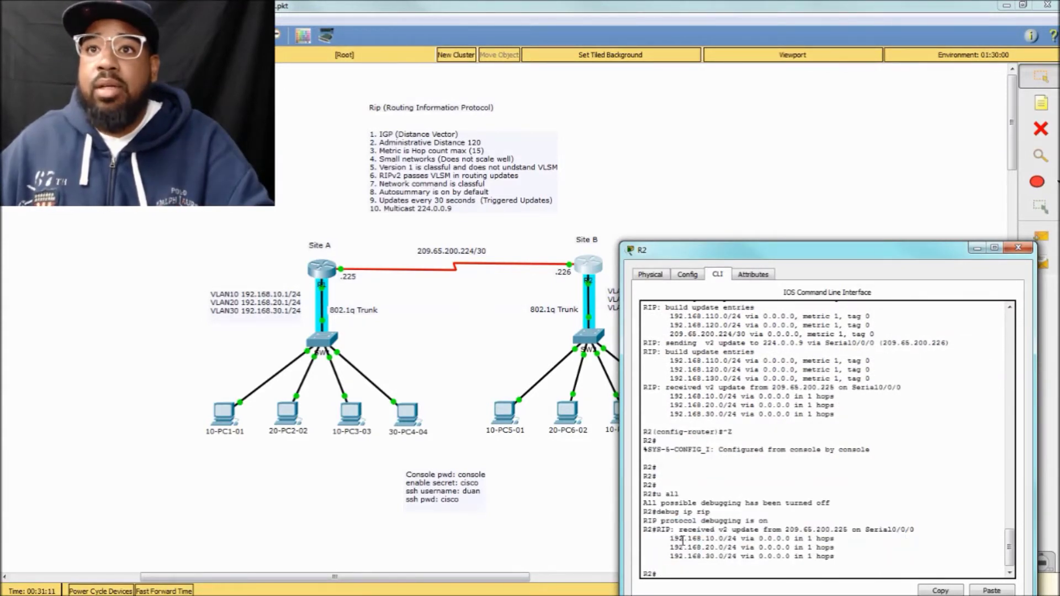
drag(669, 538, 839, 559)
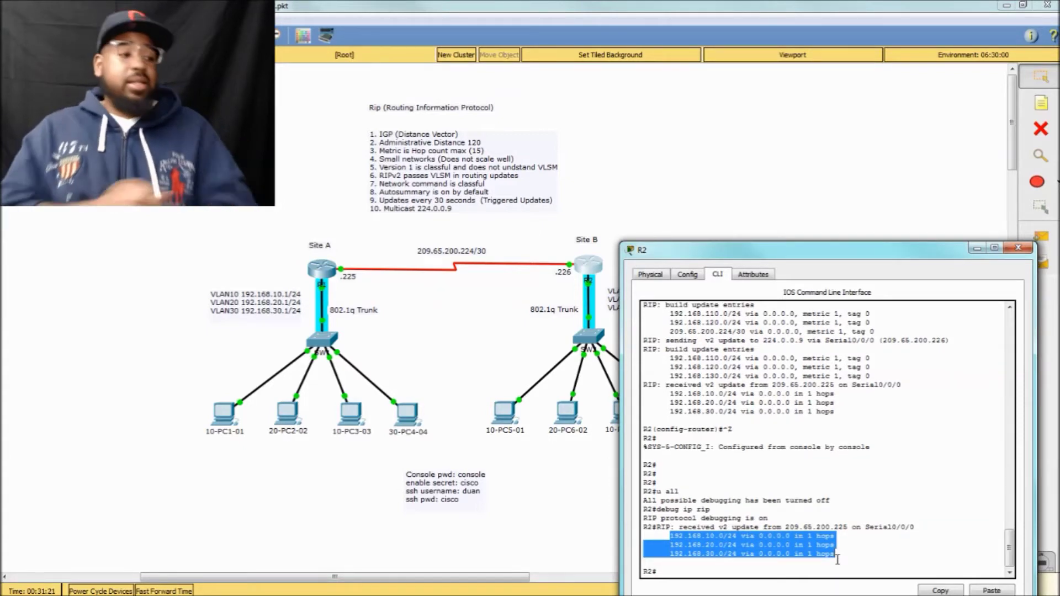
- Display R2's complete show ip protocols output
text(sh ip)
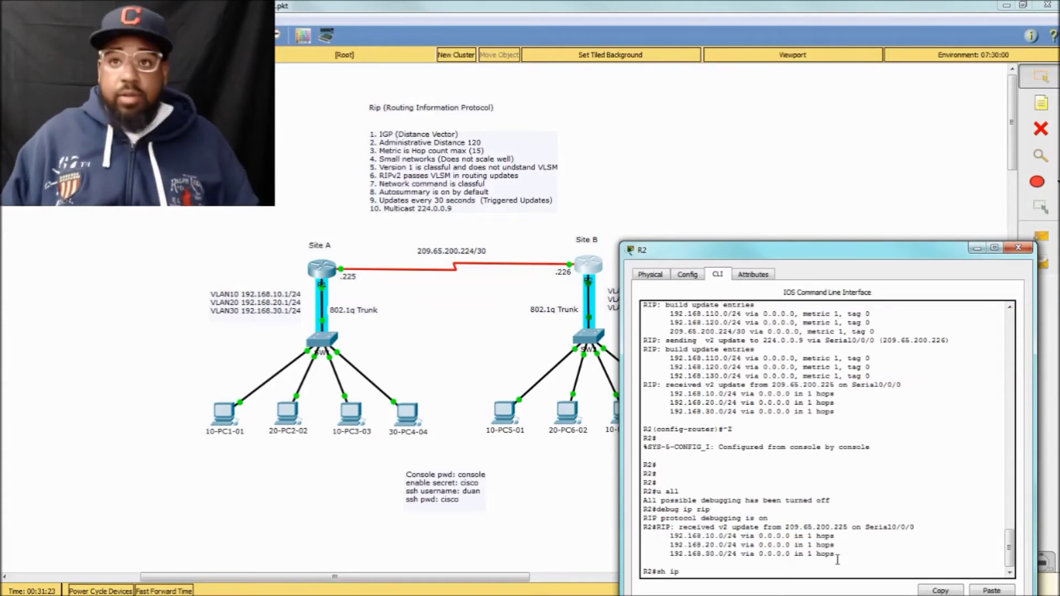
text( pro)
key(Tab)
key(Return)
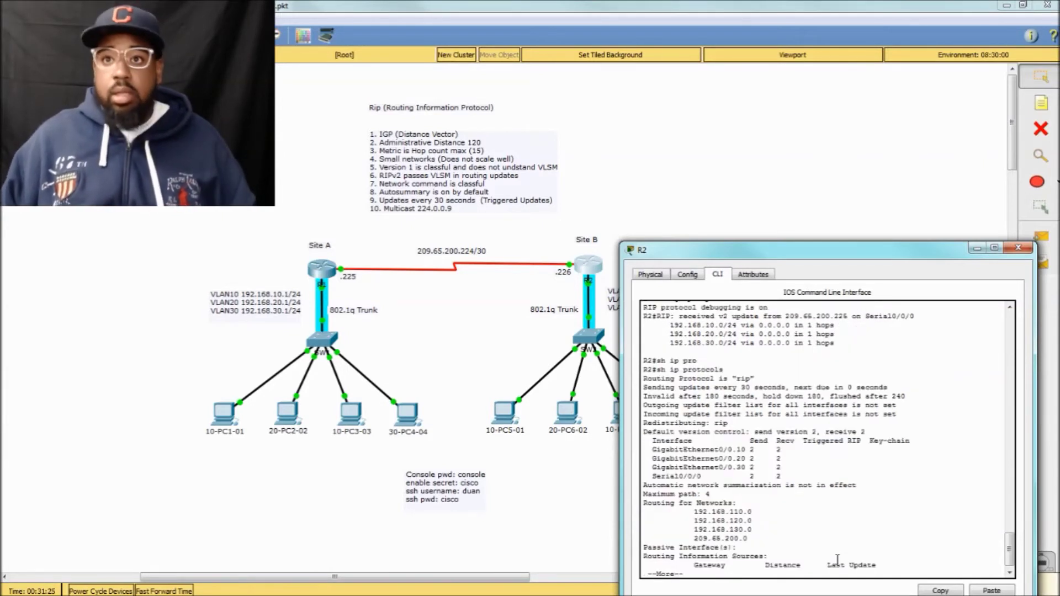
key(space)
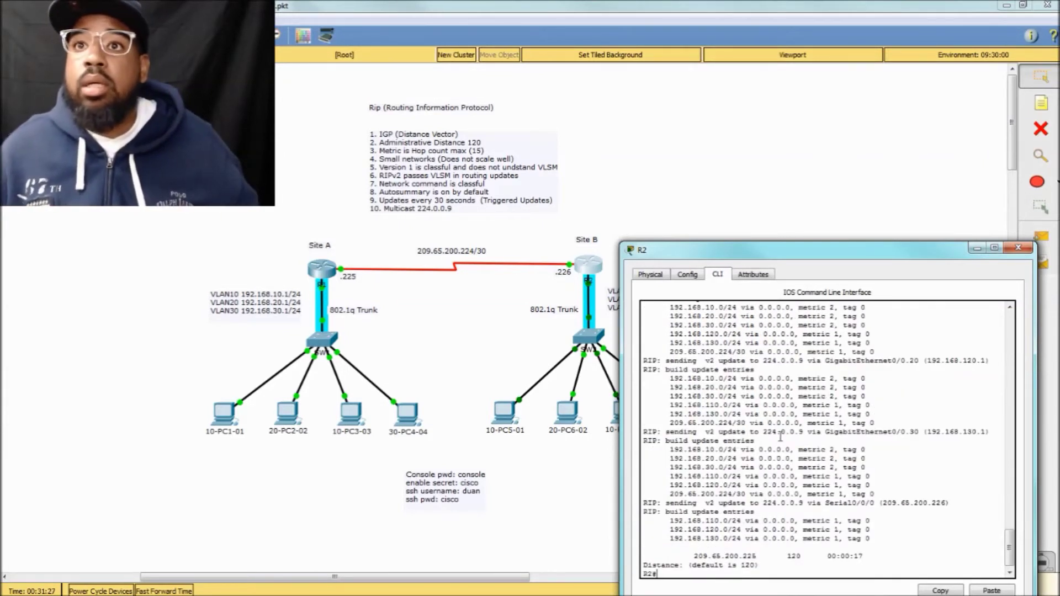
- Turn off all debugging on R2 with undebug all
text(al)
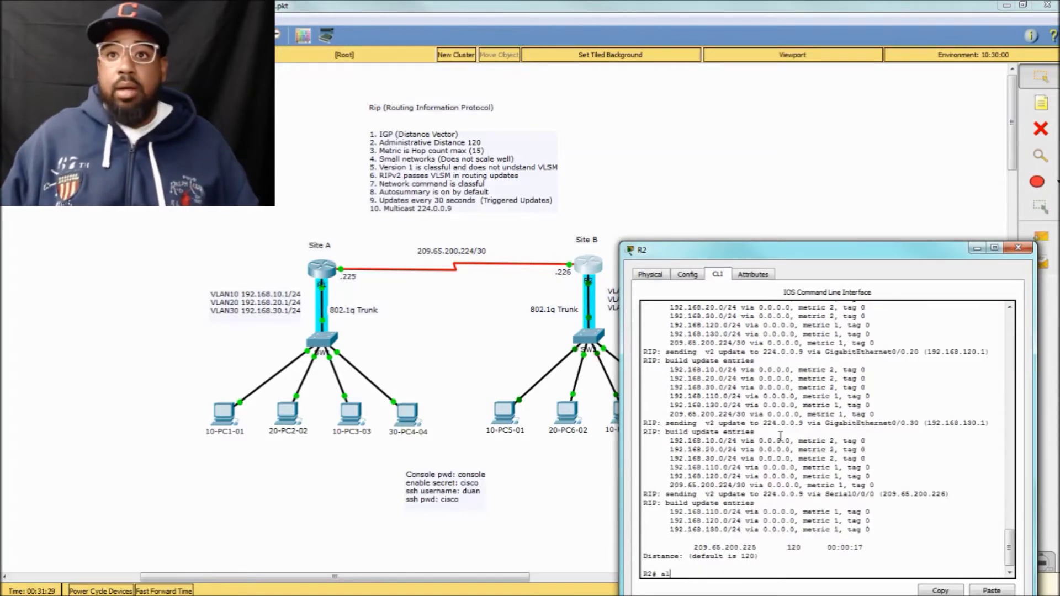
key(Left)
key(Left)
key(Left)
text(u)
key(Delete)
key(Delete)
key(Delete)
key(Tab)
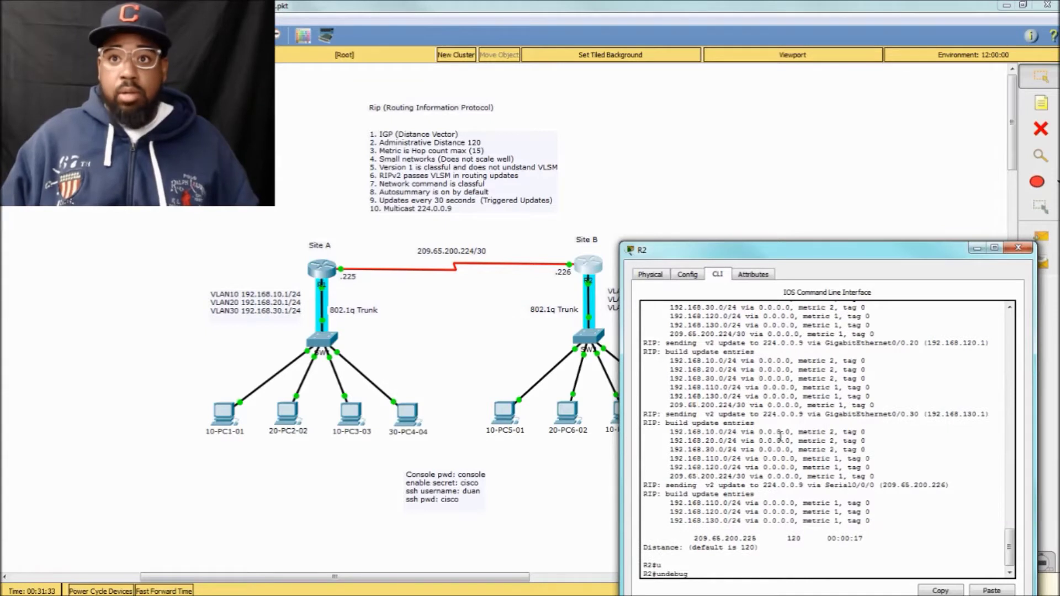
key(Return)
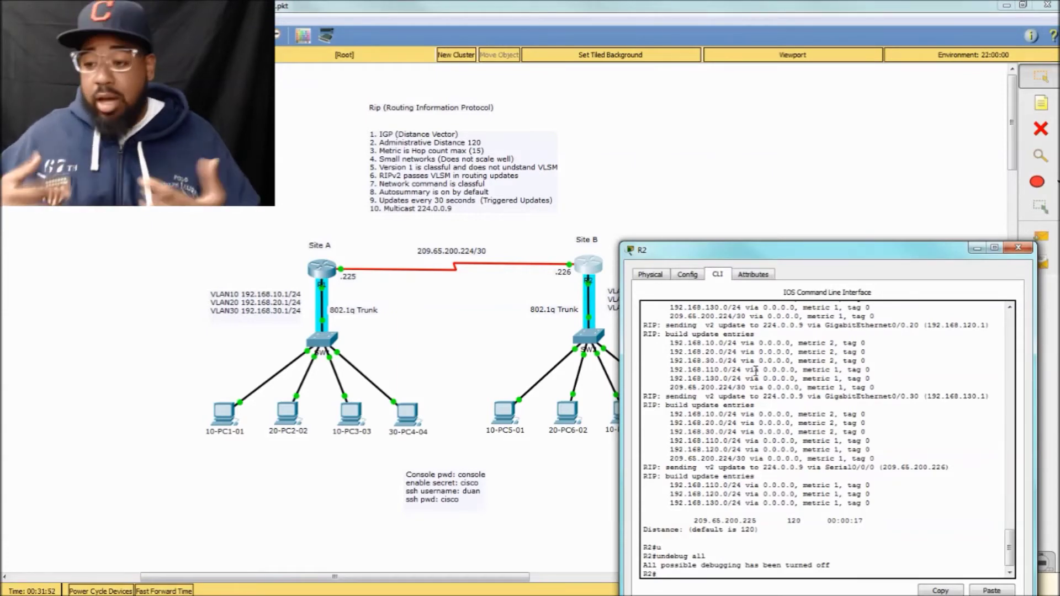
- Highlight the metric 2 update entries and the GigabitEthernet0/0.20 update in R2's debug output
scroll(756, 369, up, 4)
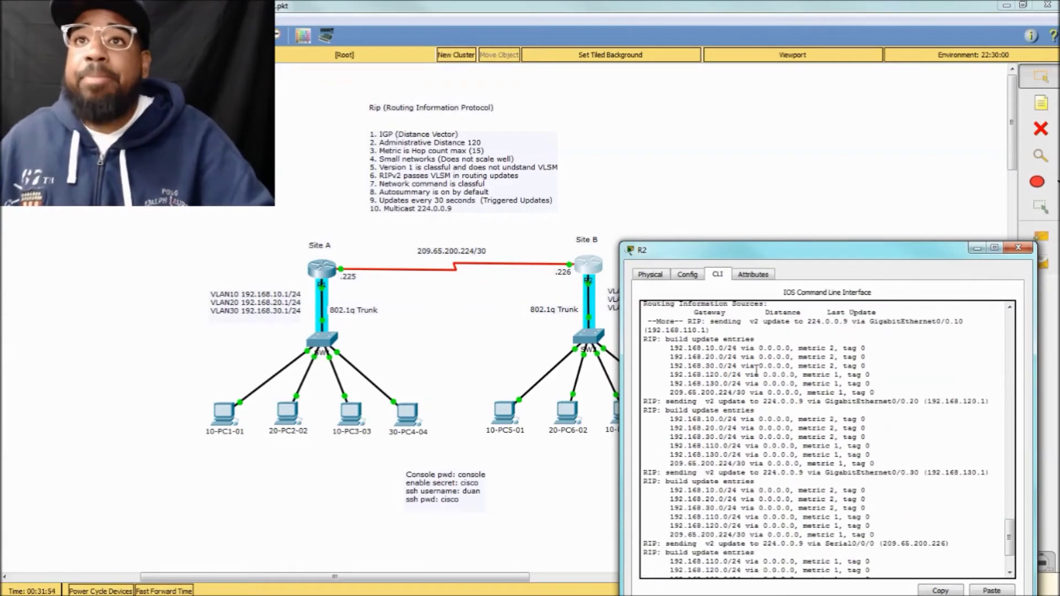
scroll(756, 369, up, 3)
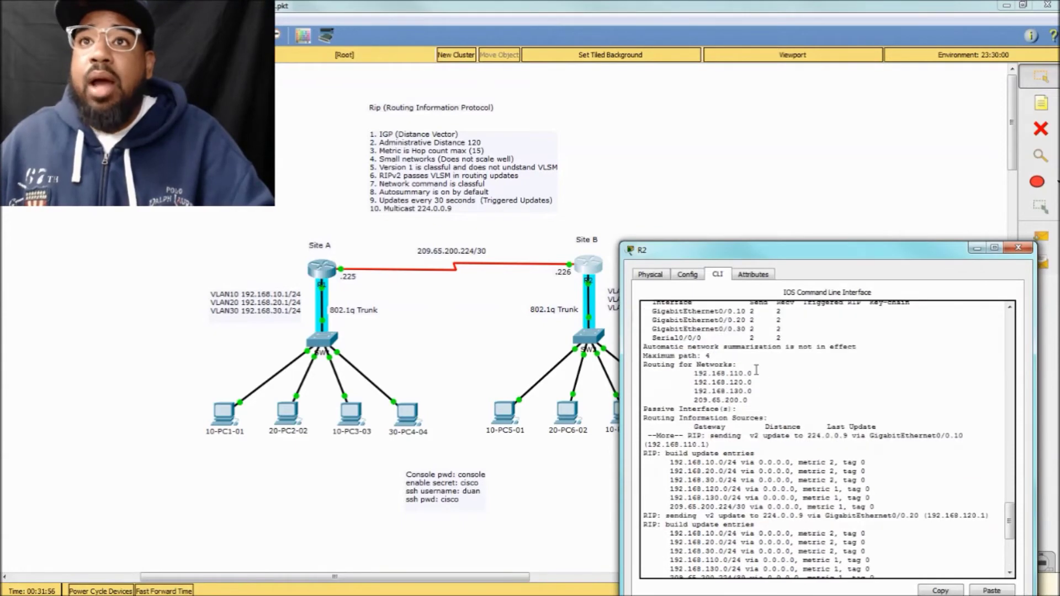
scroll(755, 369, down, 1)
scroll(709, 409, down, 1)
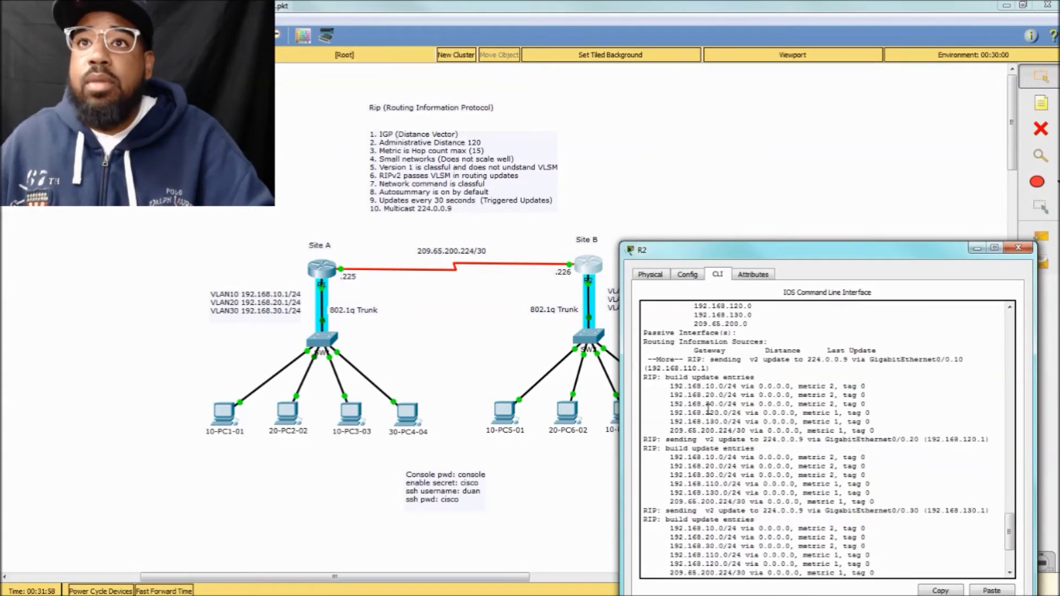
drag(669, 377, 862, 431)
click(844, 431)
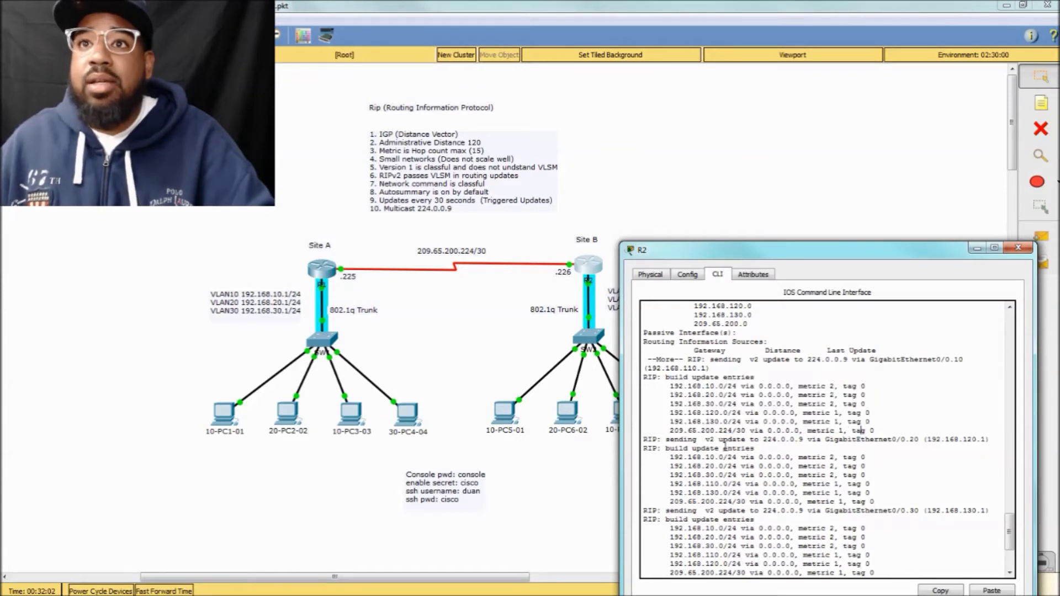
triple_click(674, 443)
scroll(675, 443, down, 4)
click(879, 515)
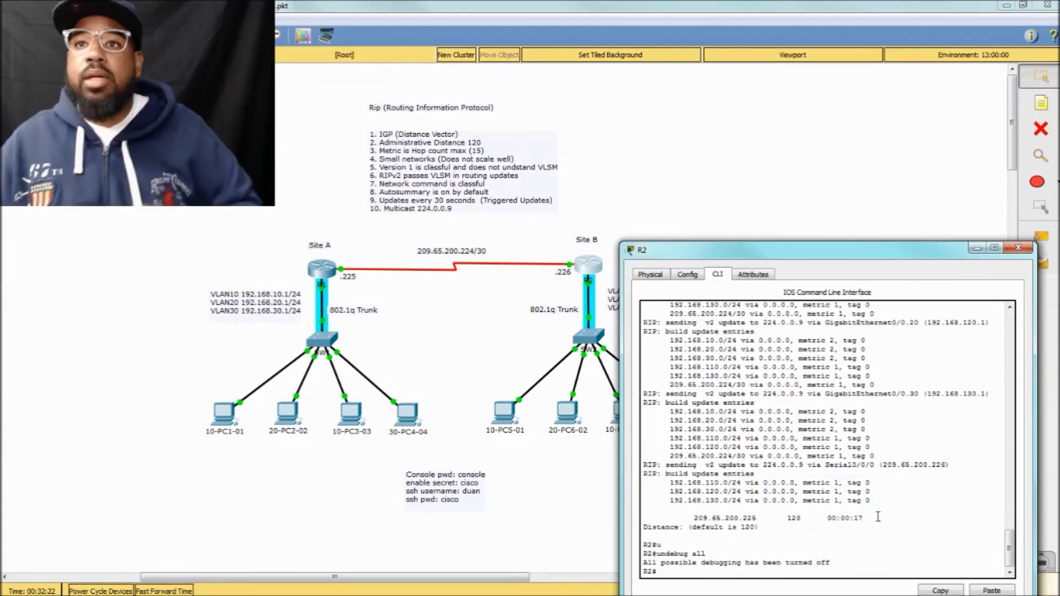
- Run sh ip protocols and highlight the routed networks, 30-second updates and hold-down 180
text(sh ip pro)
key(Tab)
key(Return)
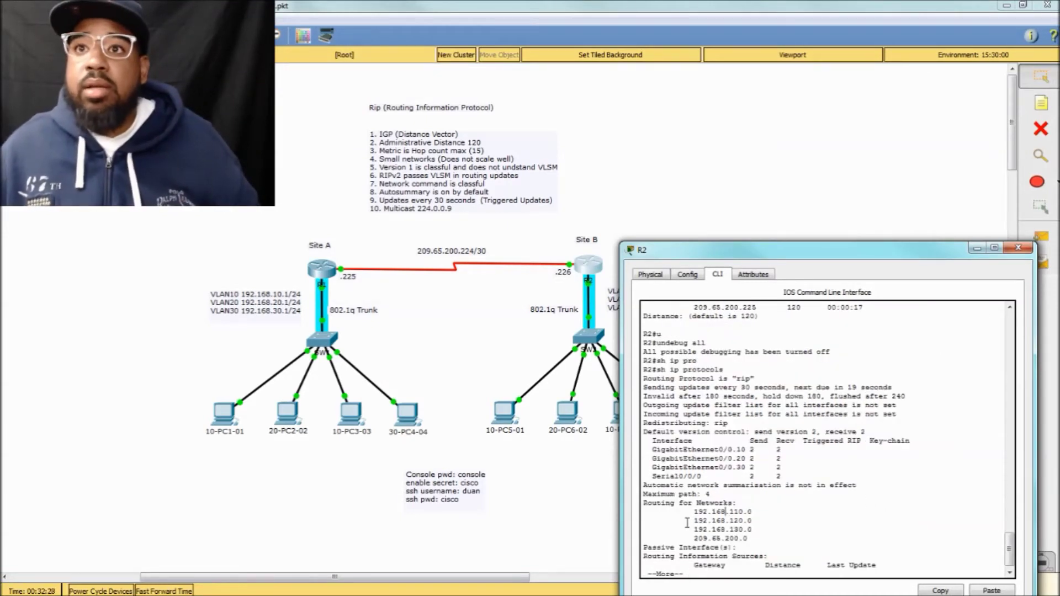
drag(643, 503, 757, 541)
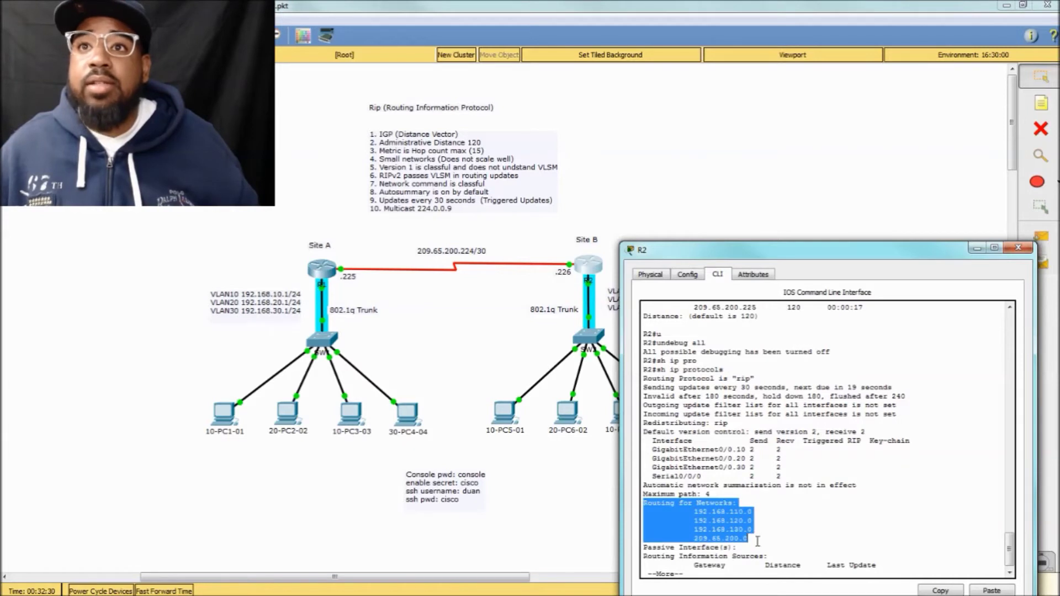
click(777, 485)
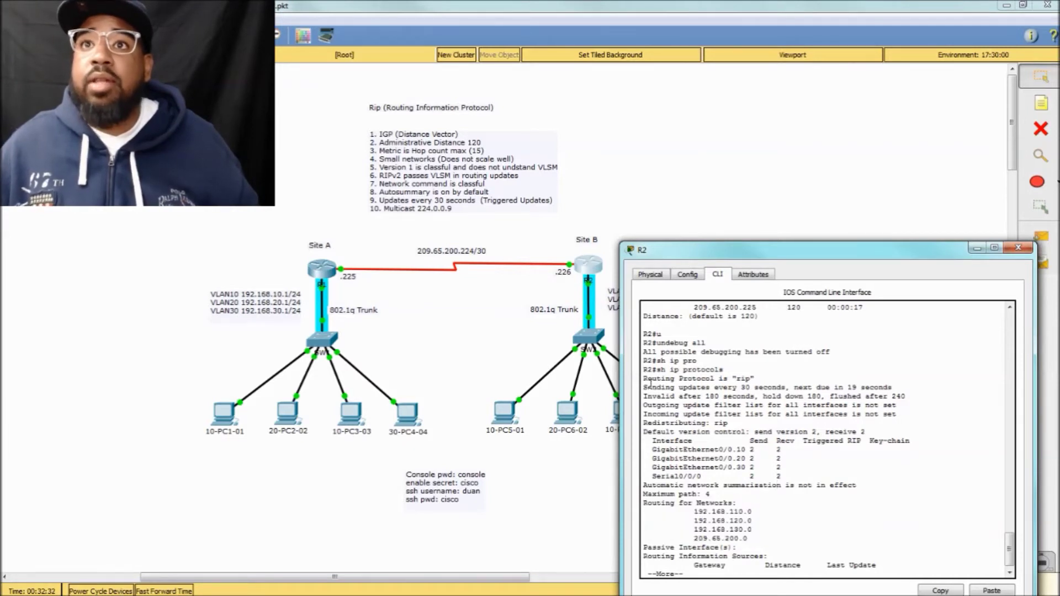
drag(645, 386, 788, 387)
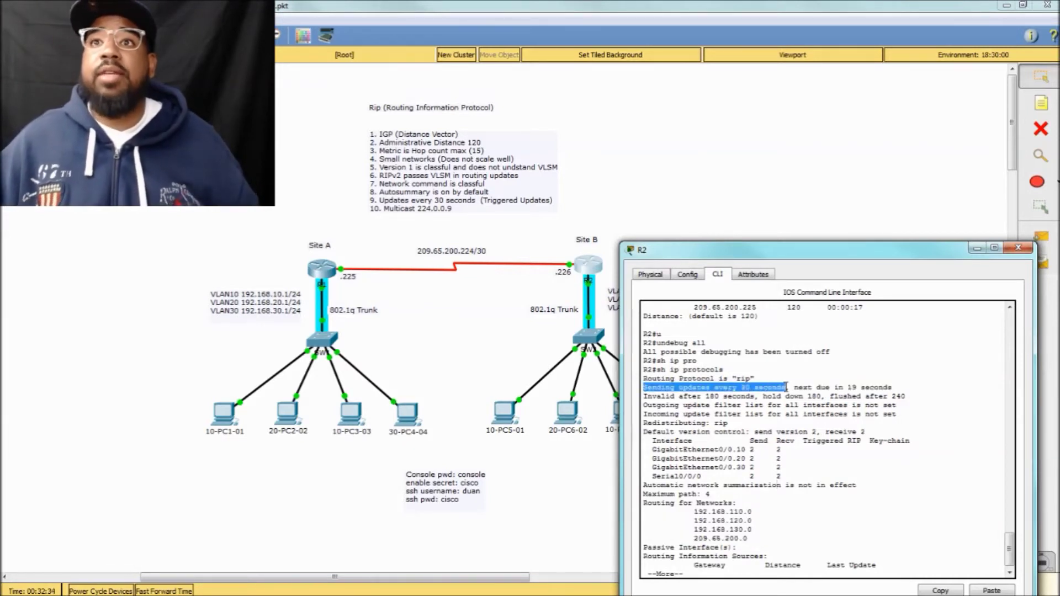
drag(793, 387, 896, 387)
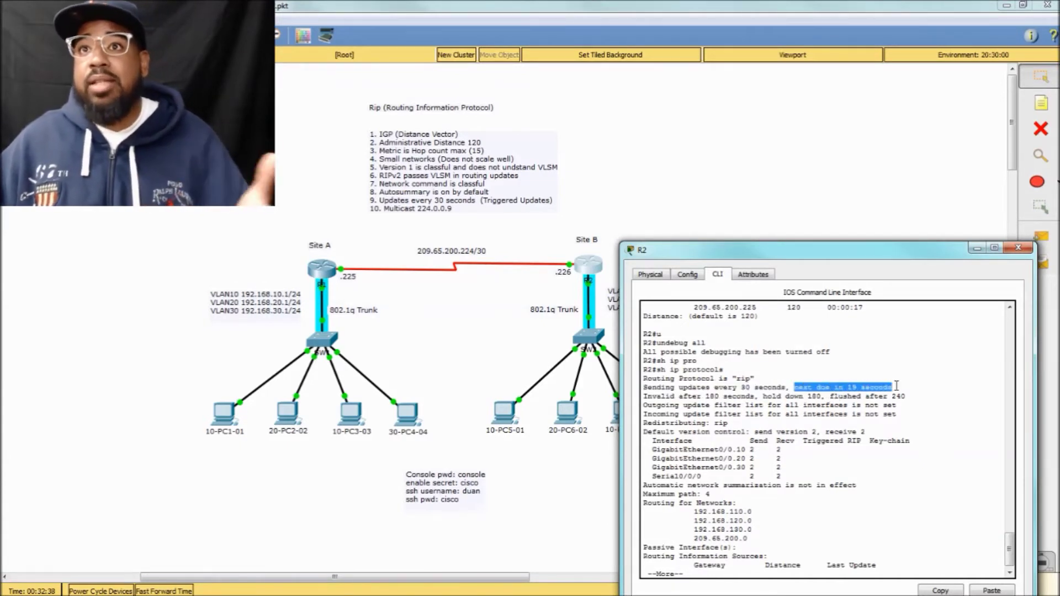
click(821, 406)
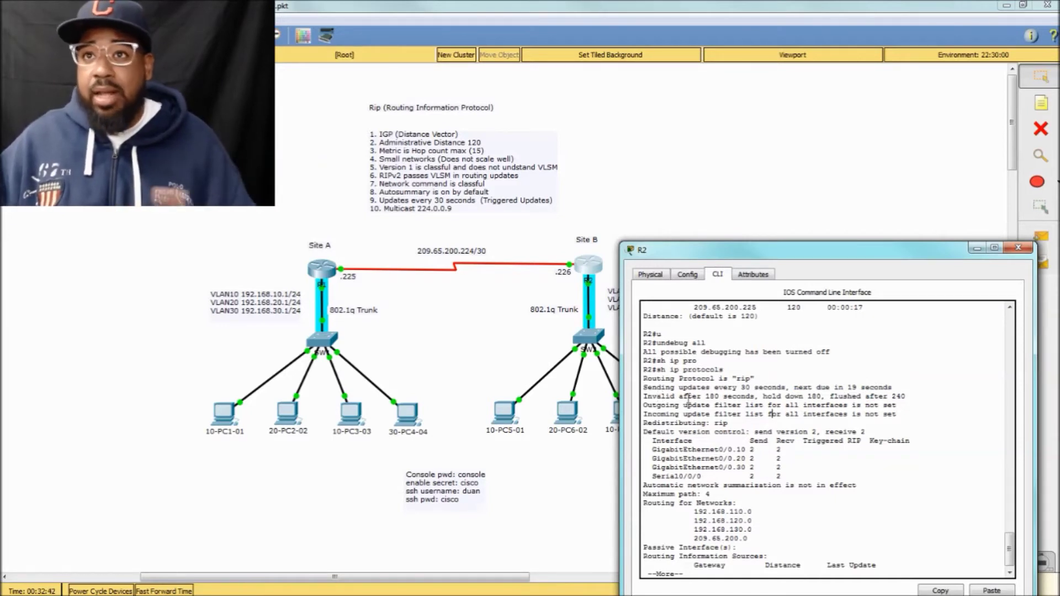
drag(764, 397, 900, 392)
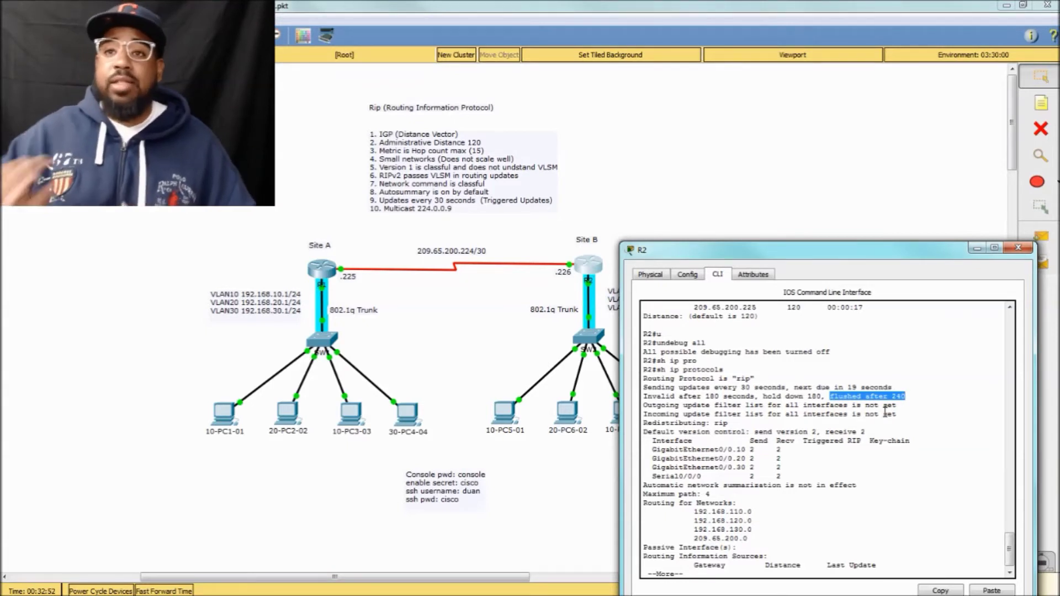
key(Return)
text(sh ip rou)
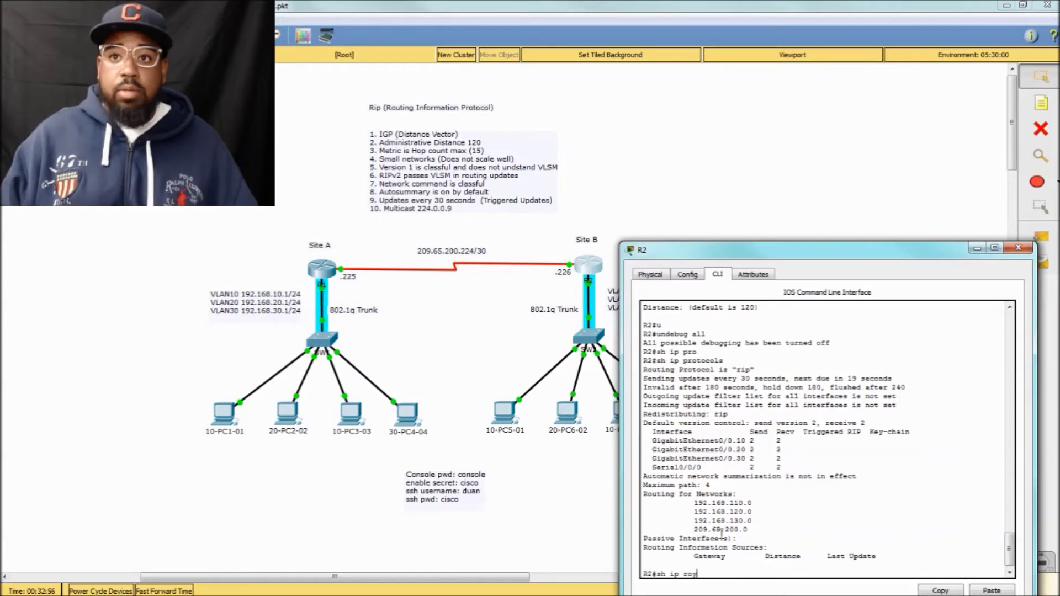
key(Tab)
key(Return)
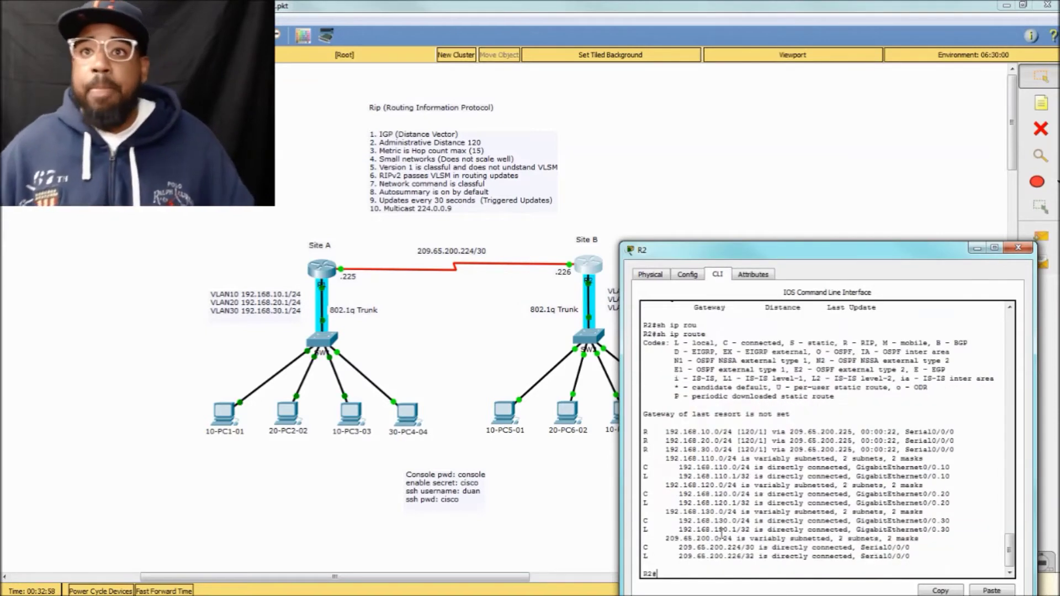
drag(660, 432, 638, 430)
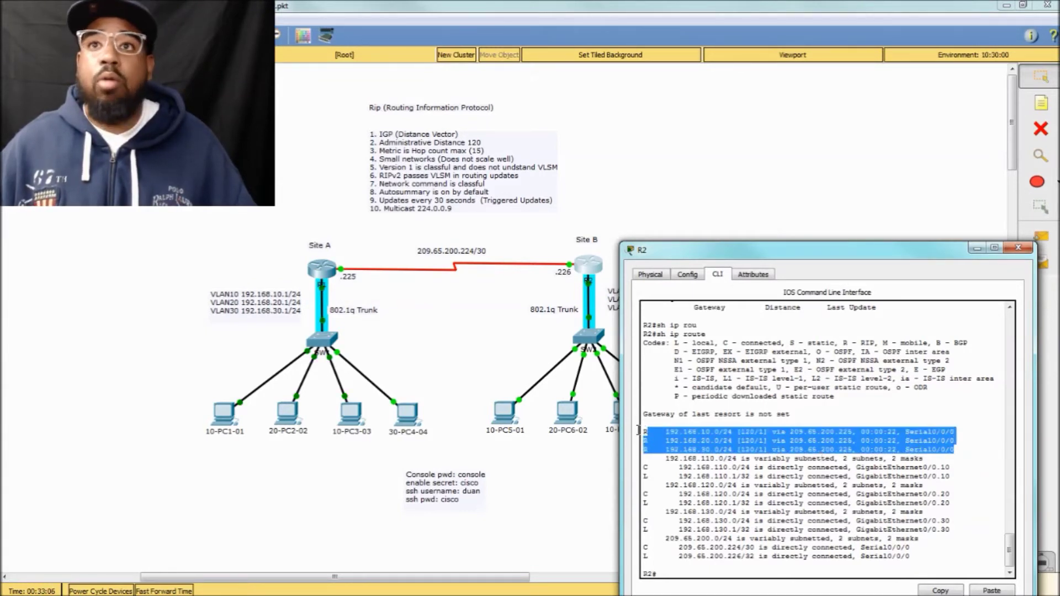
click(630, 426)
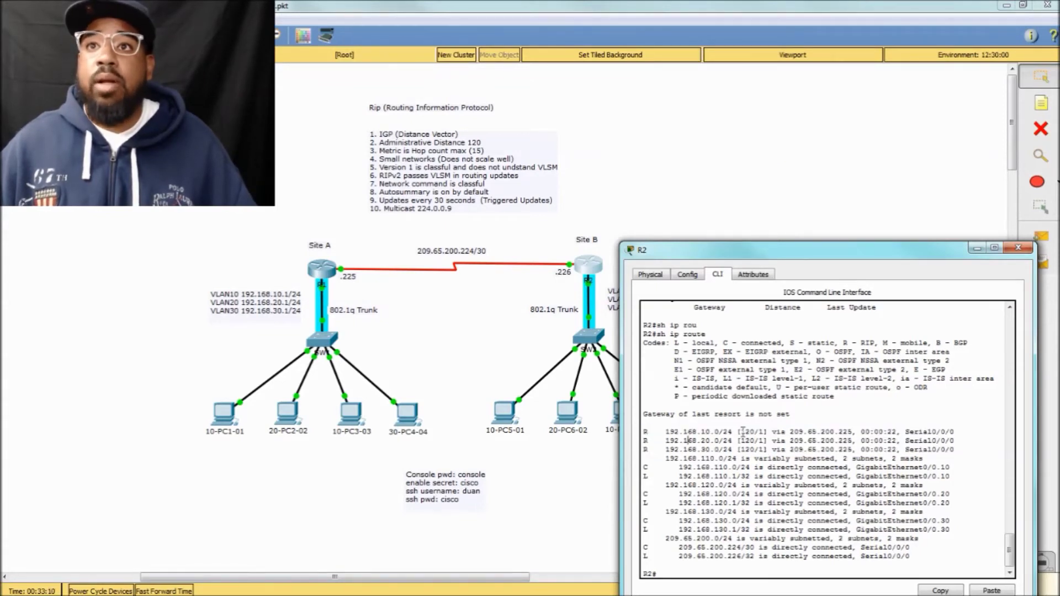
drag(751, 436, 754, 436)
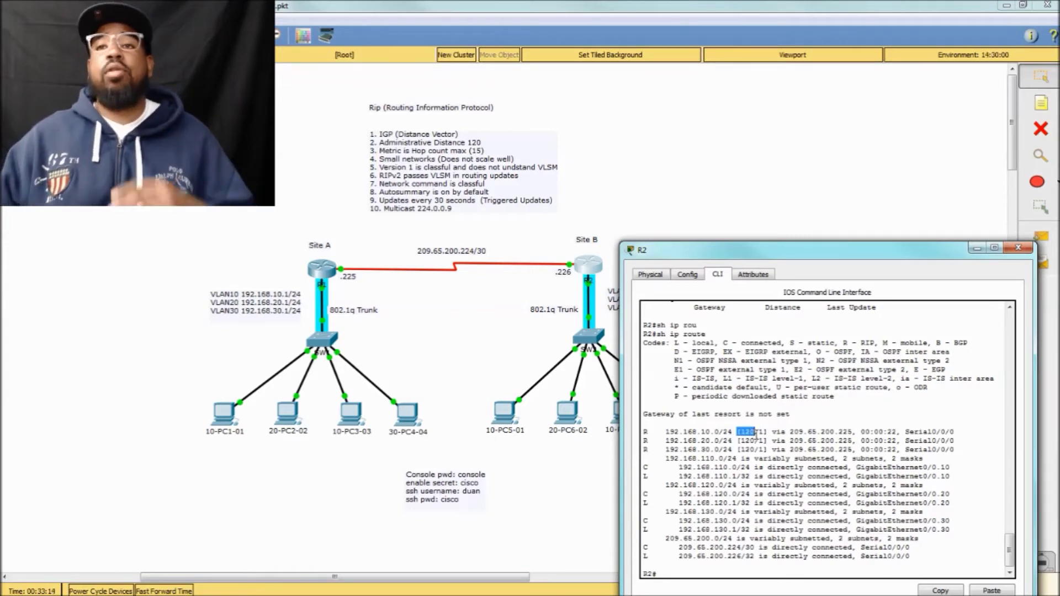
drag(755, 435, 764, 435)
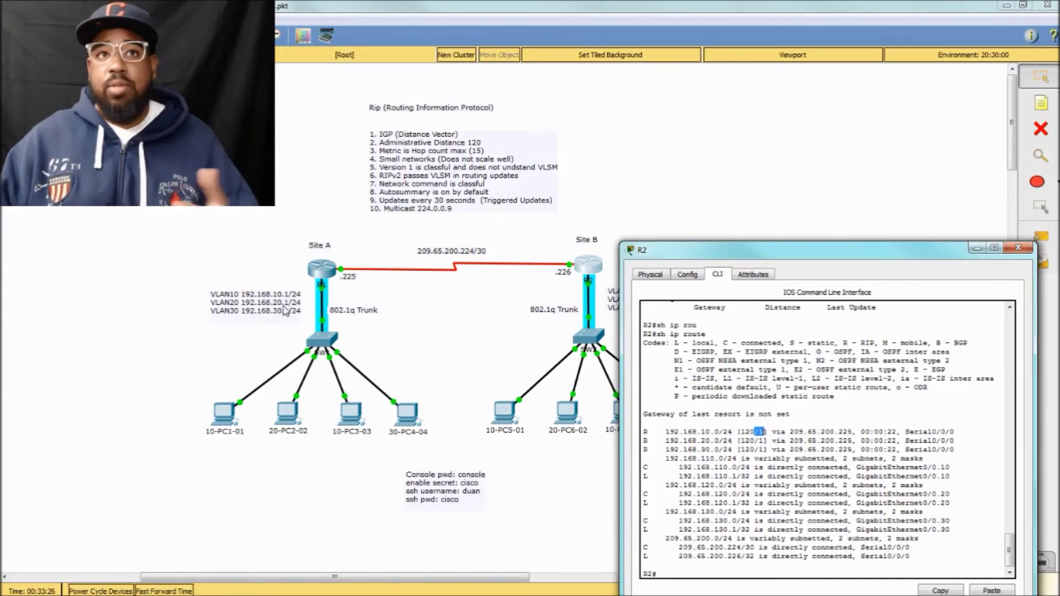
click(755, 445)
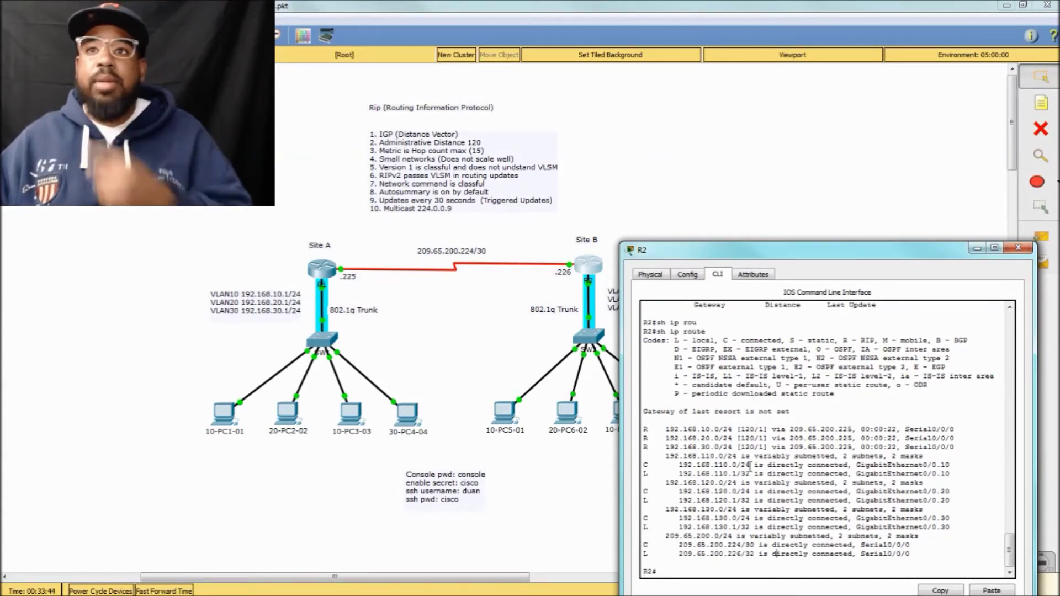
text(sh ip)
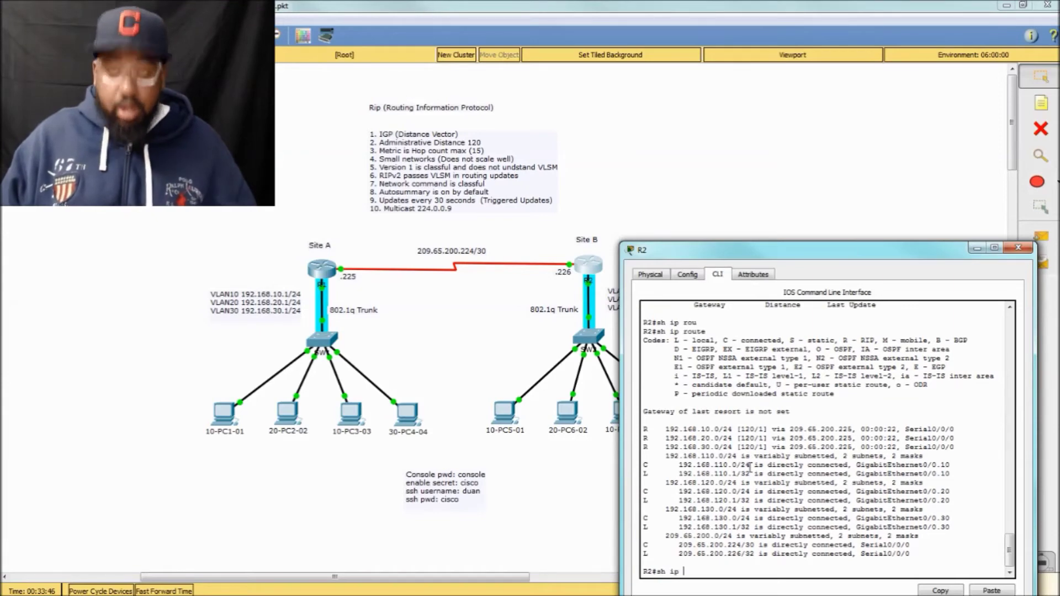
text( pro)
- Run show ip protocols on R2 and highlight the timers and version 2 setting
key(Tab)
key(Return)
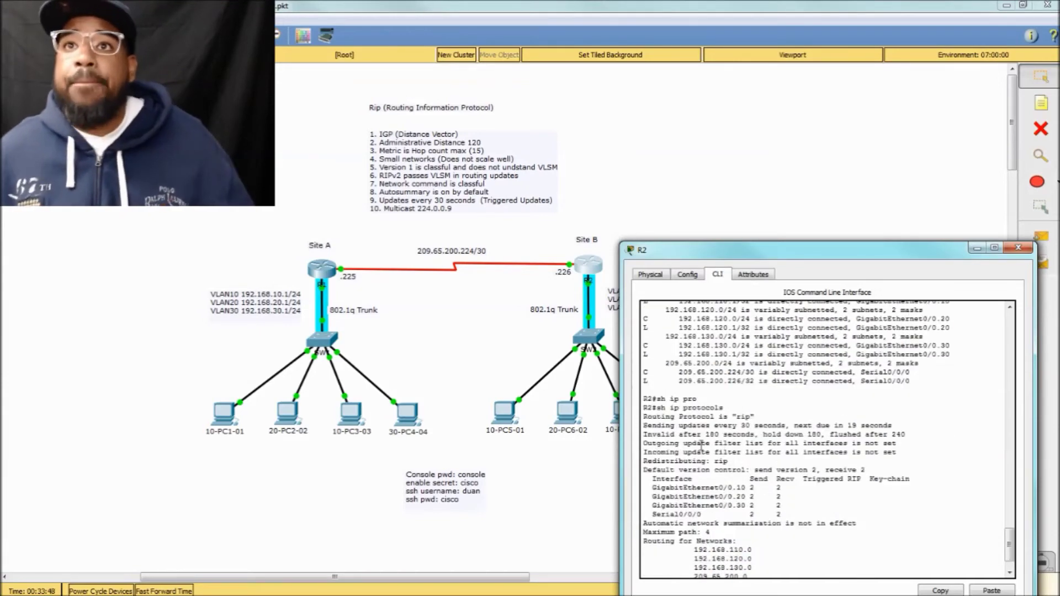
drag(651, 426, 874, 445)
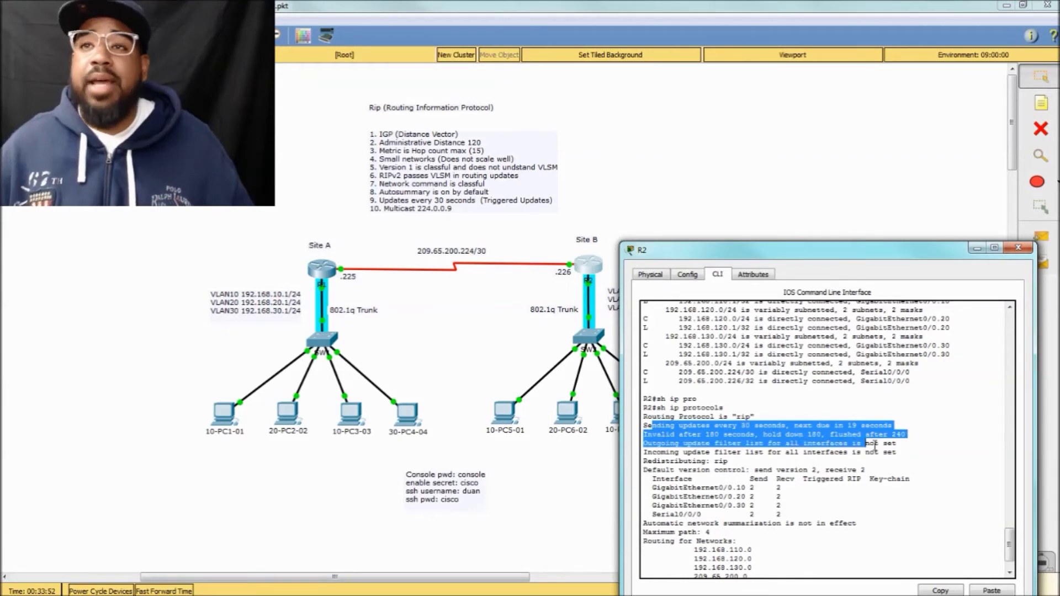
click(890, 367)
scroll(861, 359, up, 3)
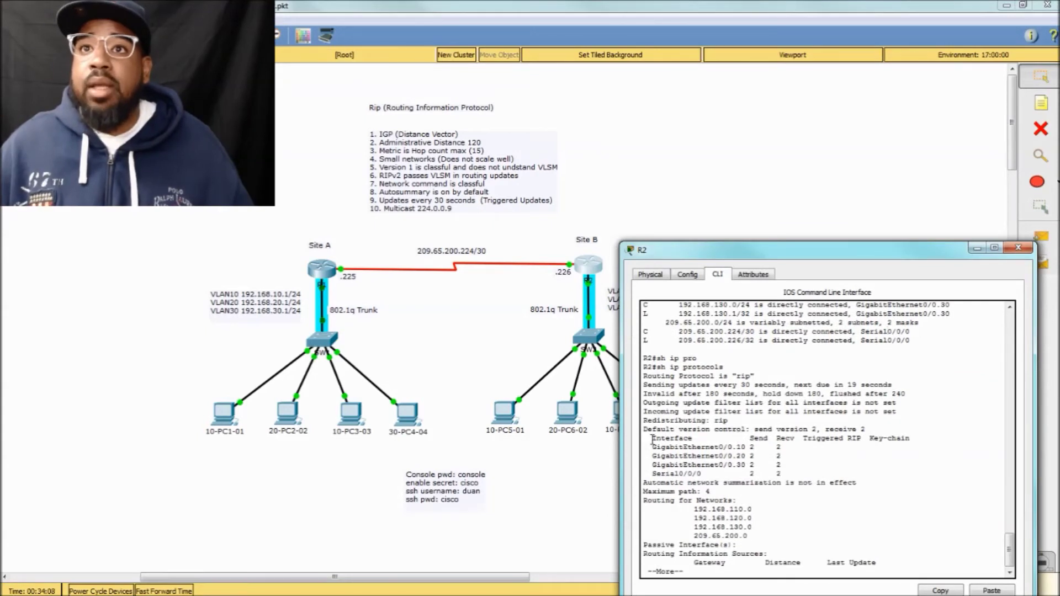
mouse_move(650, 429)
mouse_down()
mouse_move(873, 427)
mouse_move(652, 430)
mouse_up()
click(696, 429)
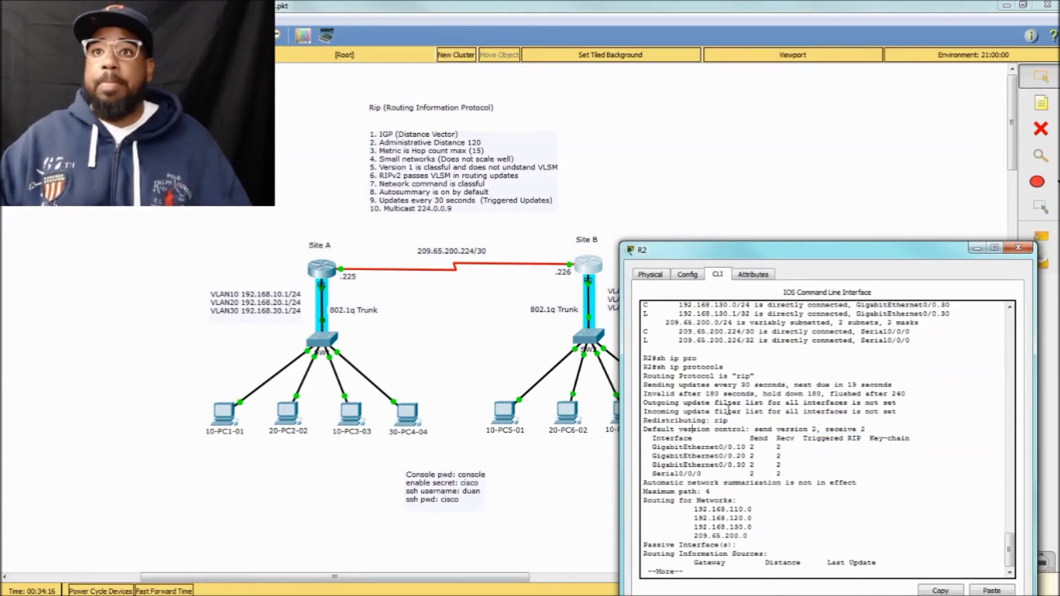
- Highlight the filter lists, four RIP interfaces, passive interfaces, Serial0/0/0 and routed networks
drag(646, 403, 901, 412)
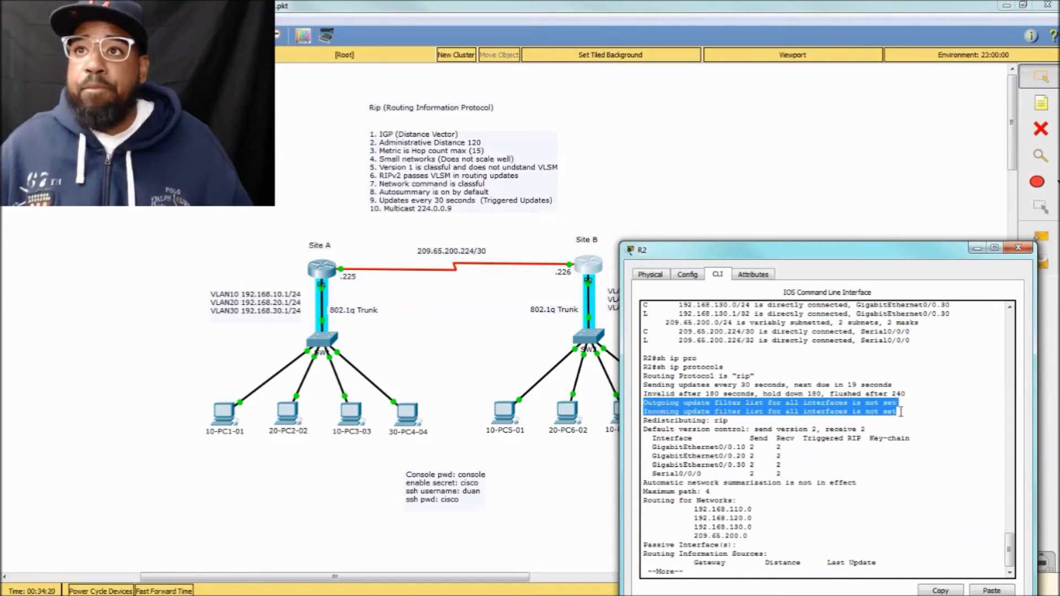
click(901, 412)
drag(903, 415, 905, 469)
click(906, 470)
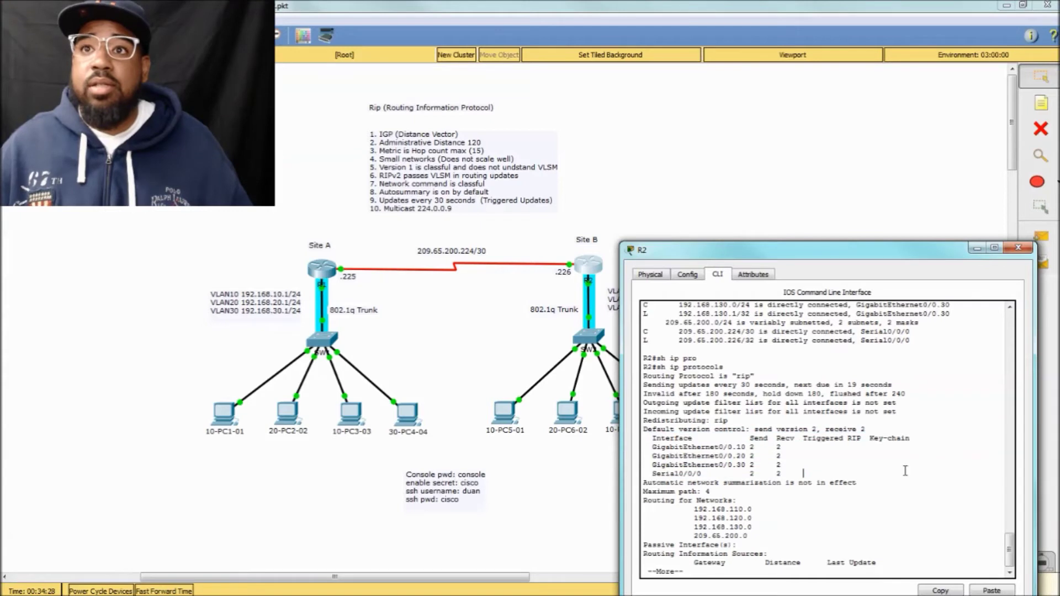
drag(649, 444, 799, 475)
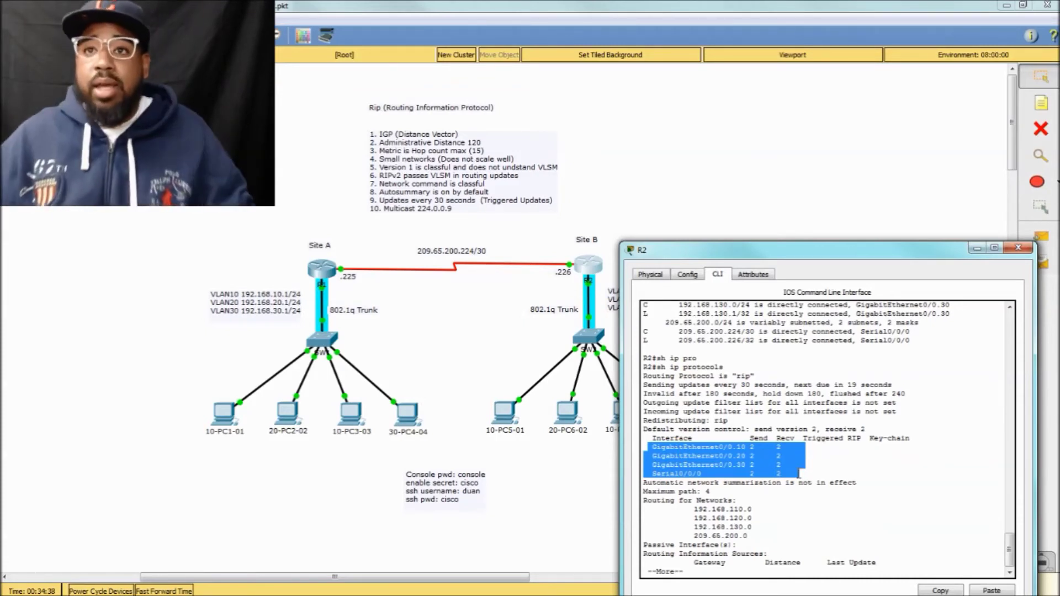
drag(747, 546, 658, 543)
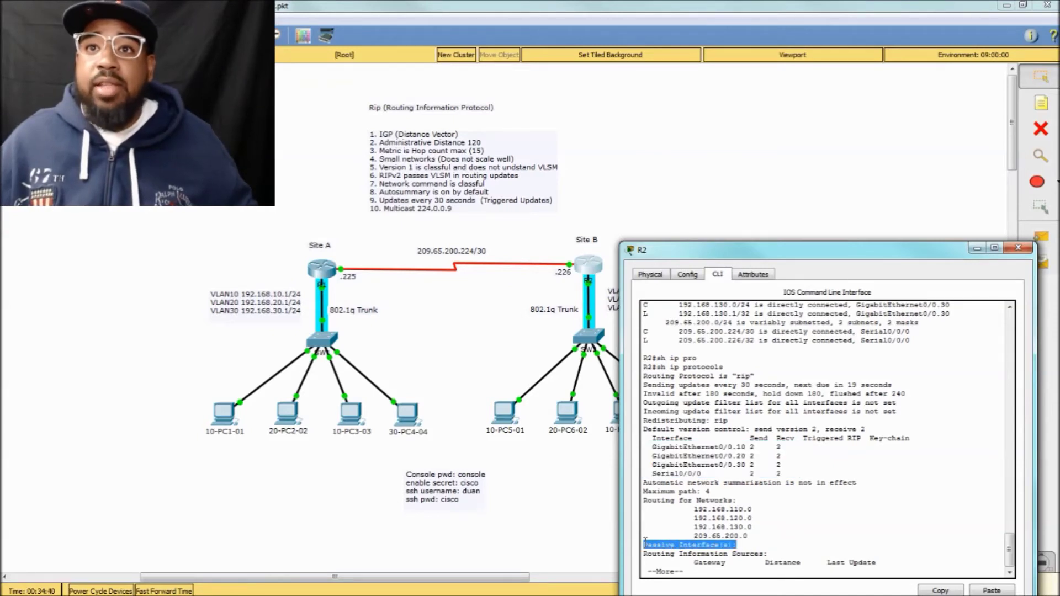
drag(654, 474, 715, 473)
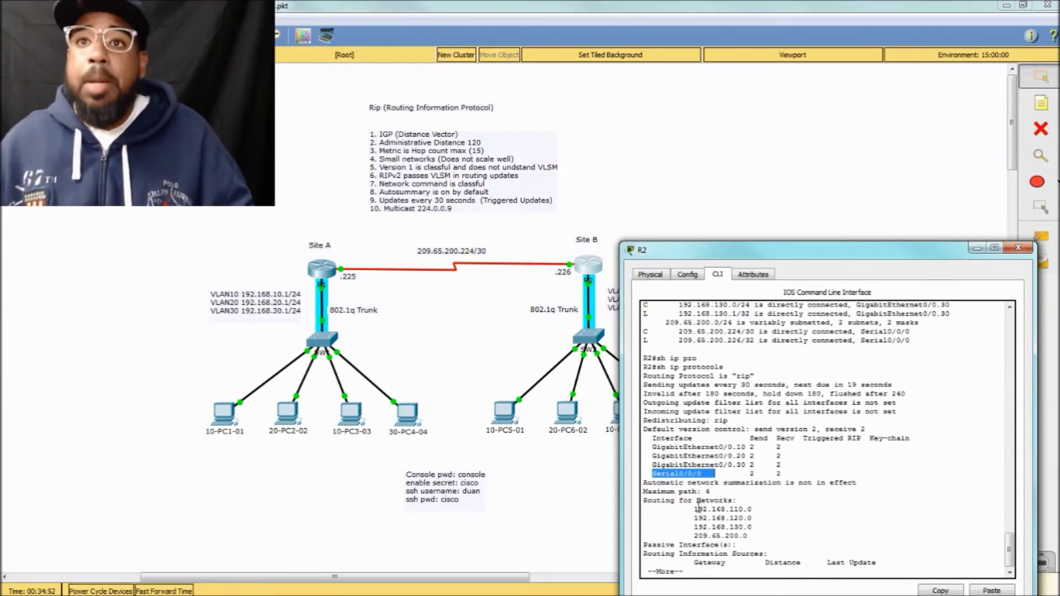
click(644, 500)
drag(644, 501, 765, 533)
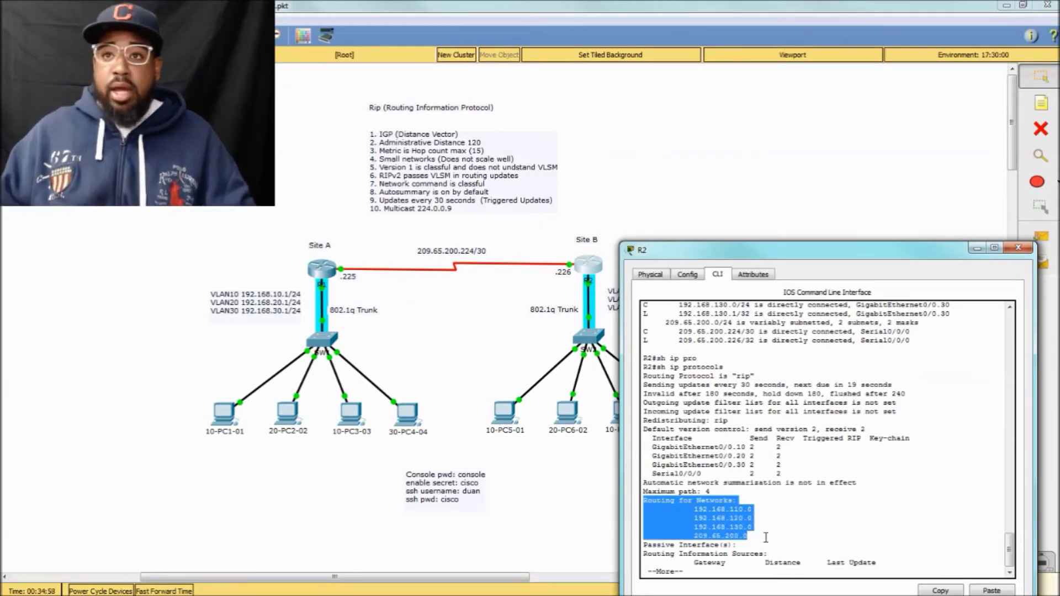
click(785, 526)
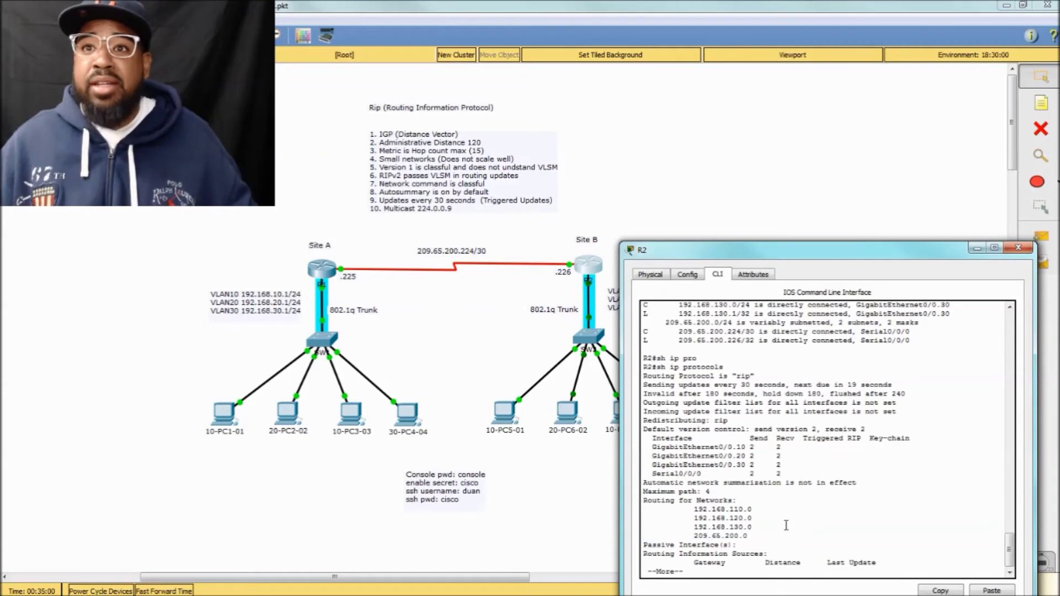
- Review RIP source 209.65.200.225, its last update time and distance 120, rerunning show ip protocols
key(space)
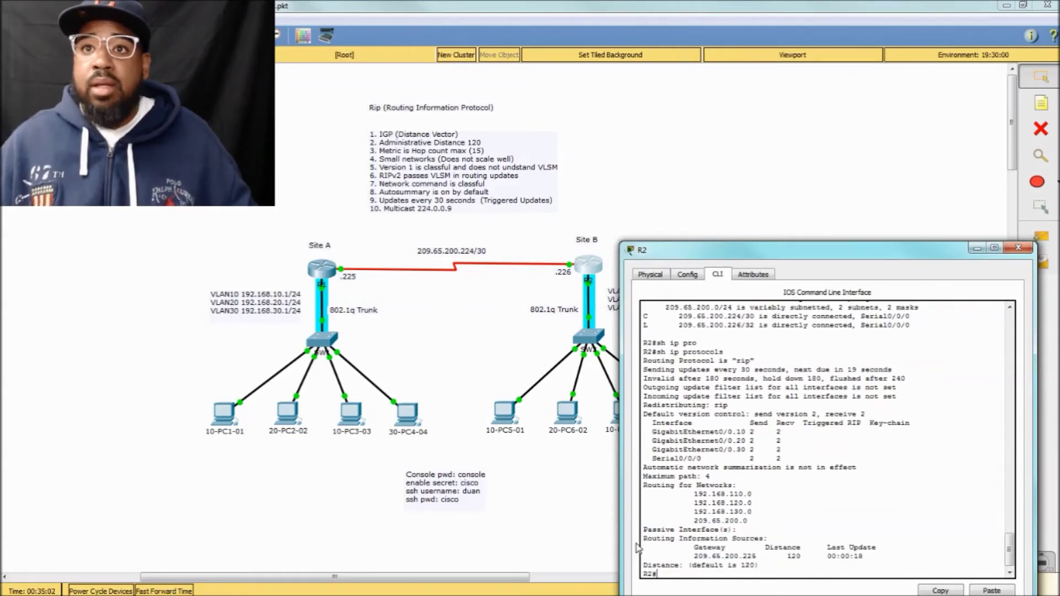
drag(643, 538, 870, 557)
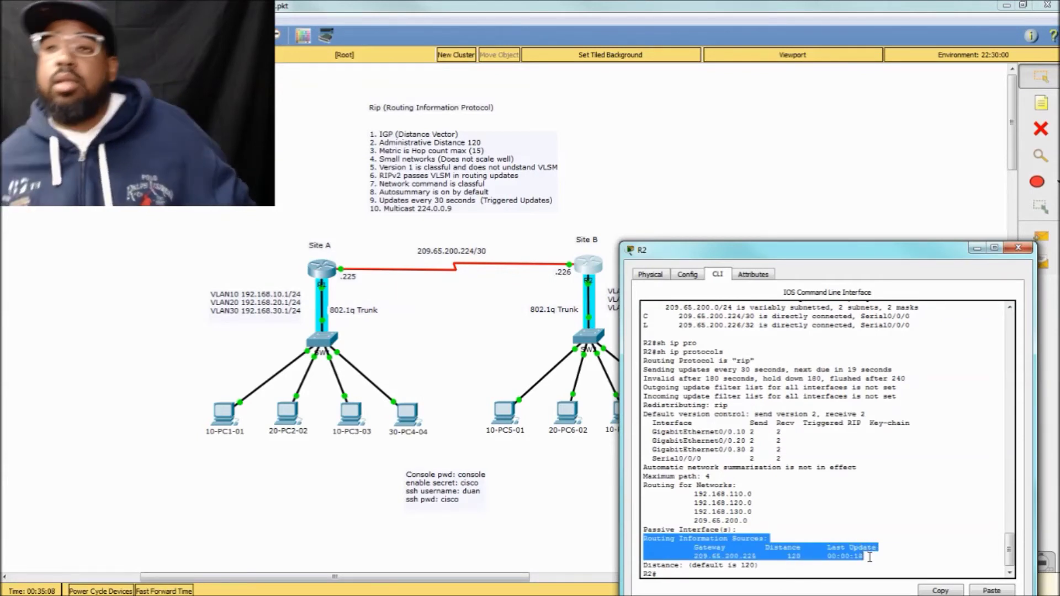
drag(869, 557, 822, 557)
click(828, 538)
key(Up)
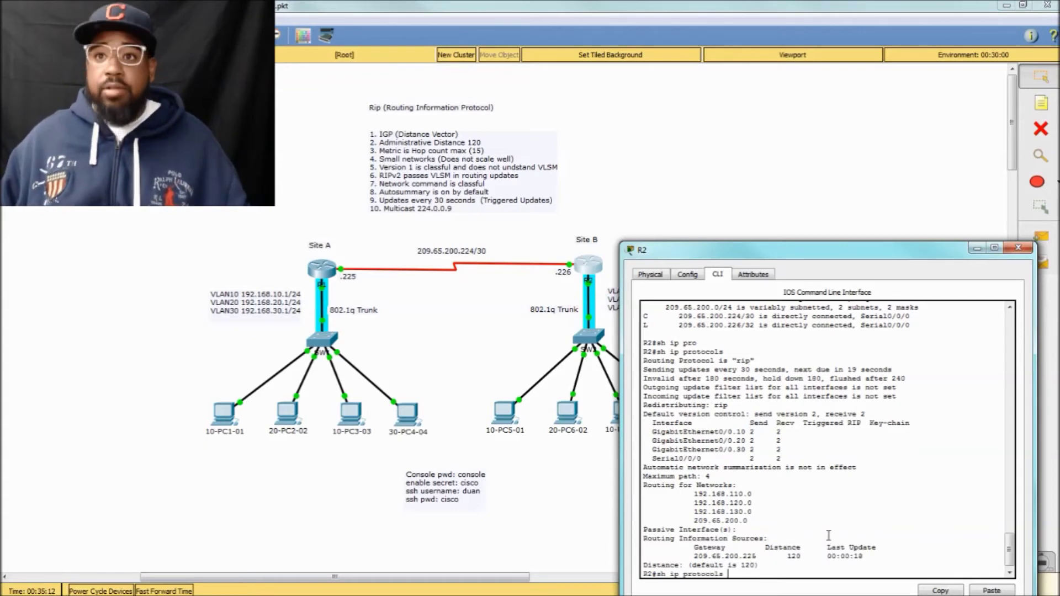
key(Return)
key(space)
drag(869, 556, 809, 557)
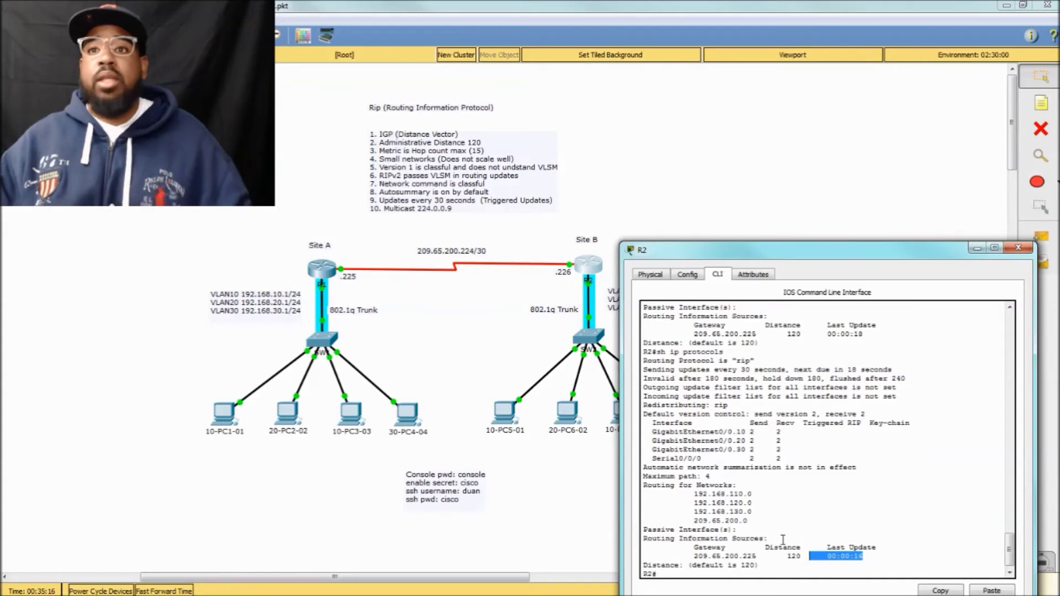
click(767, 564)
drag(760, 564, 690, 566)
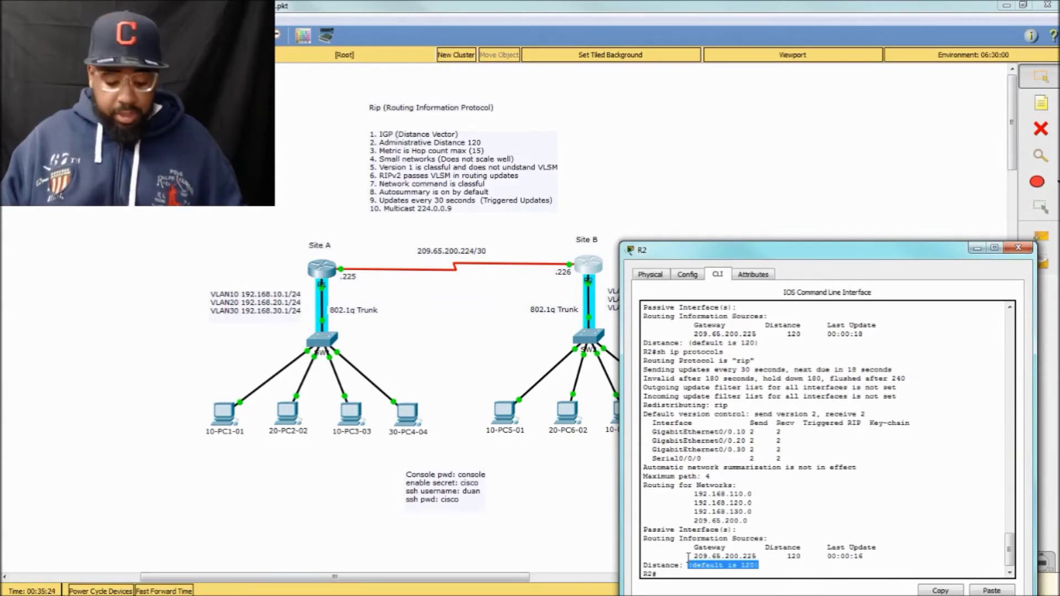
- Save R2's configuration with wri mem and close R2's window
text(wri mem)
key(Return)
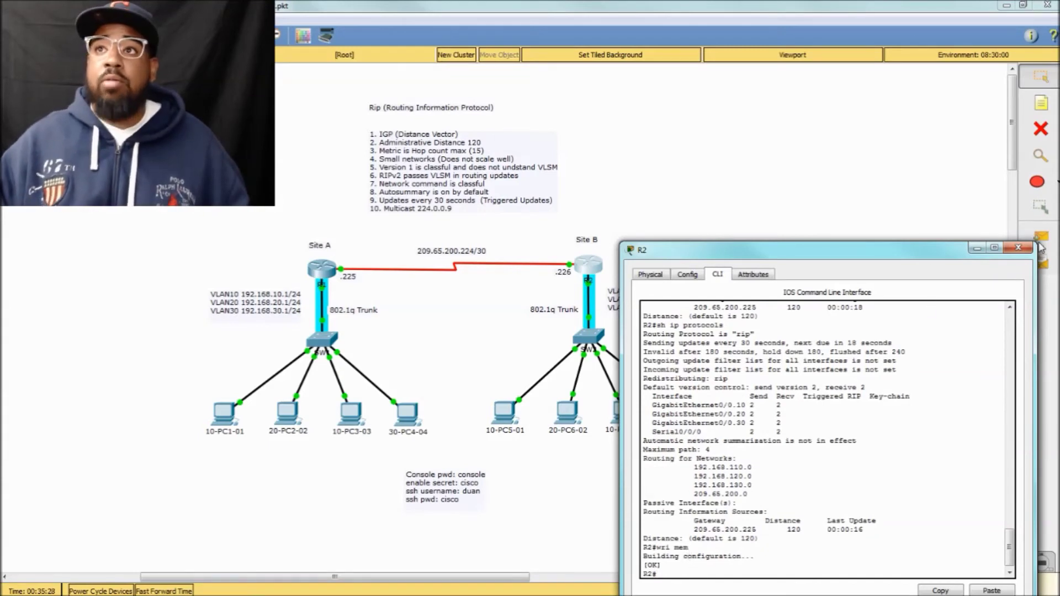
click(1018, 248)
- Open 10-PC1-01's Command Prompt and display its IP configuration with ipconfig
click(220, 422)
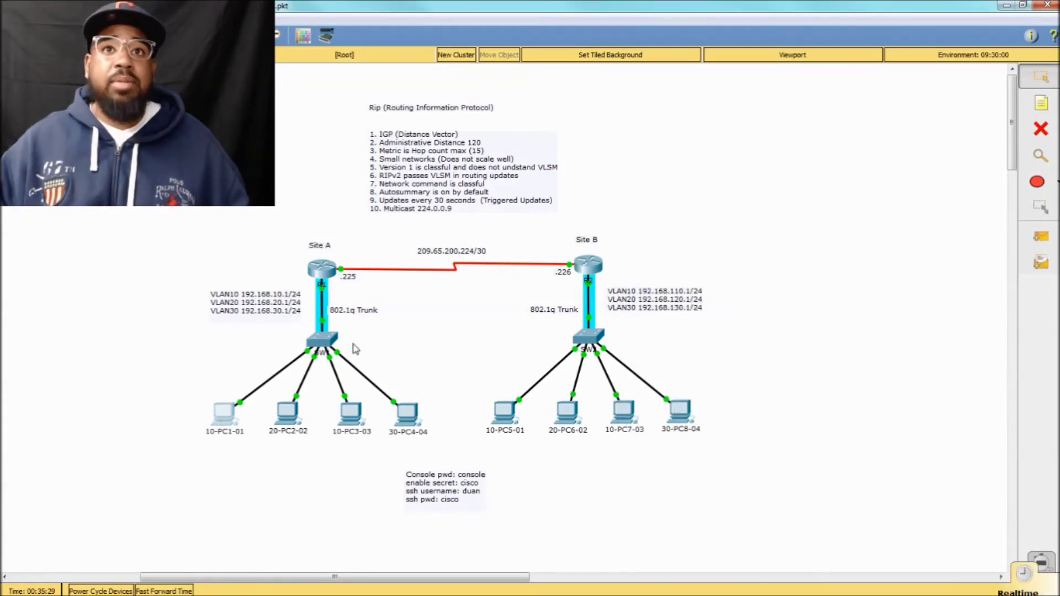
drag(488, 184, 296, 314)
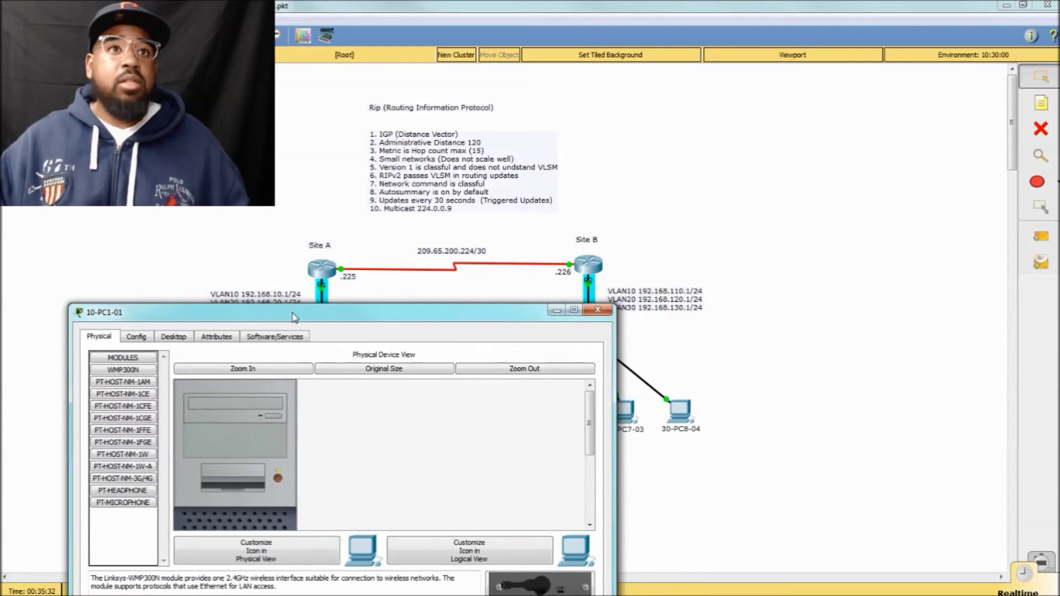
drag(616, 374, 417, 378)
drag(265, 319, 206, 299)
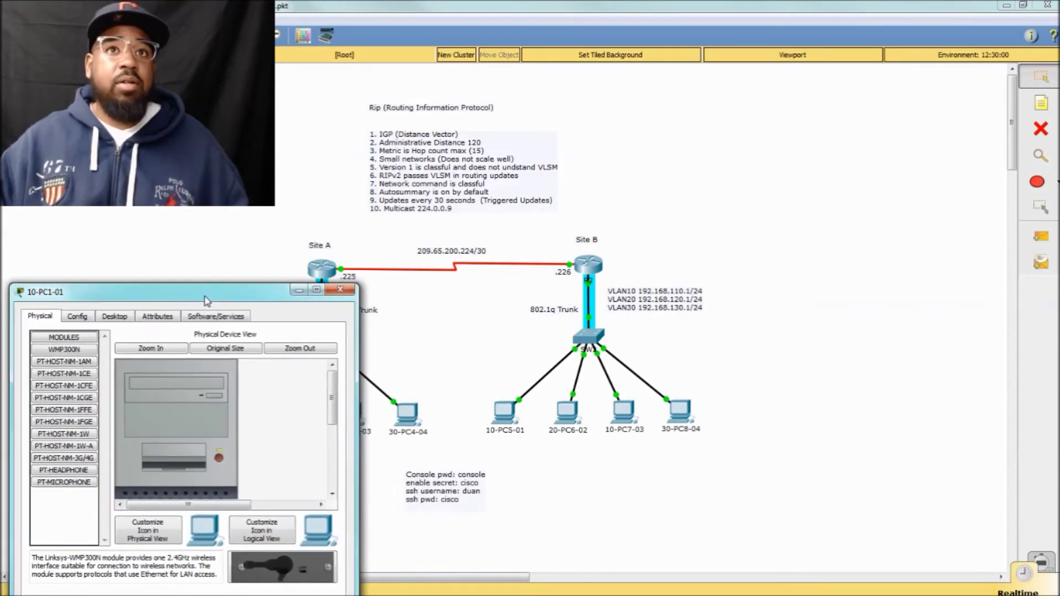
click(126, 322)
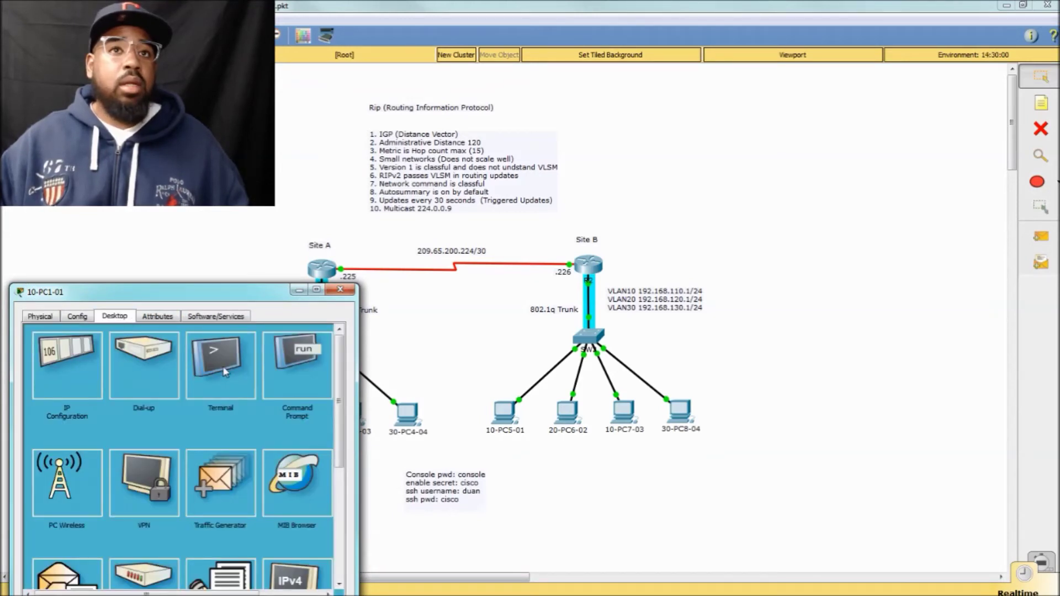
click(297, 361)
text(ipconfig)
key(Return)
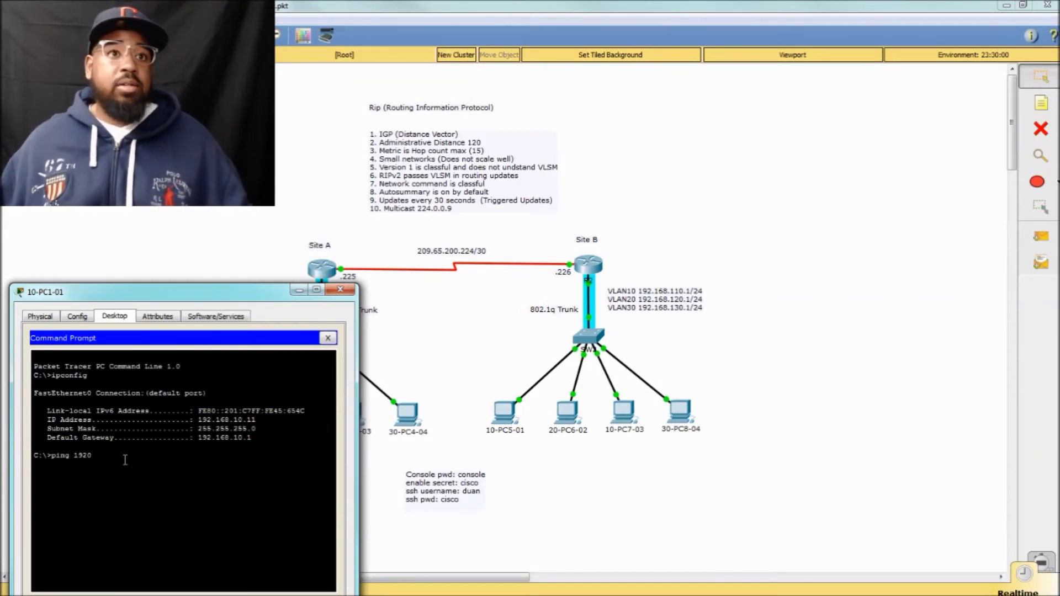
- Ping 192.168.110.11 from 10-PC1-01, then open the 10-PC5-01 device window
text(.2)
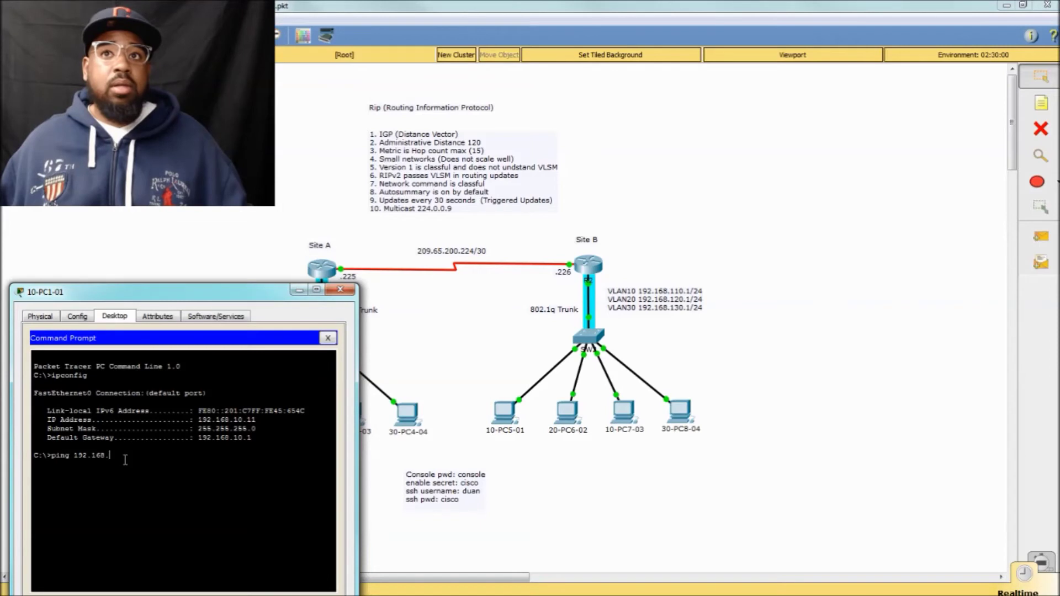
text(11)
key(Return)
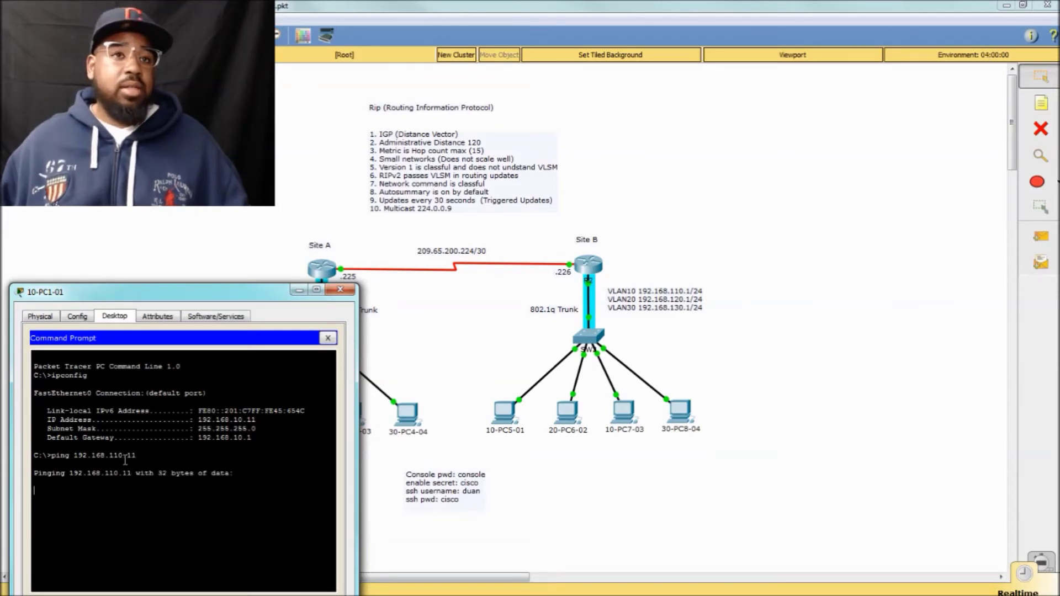
click(486, 419)
click(504, 412)
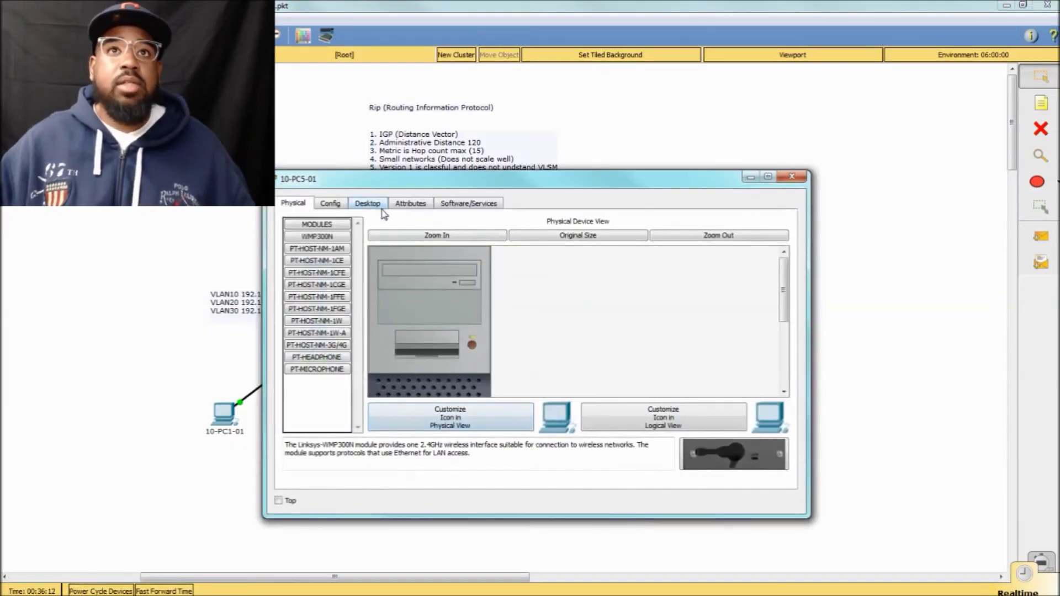
- On 10-PC5-01, check the addressing with ipconfig and ping 192.168.10.11 successfully
click(381, 208)
drag(439, 185, 700, 246)
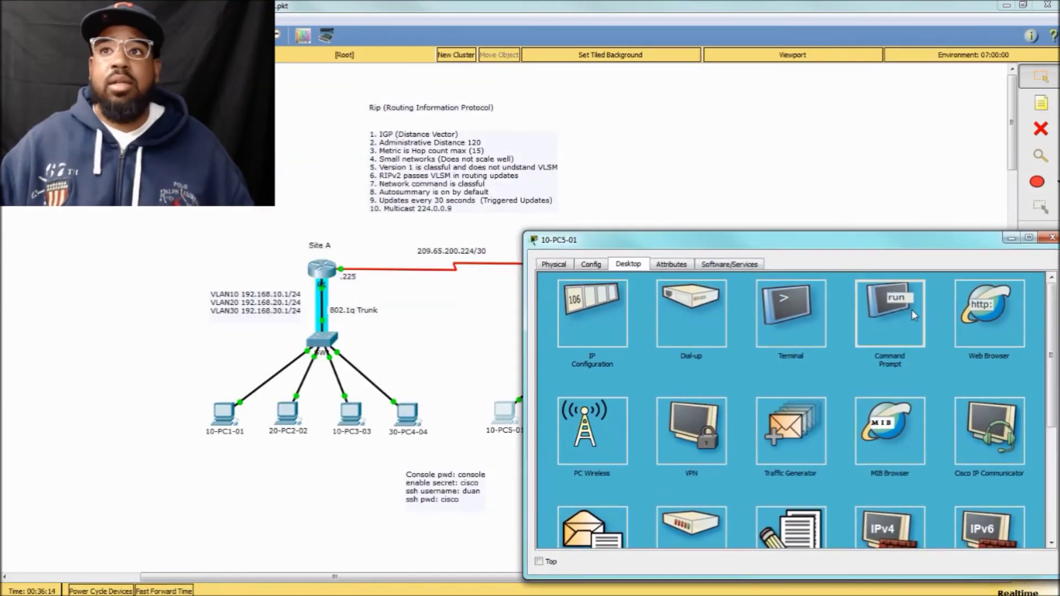
click(912, 310)
text(ipco)
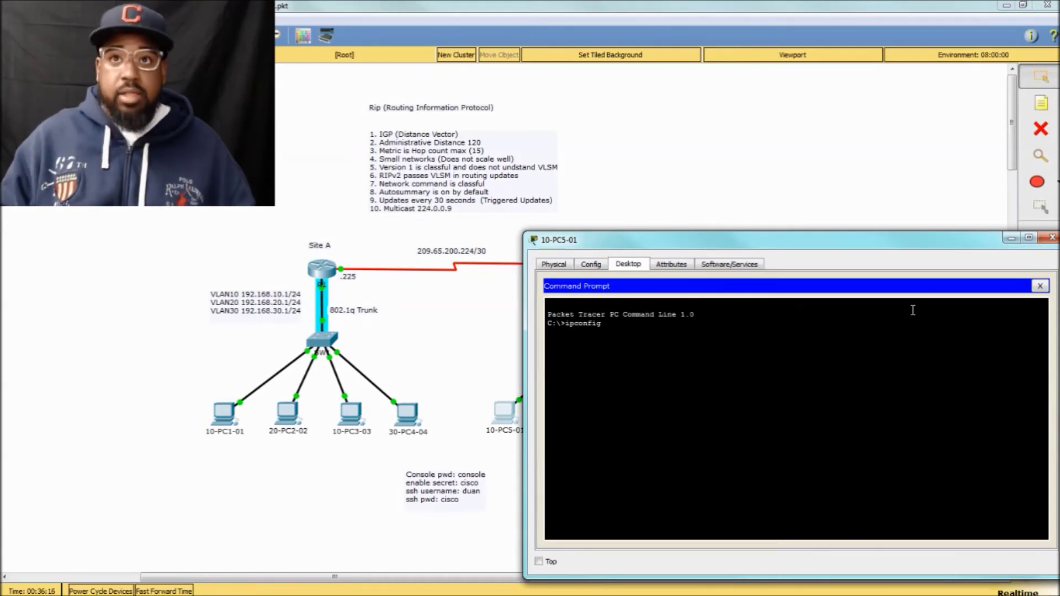
text(nfig)
key(Return)
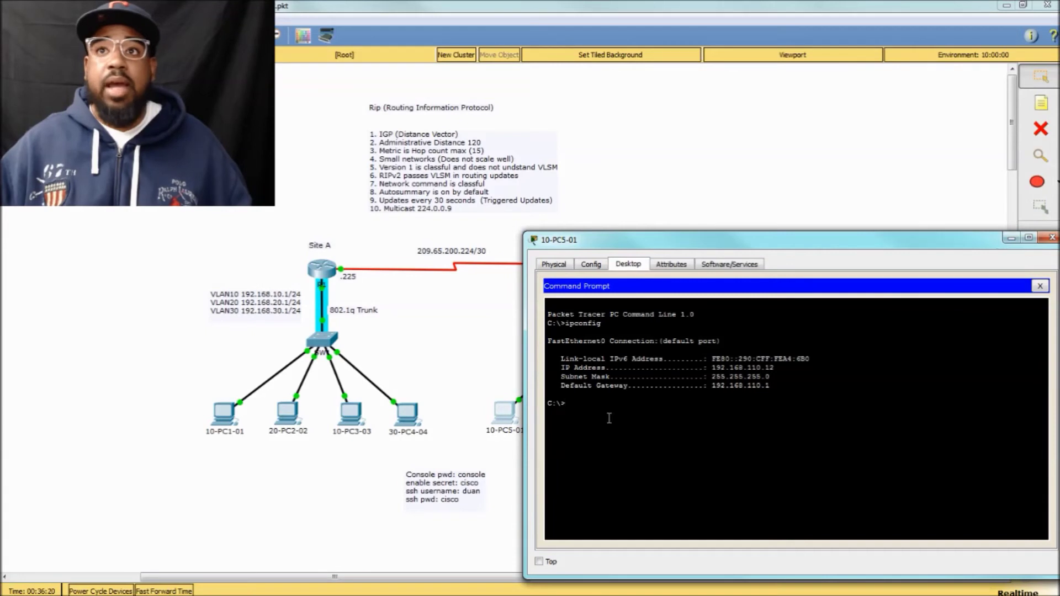
text(pin)
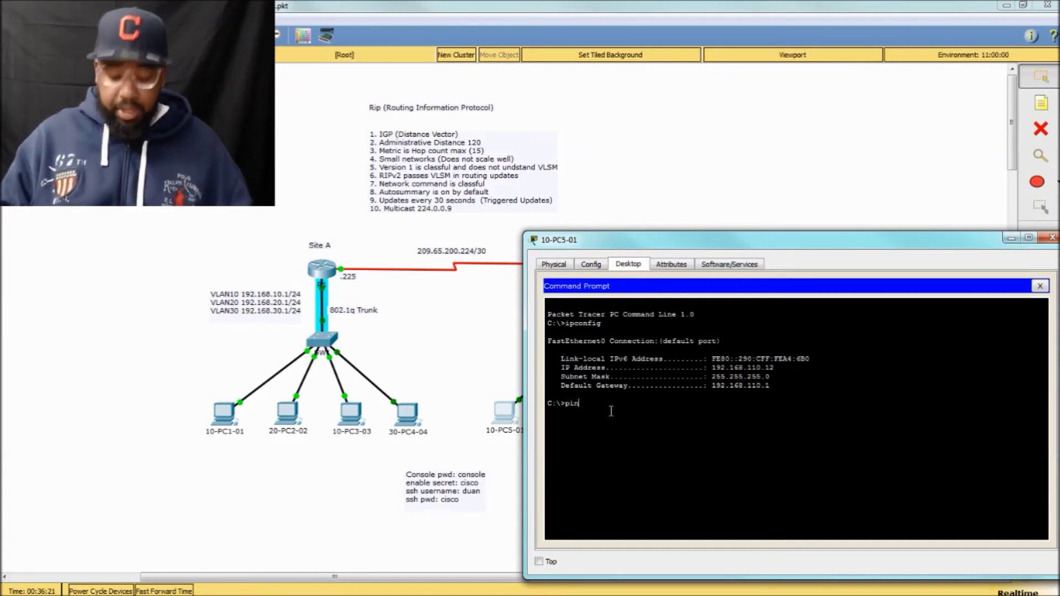
text(g 192.)
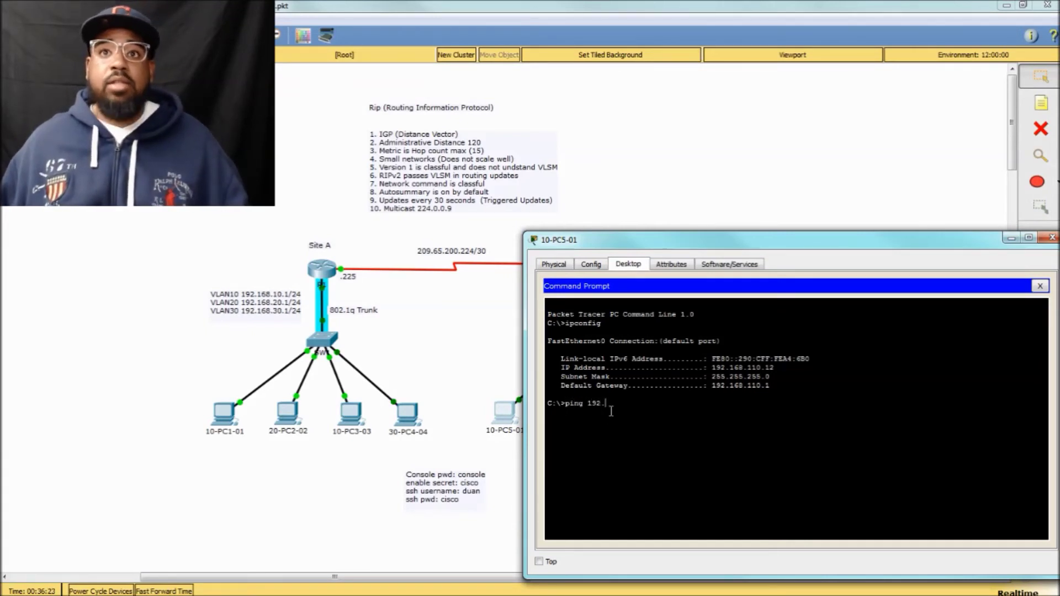
text(168.10)
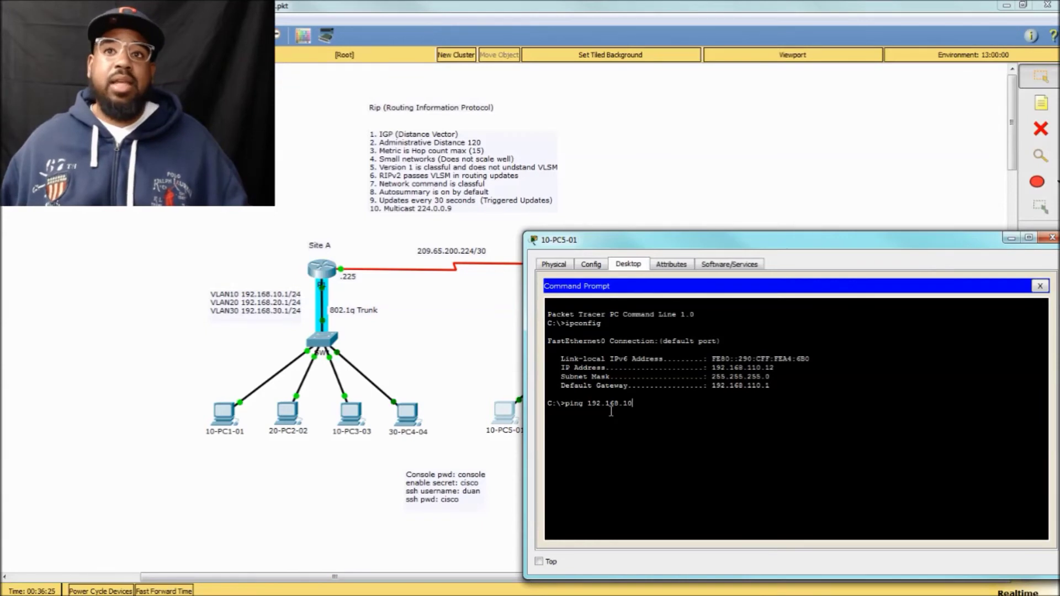
text(.11)
key(Return)
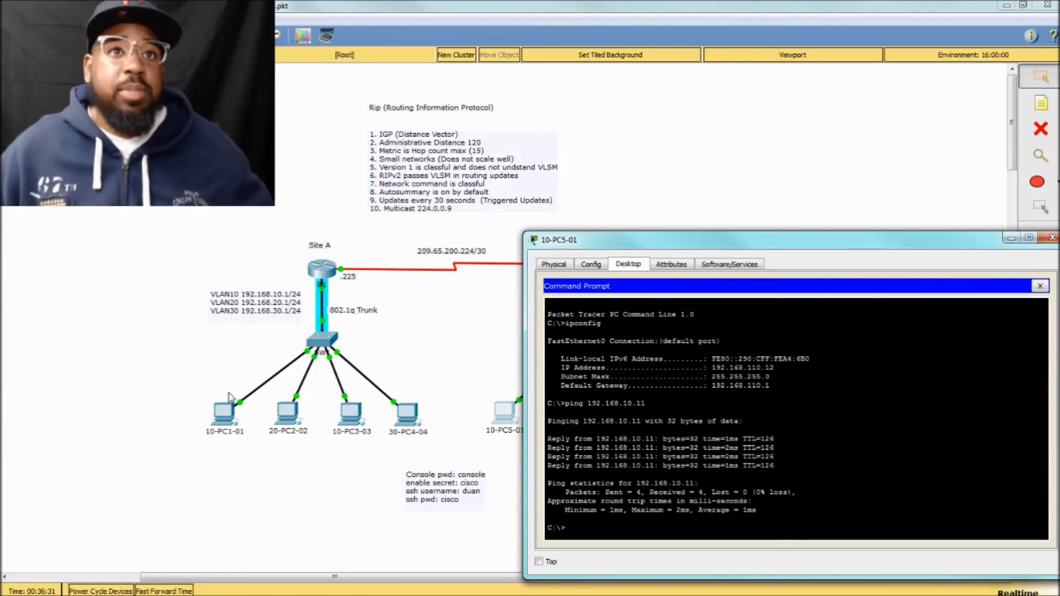
- Trace the three-hop route to 192.168.10.11 via 209.65.200.225
drag(242, 472, 187, 380)
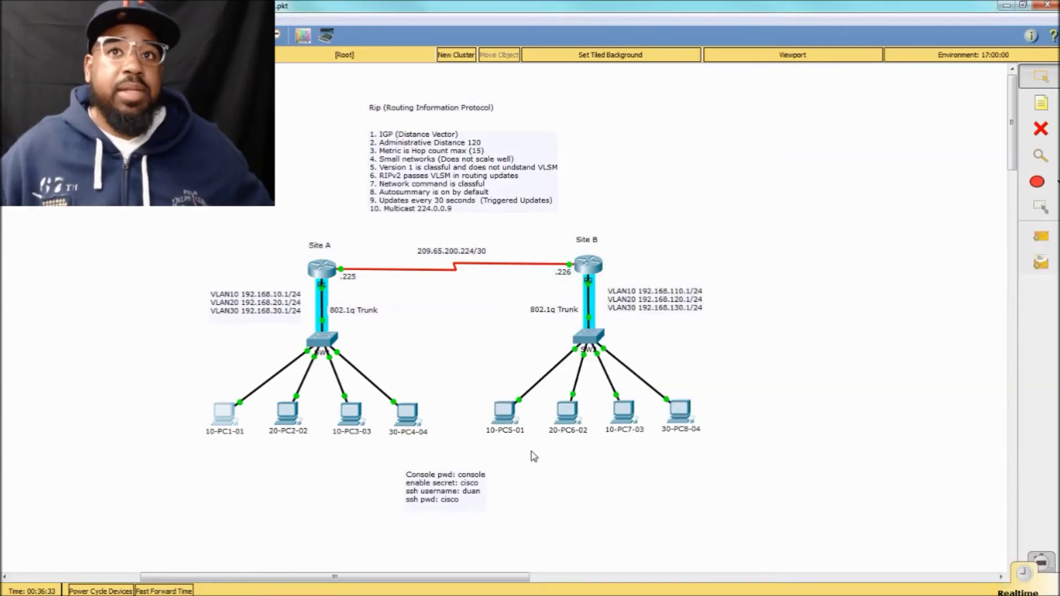
click(505, 417)
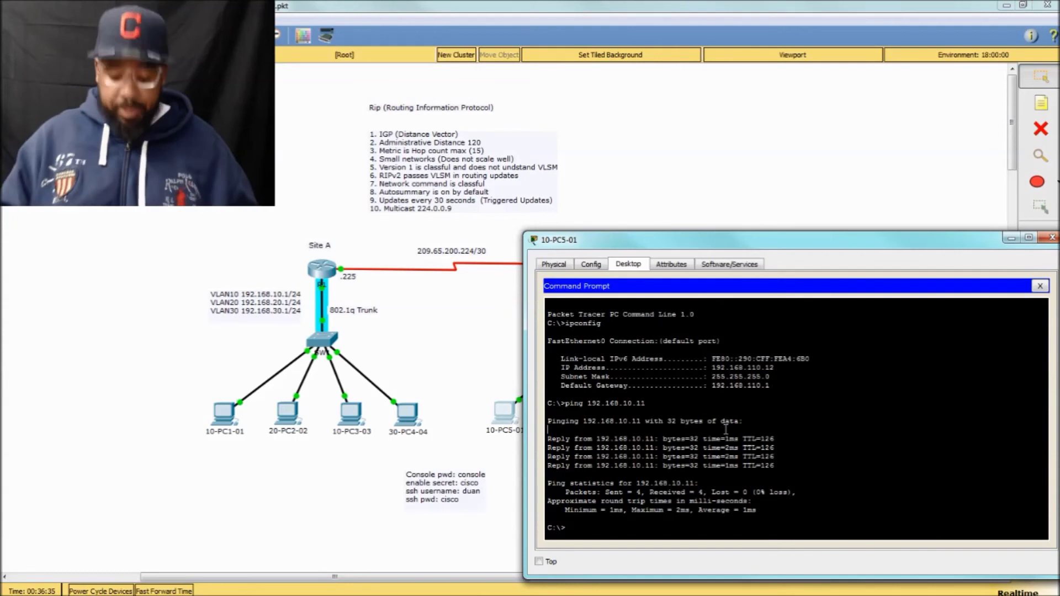
text(trace)
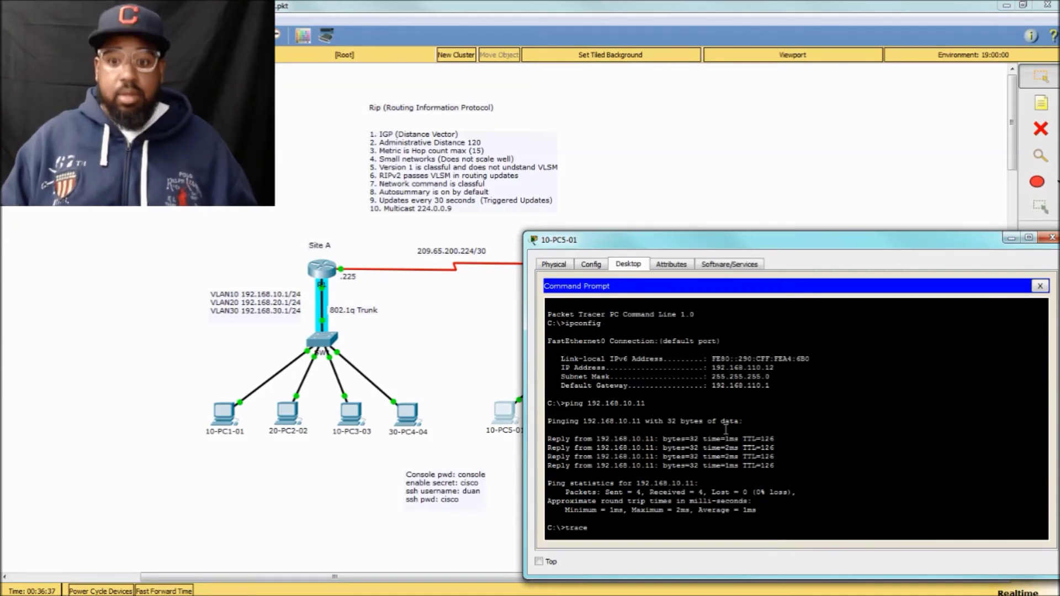
text(rt 192.168.)
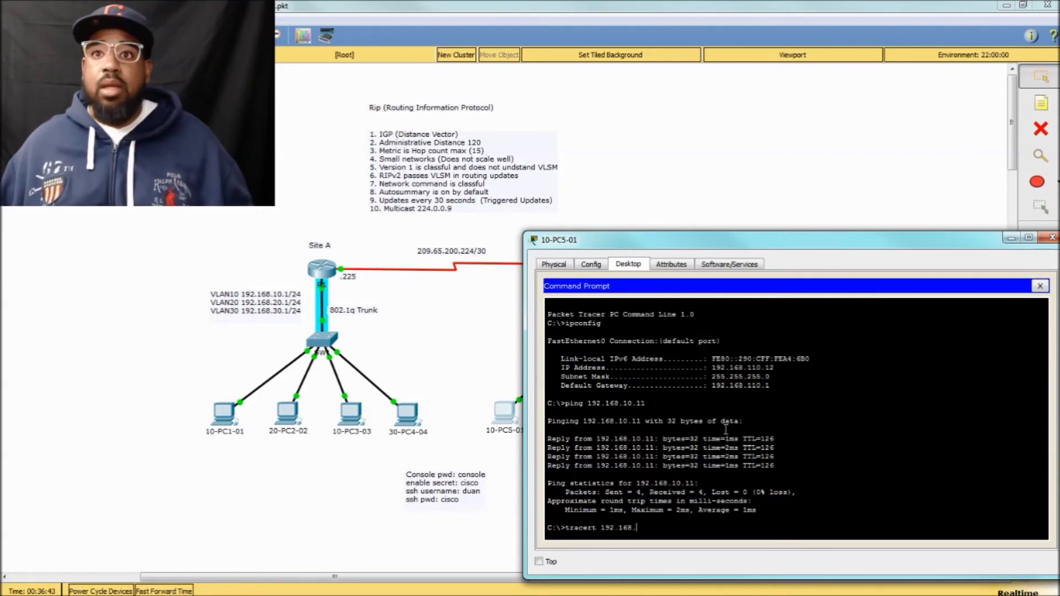
text(10.11)
key(Return)
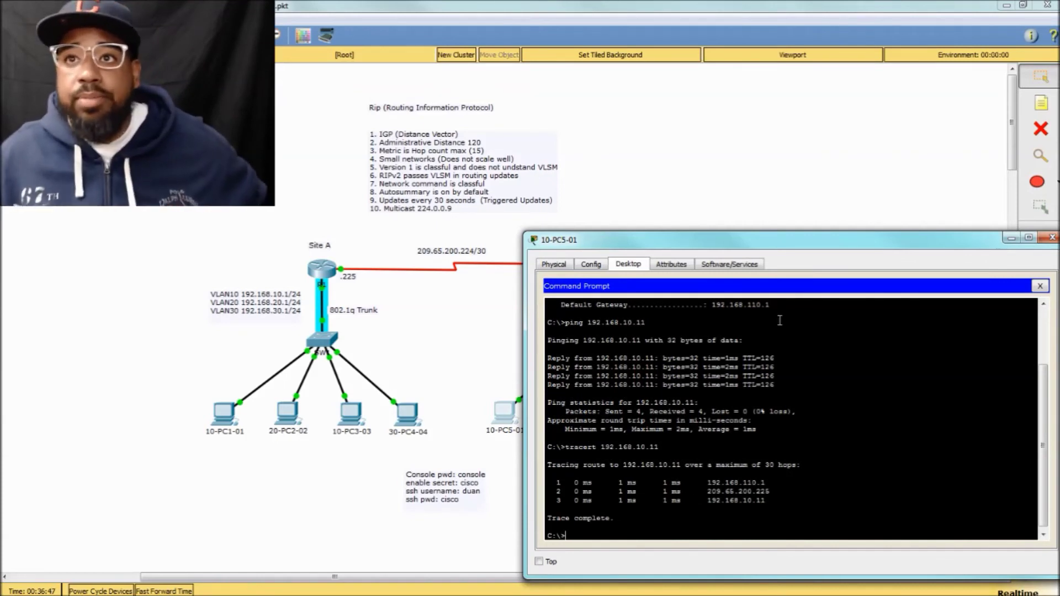
drag(775, 246, 667, 344)
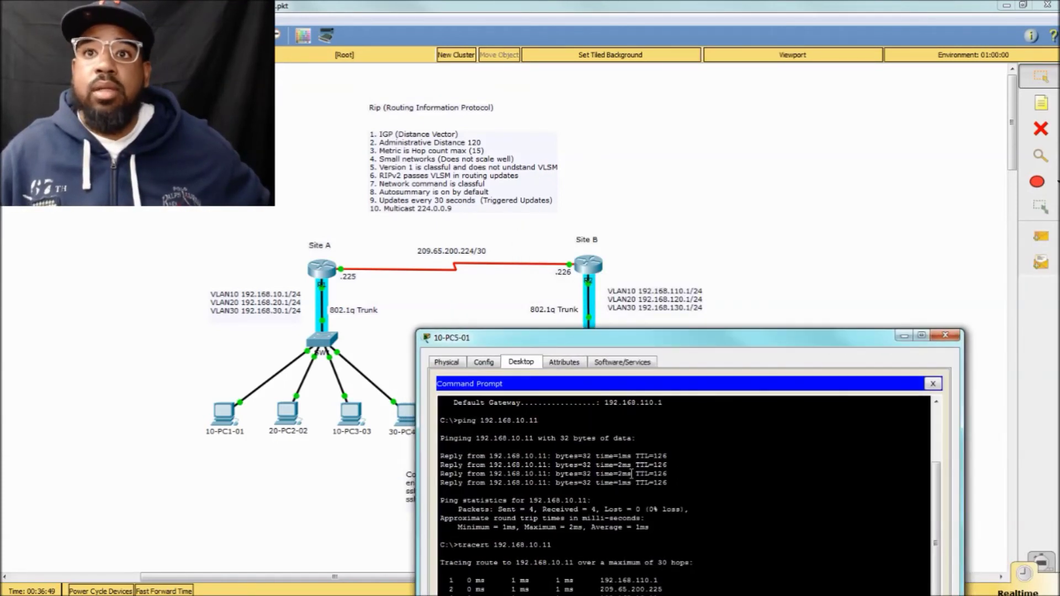
drag(599, 580, 658, 578)
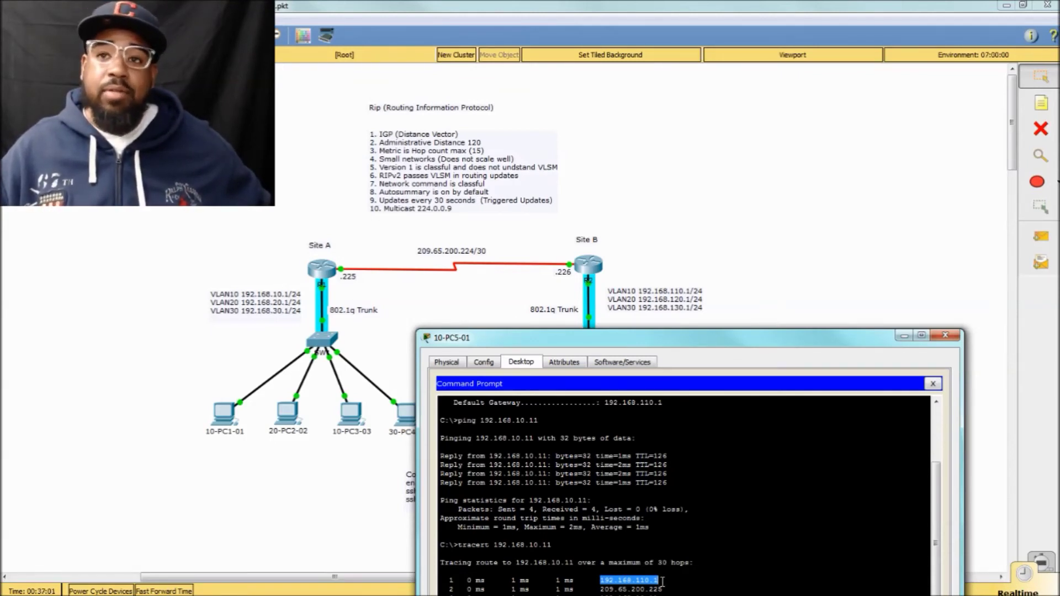
click(664, 580)
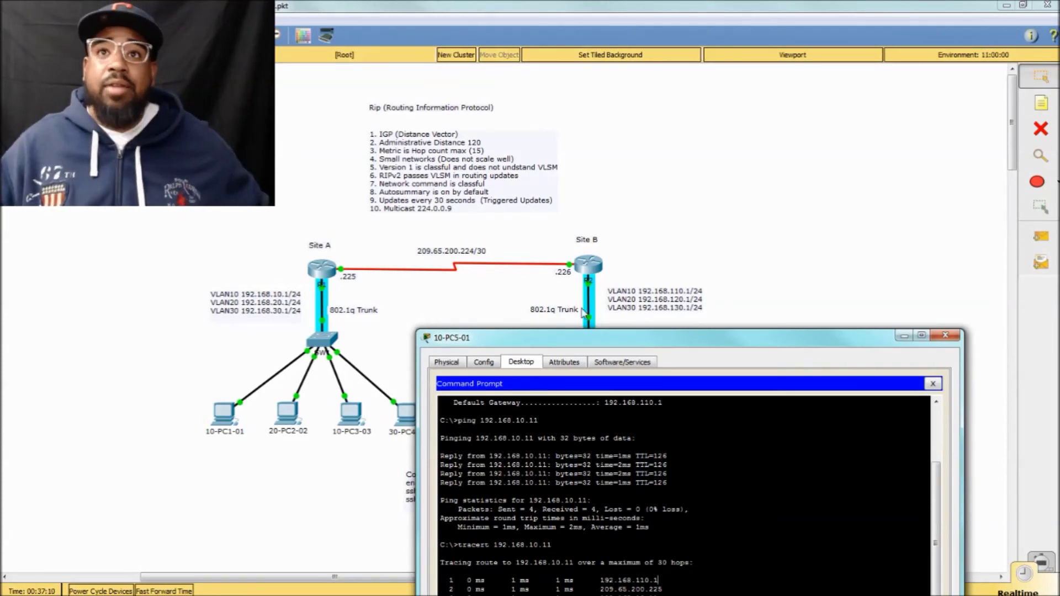
drag(658, 580, 605, 589)
click(650, 580)
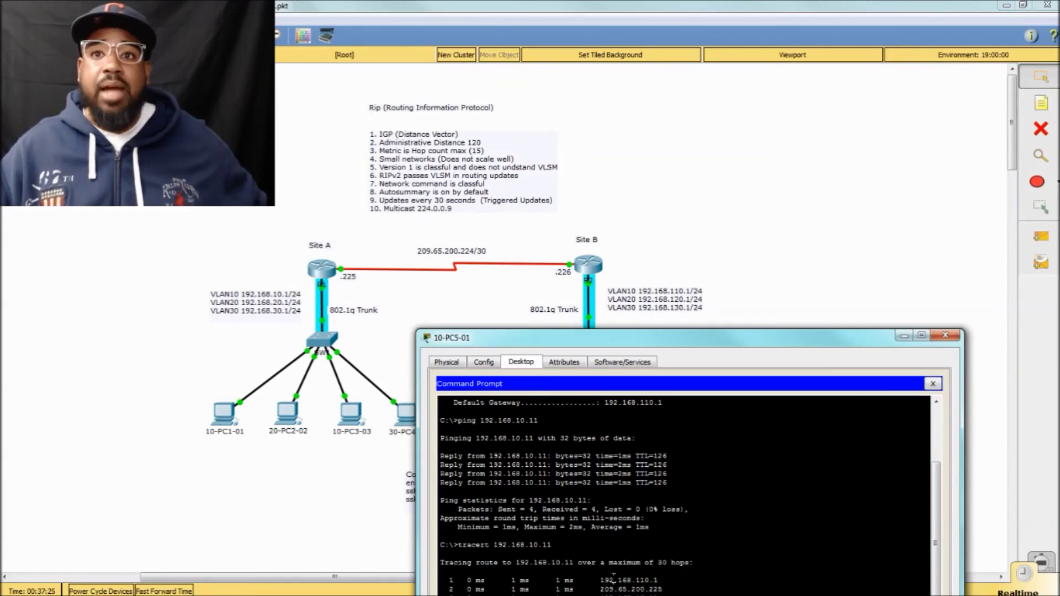
drag(597, 580, 659, 582)
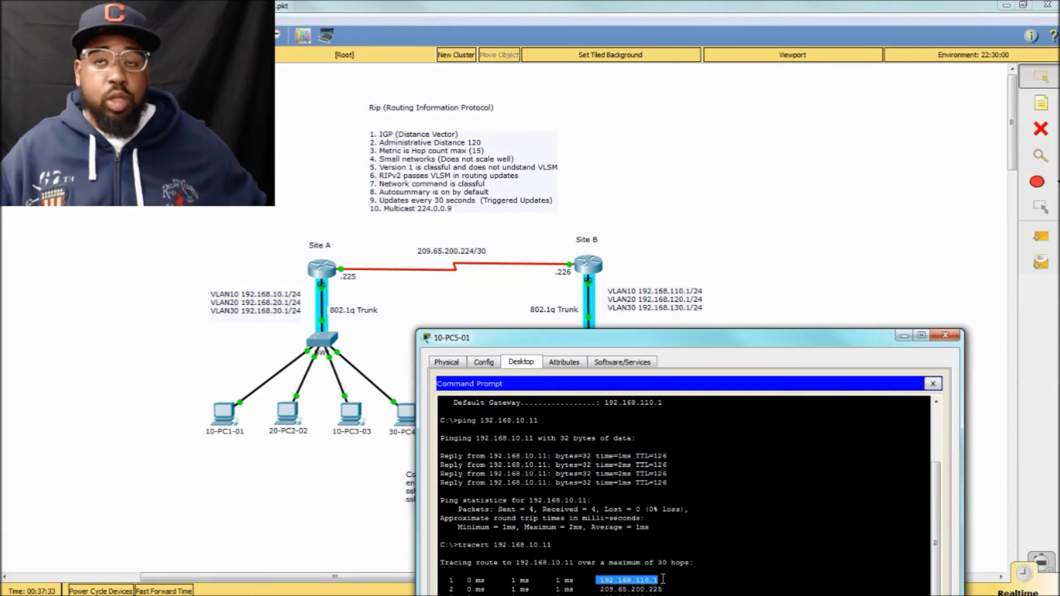
drag(601, 589, 664, 589)
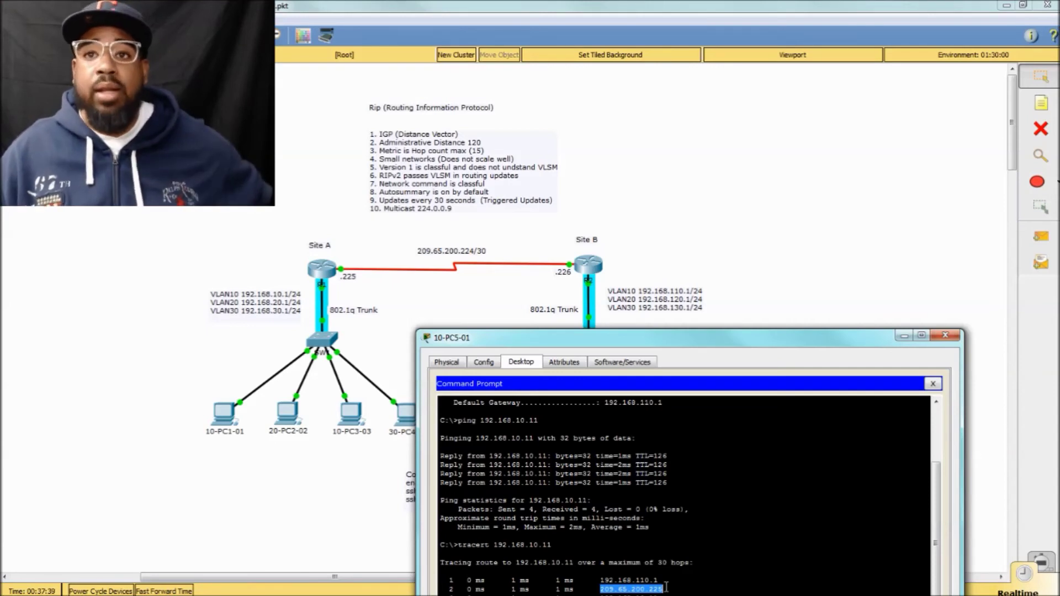
click(607, 594)
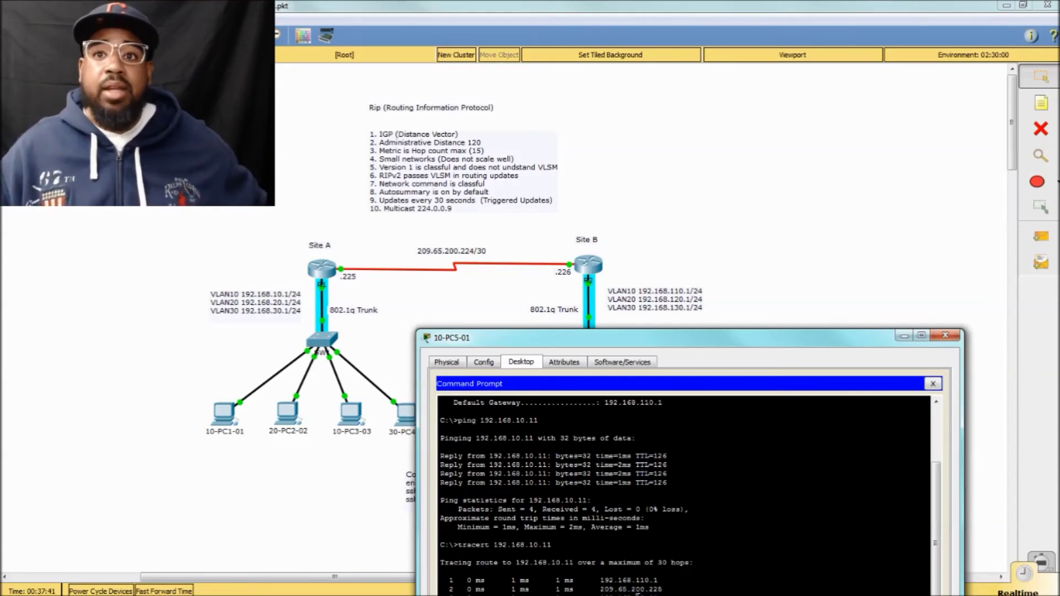
drag(600, 594, 664, 593)
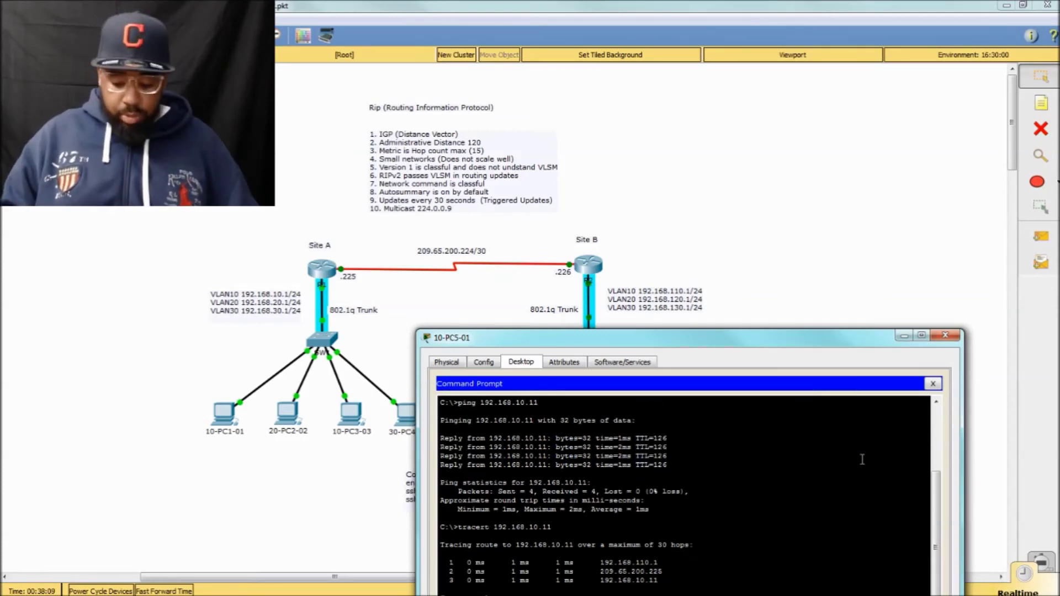
- Connect to R1 over SSH and list its interface summary with 'sh ip int bri'
key(Return)
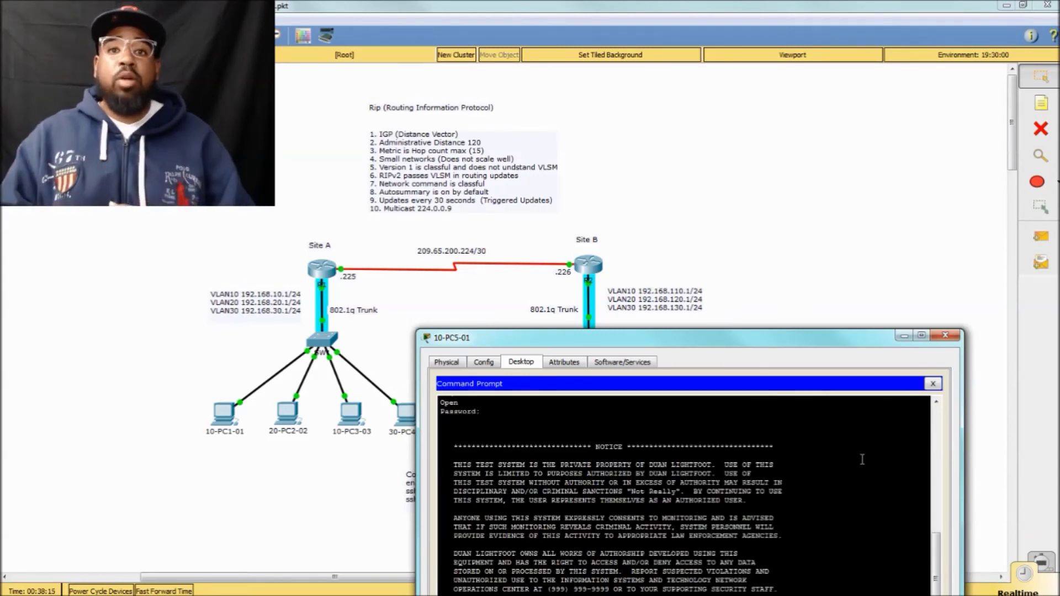
drag(703, 331, 742, 280)
drag(489, 562, 436, 552)
click(517, 519)
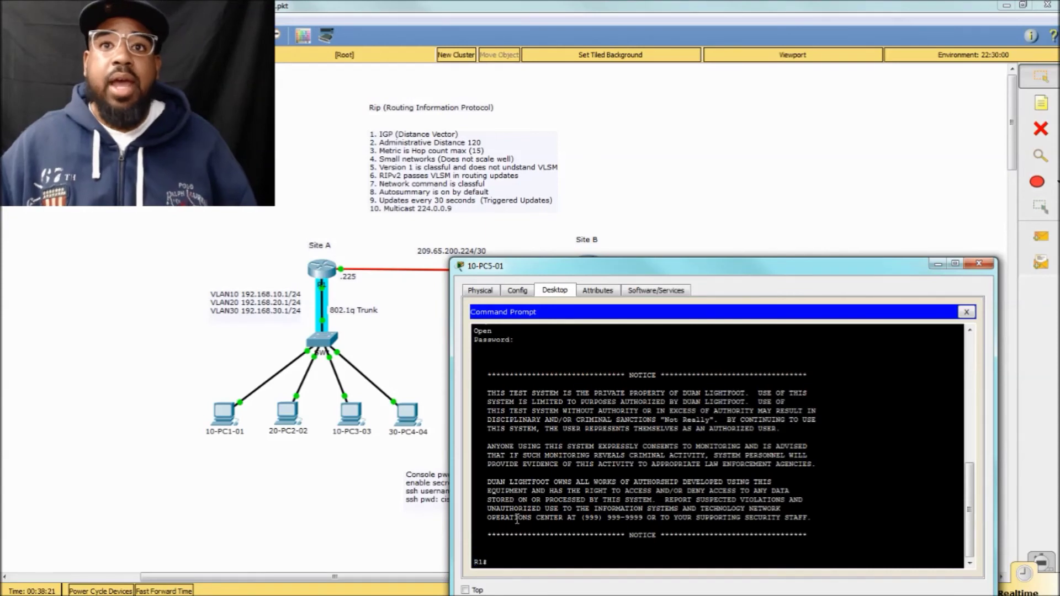
text(sh ip iont)
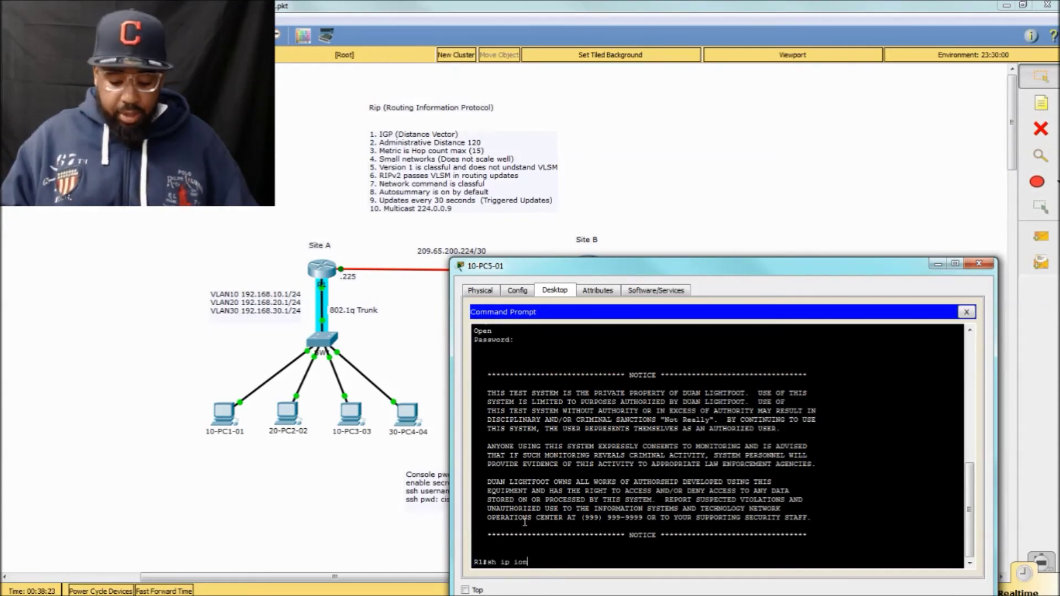
key(BackSpace)
key(BackSpace)
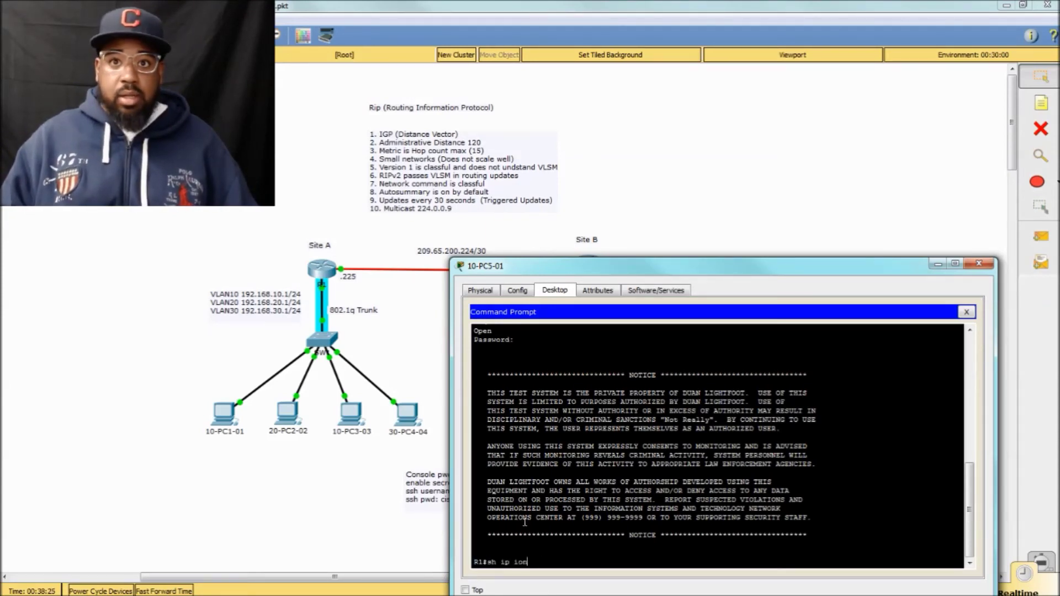
text(nt br)
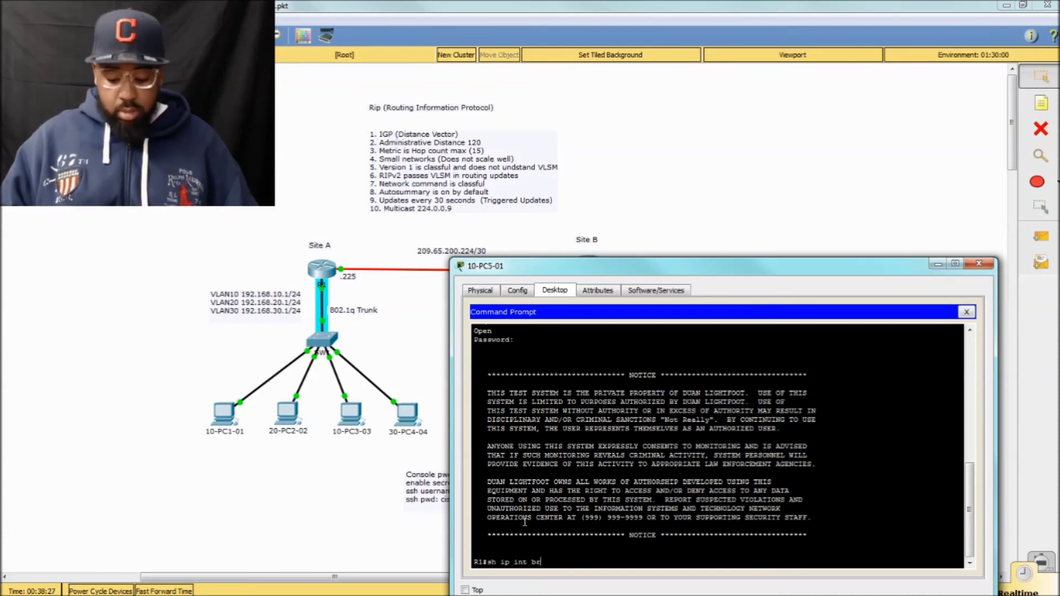
text(i)
key(Return)
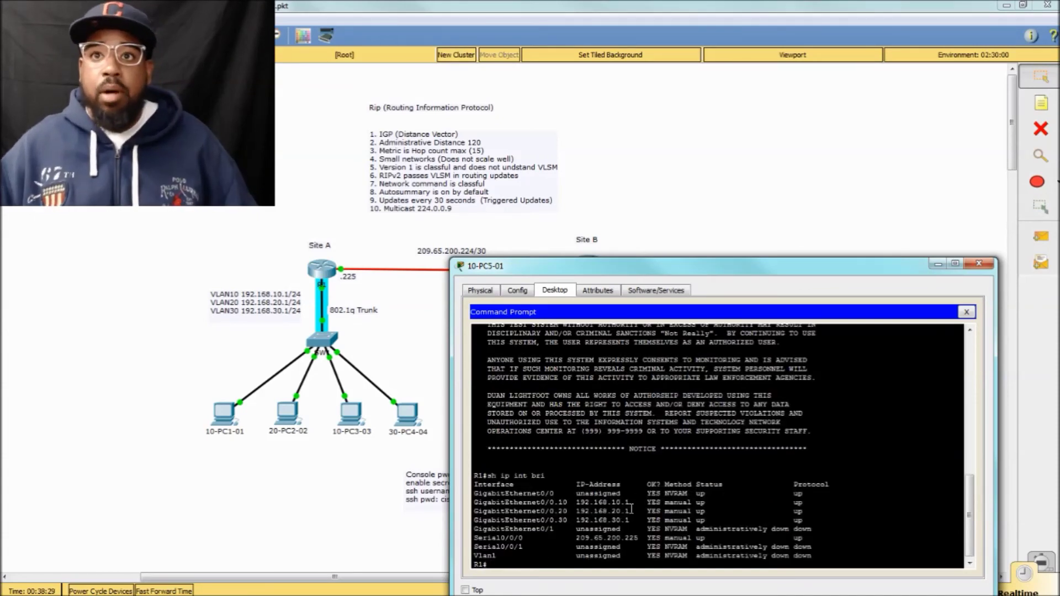
- Highlight the 192.168.10.1/20.1/30.1 subinterface addresses, then exit the SSH session
drag(630, 520, 474, 502)
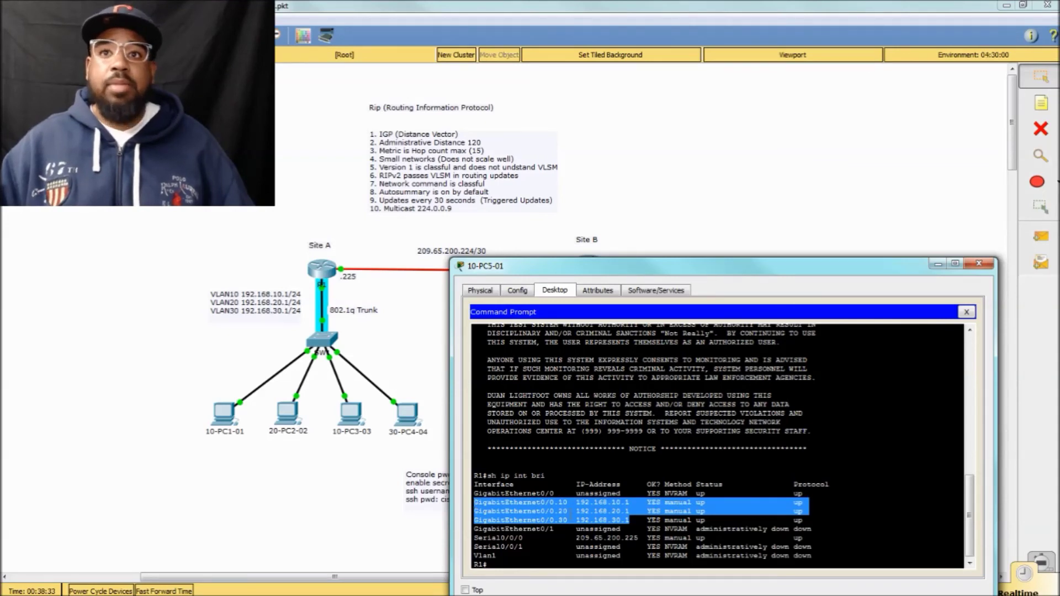
click(617, 521)
text(exit)
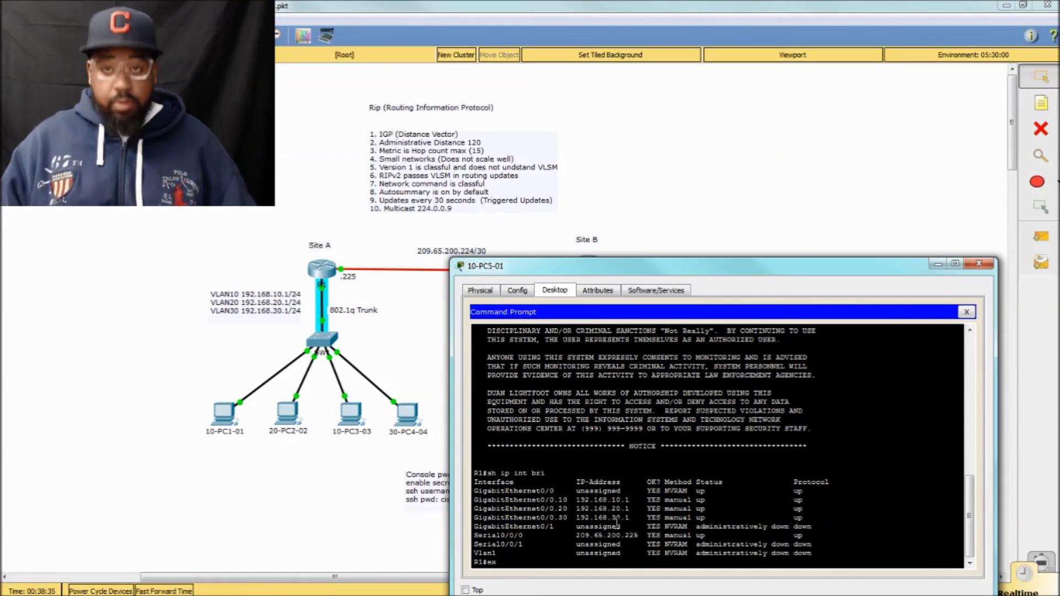
key(Return)
key(Return)
key(Return)
key(Return)
key(Return)
key(Return)
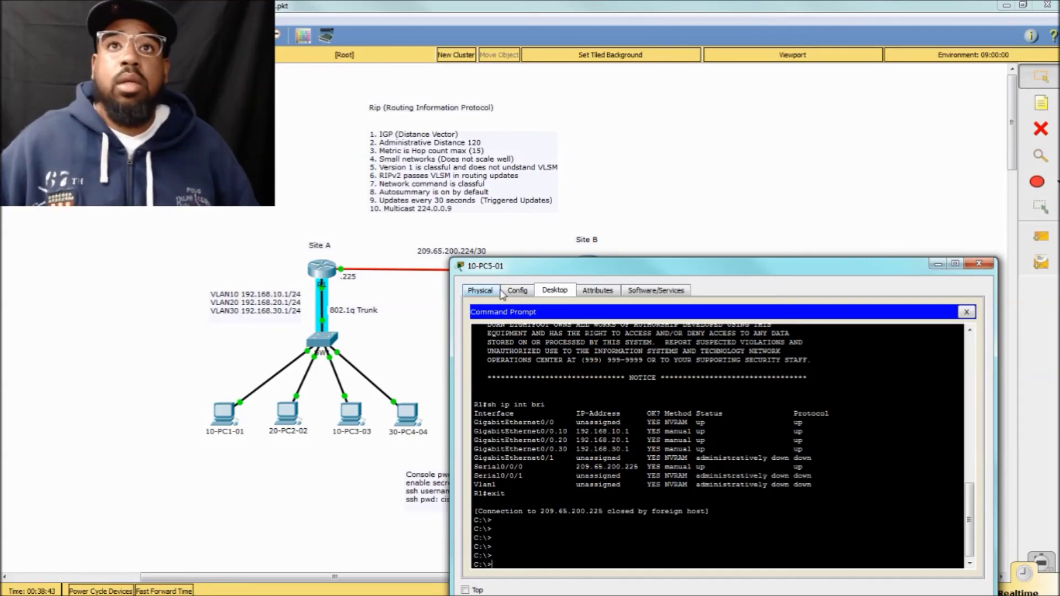
- Move the 10-PC5-01 window aside and close it to reveal Site B
drag(493, 274, 634, 316)
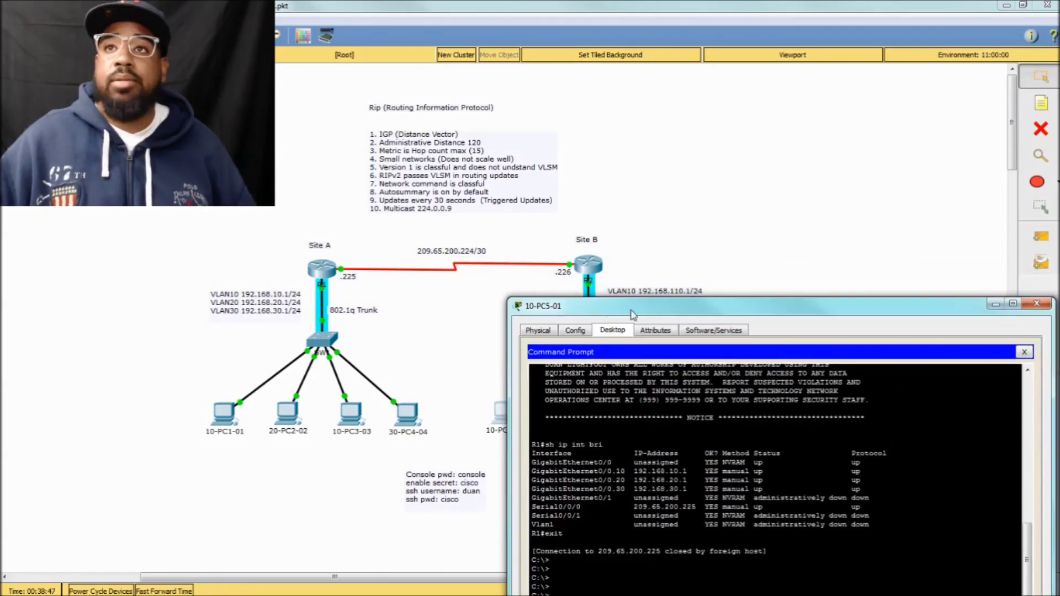
click(886, 316)
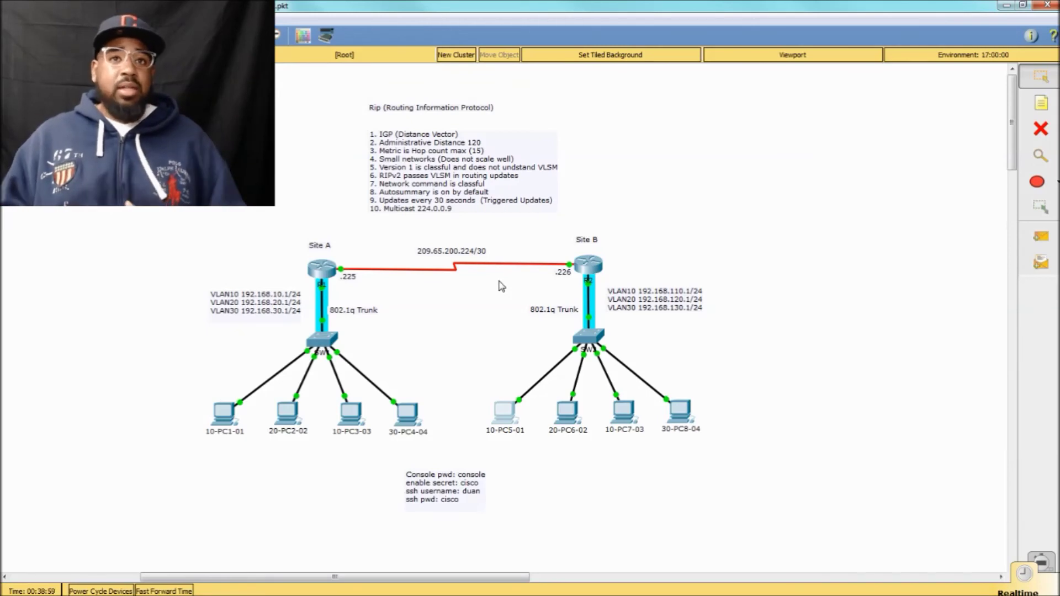
- From 10-PC1-01, ping 192.168.110.12 (4/4) and trace its three-hop route via 209.65.200.226
click(223, 411)
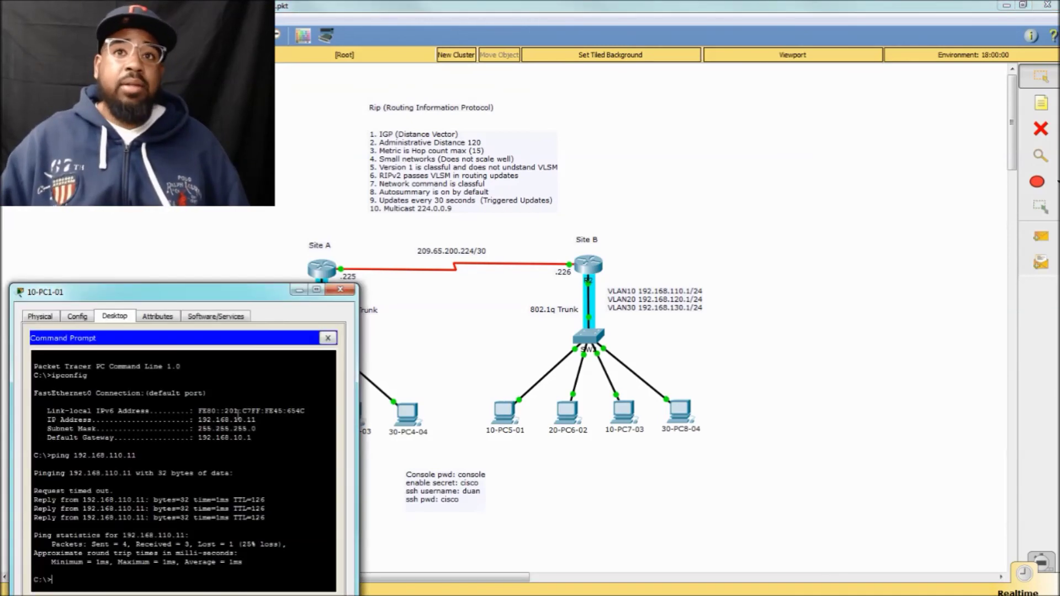
click(148, 483)
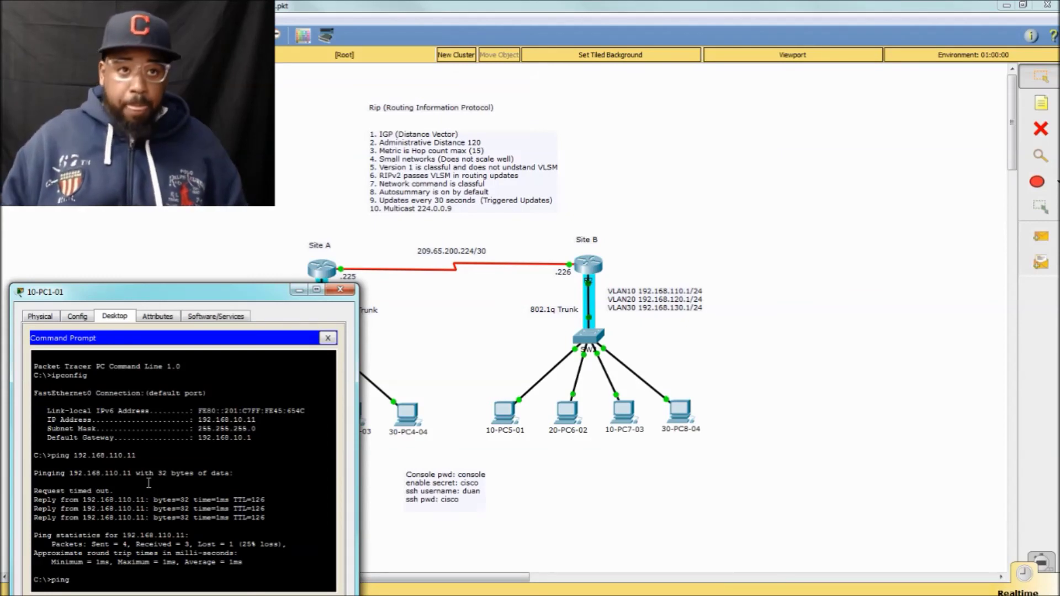
text(92.168.)
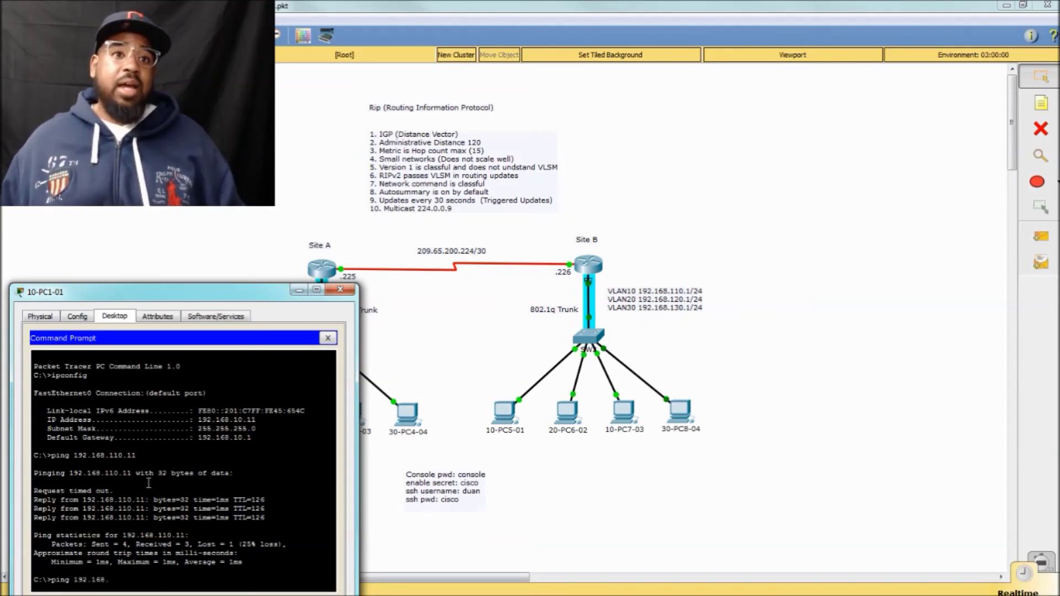
text(110.12)
key(Return)
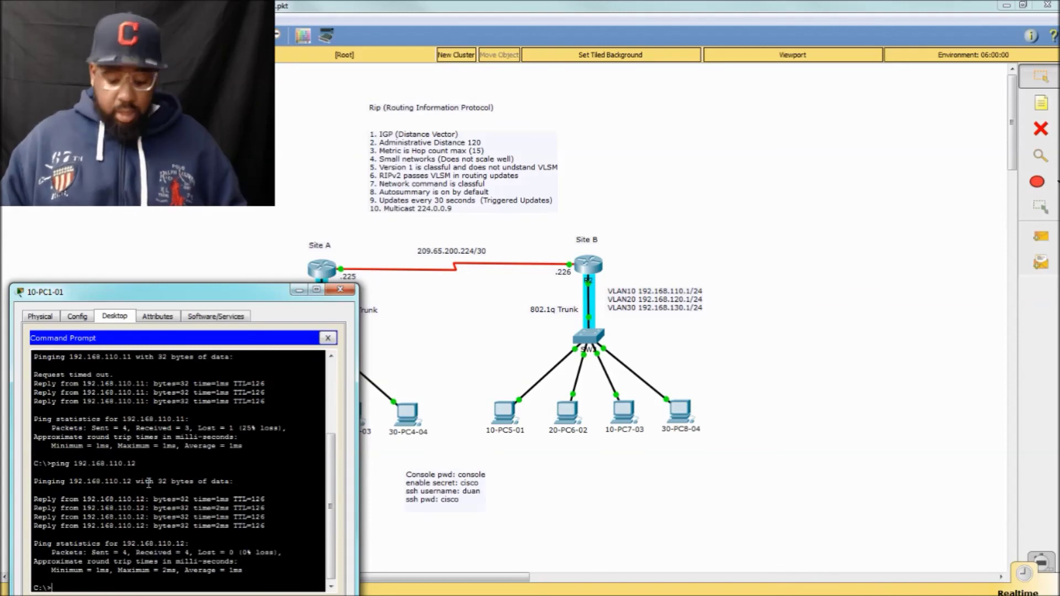
text(er)
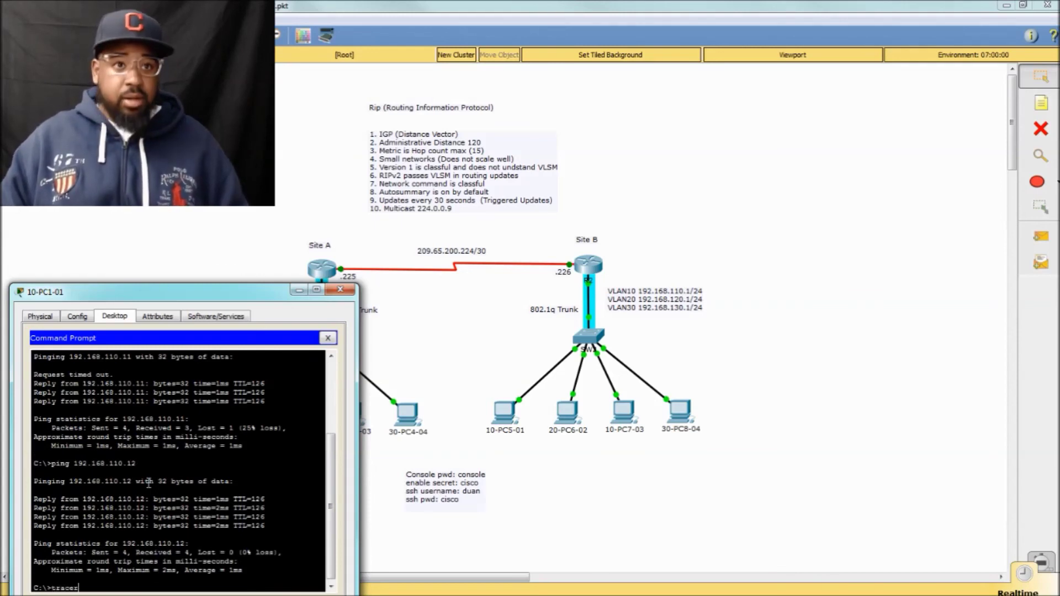
text(t 192.168)
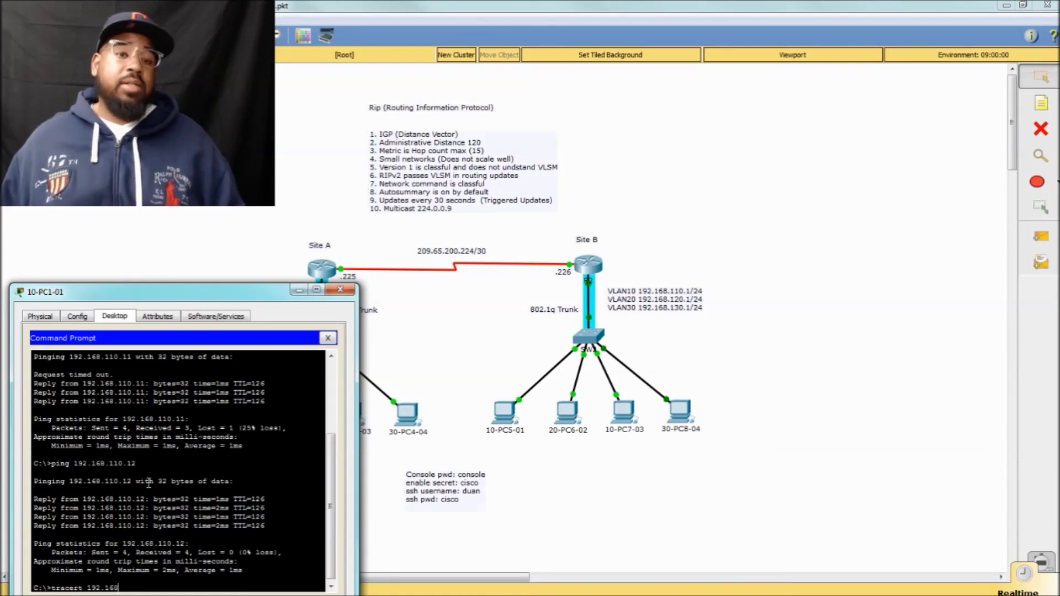
text(.110.)
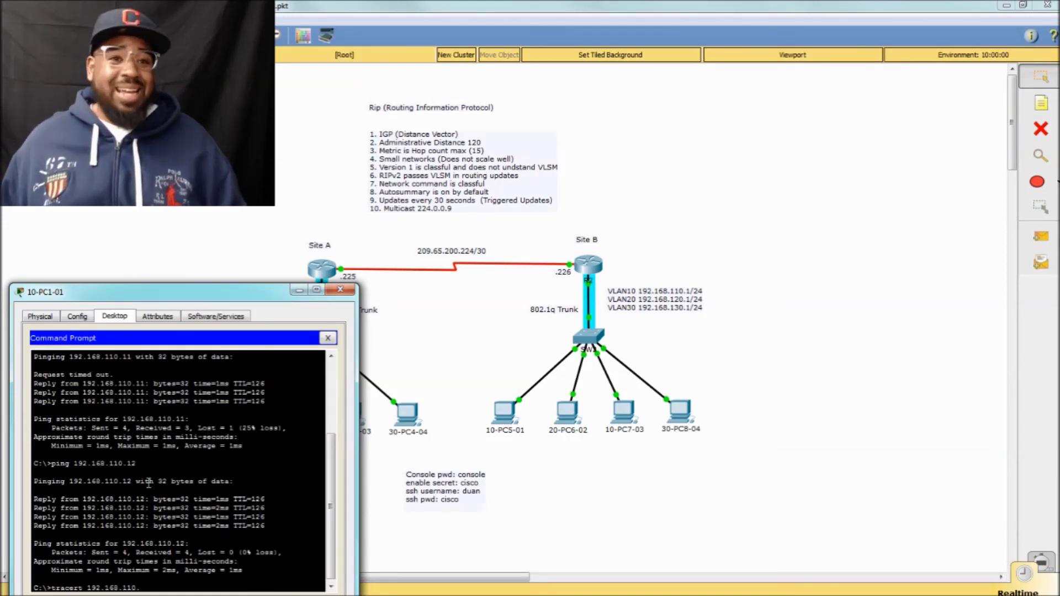
text(12)
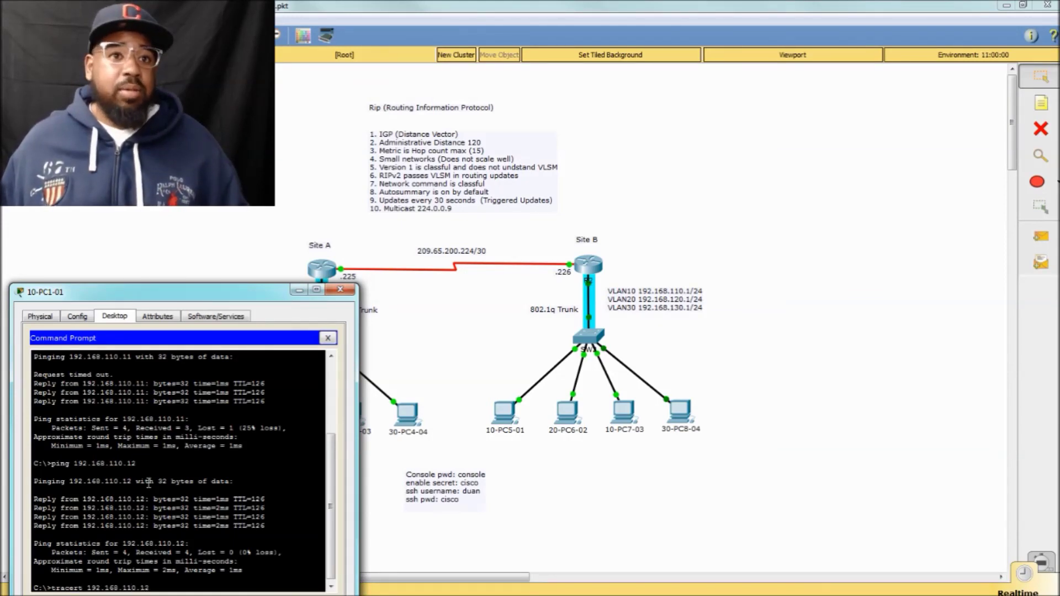
key(Return)
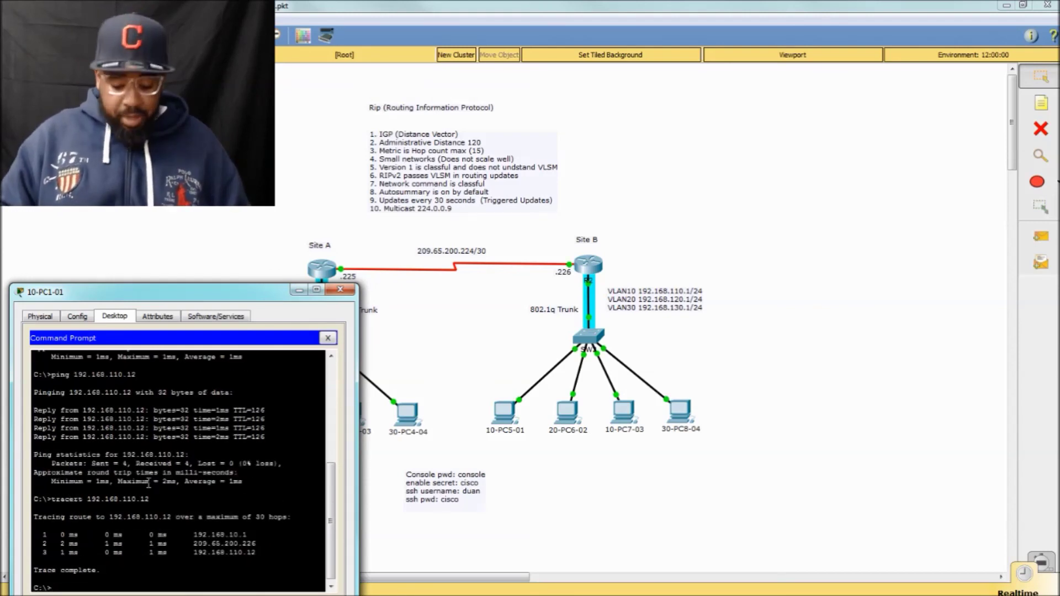
text(ssh -)
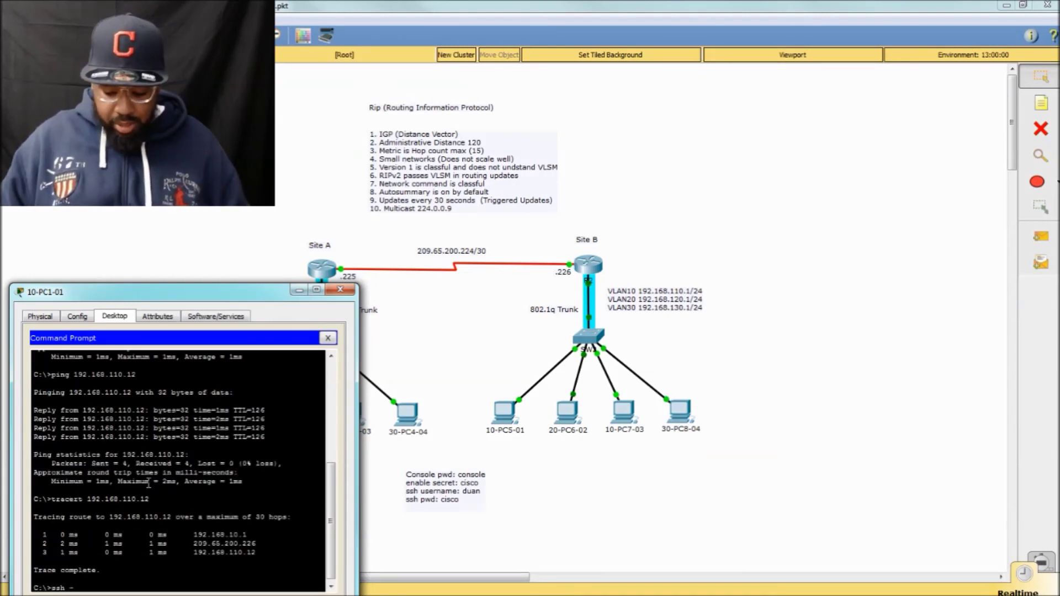
text(l duan)
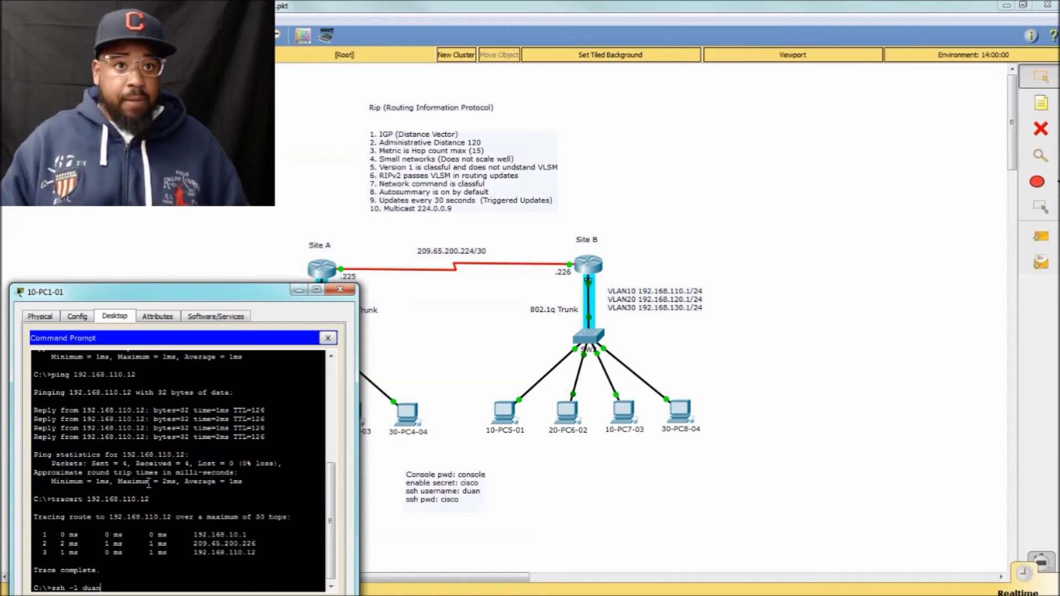
text( 2)
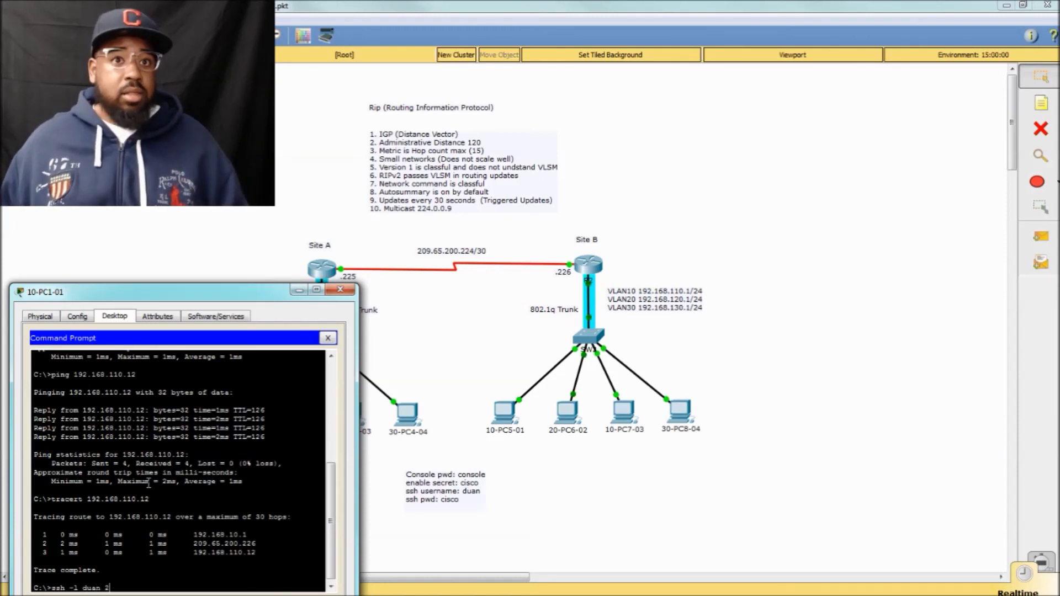
- SSH into R2 at 192.168.110.1 with the account password and save the configuration with 'wri mem'
key(BackSpace)
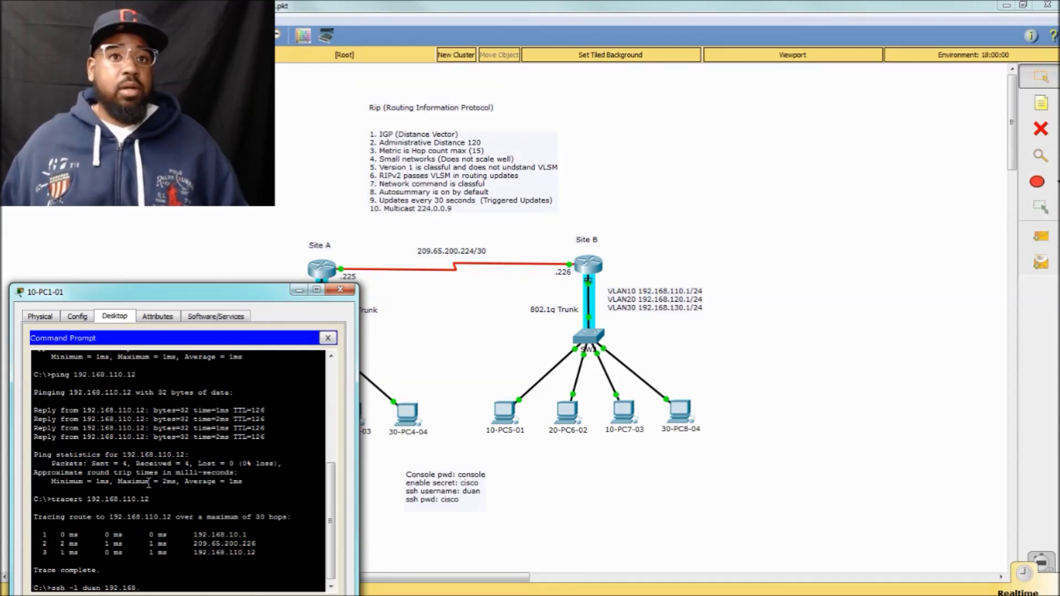
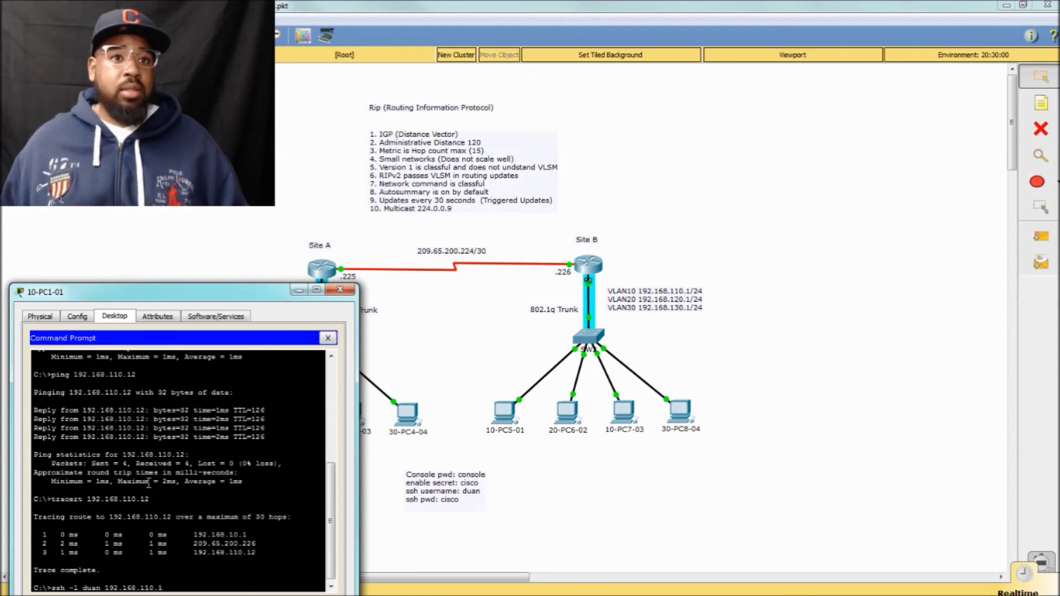
key(Return)
key(Return)
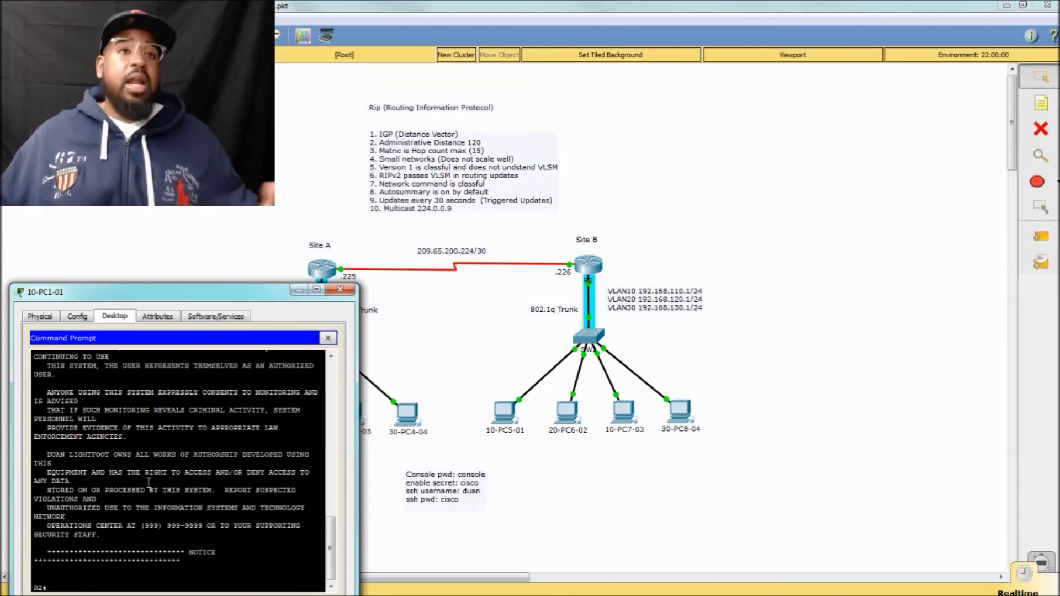
drag(356, 346, 538, 346)
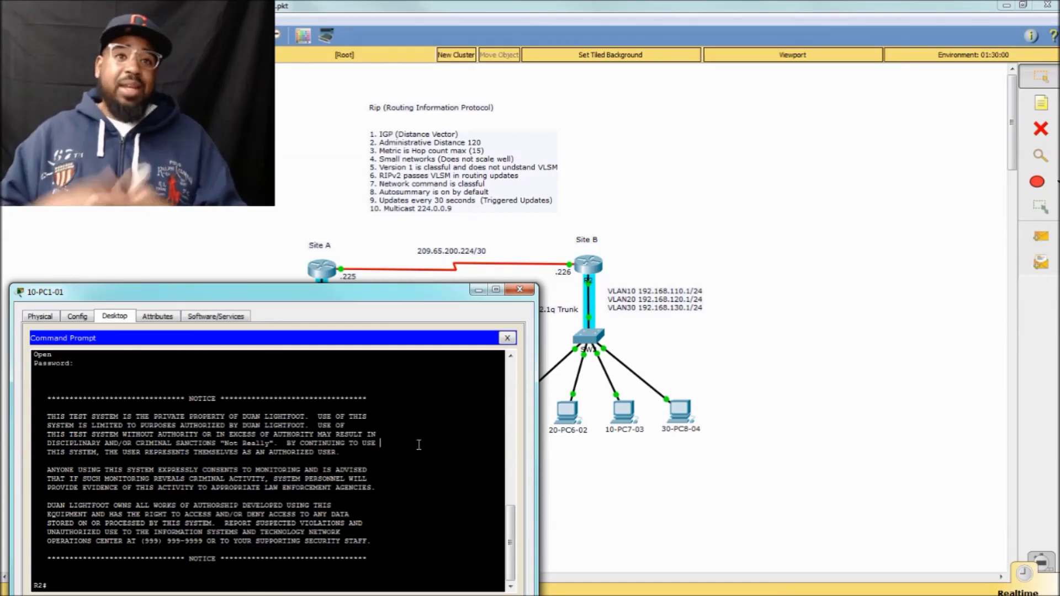
text(wr)
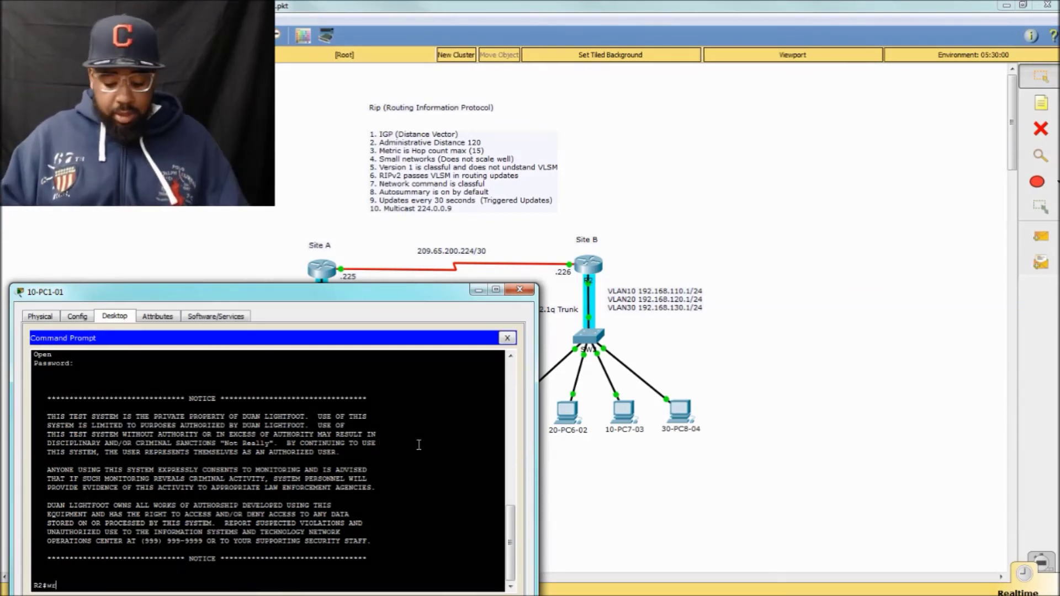
text(i meme)
key(Return)
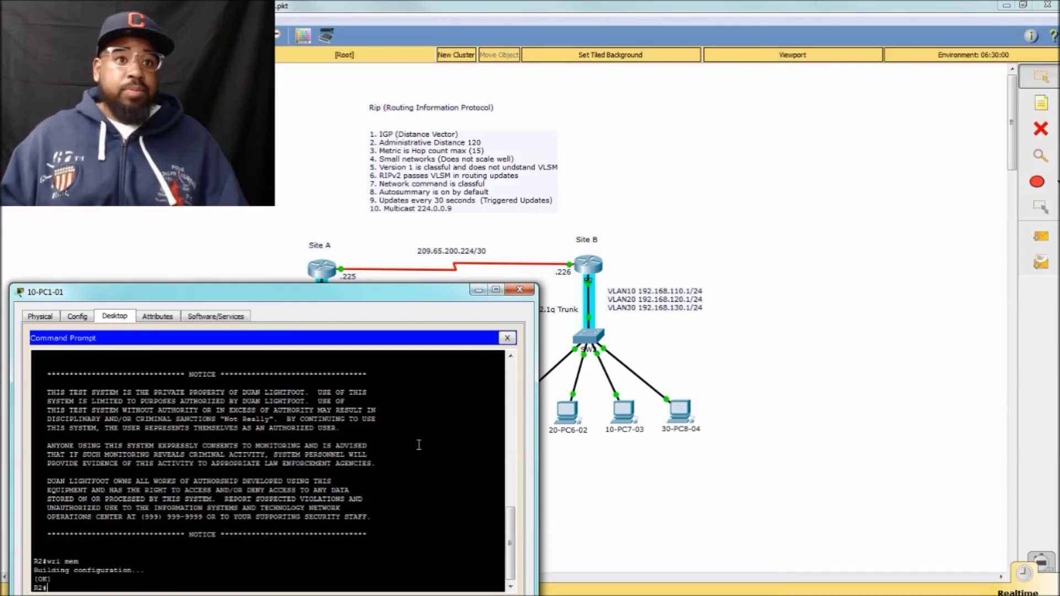